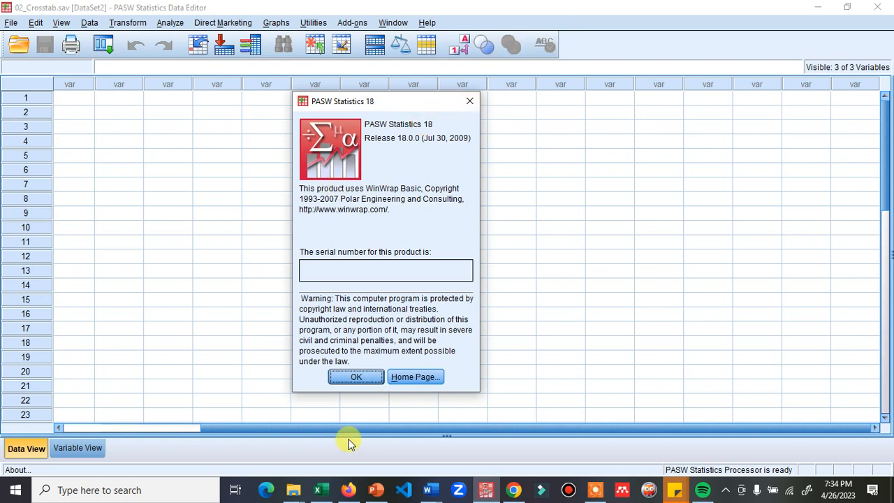
Switch to the PowerPoint presentation and examine the table of student heights and genders on the second slide
{"action": "left_click", "coordinate": [376, 490]}
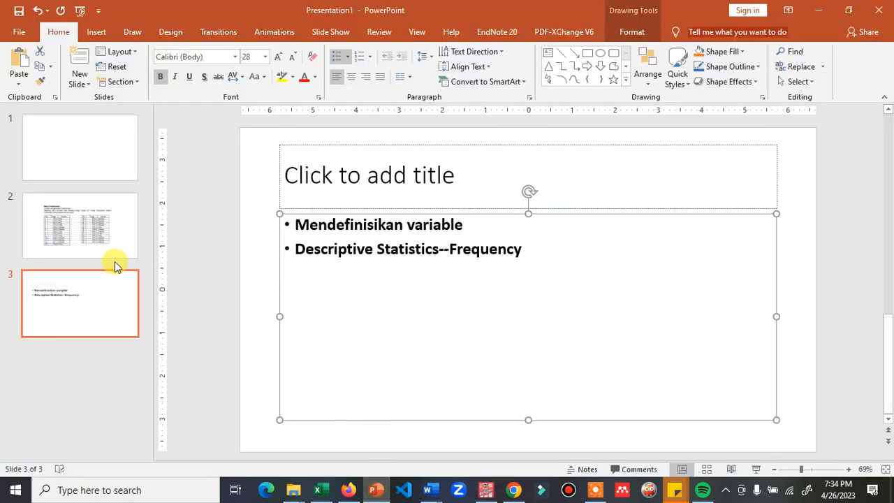
{"action": "left_click", "coordinate": [47, 231]}
{"action": "scroll", "coordinate": [425, 258], "scroll_direction": "up", "scroll_amount": 3}
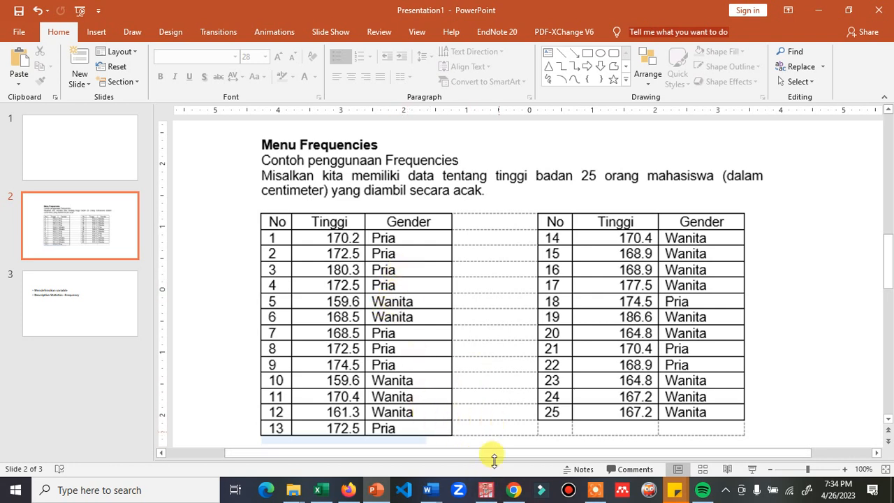
Switch to PASW Statistics, dismiss the product information dialog and create a new empty dataset
{"action": "left_click", "coordinate": [492, 491]}
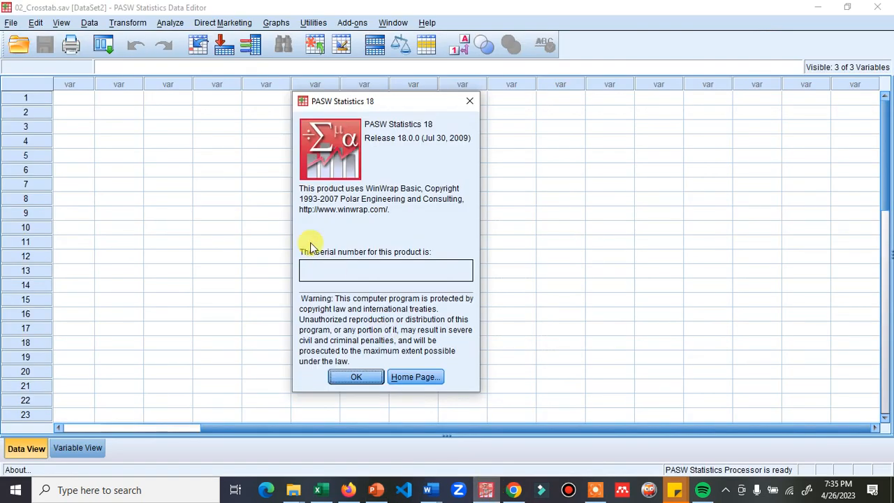
{"action": "left_click", "coordinate": [377, 375]}
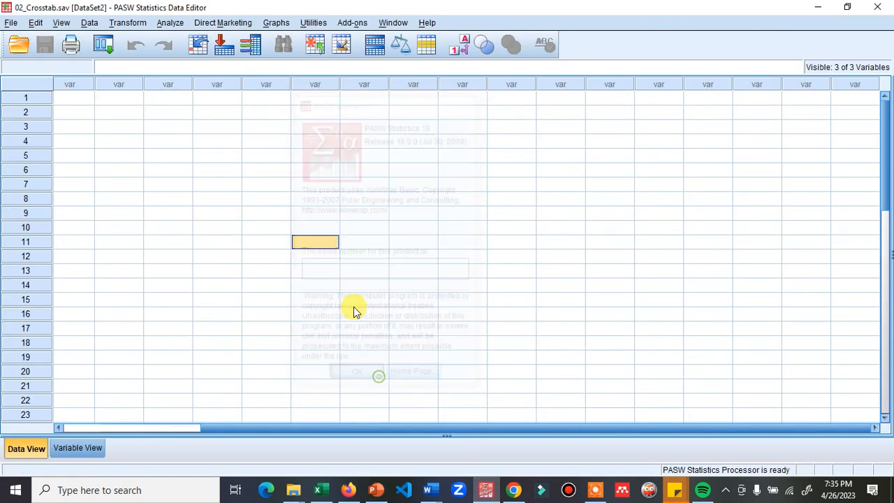
{"action": "left_click", "coordinate": [11, 22]}
{"action": "mouse_move", "coordinate": [43, 42]}
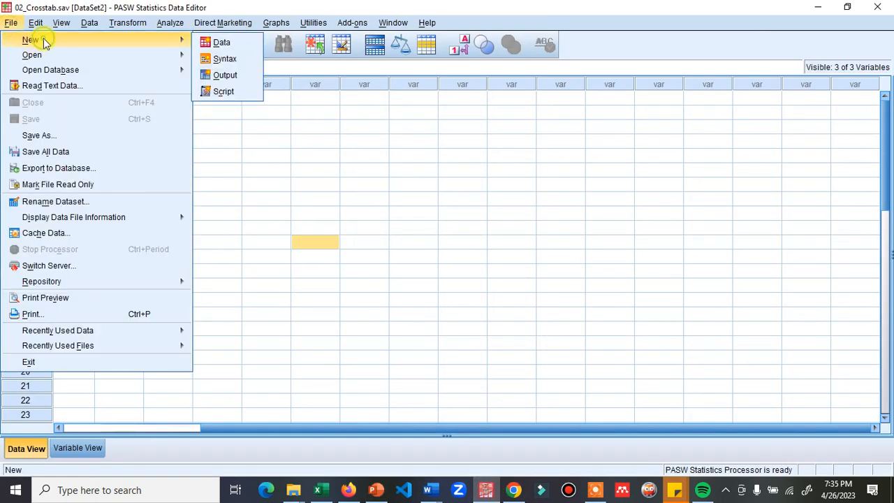
{"action": "left_click", "coordinate": [228, 45]}
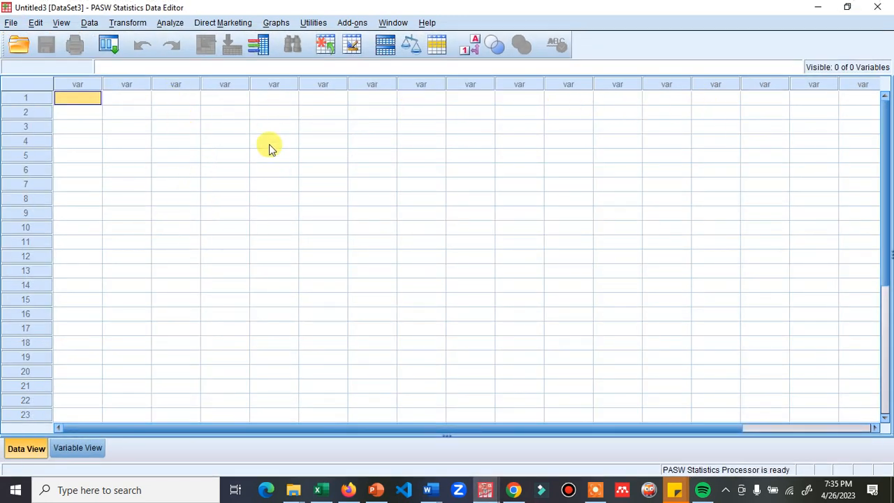
{"action": "left_click", "coordinate": [155, 140]}
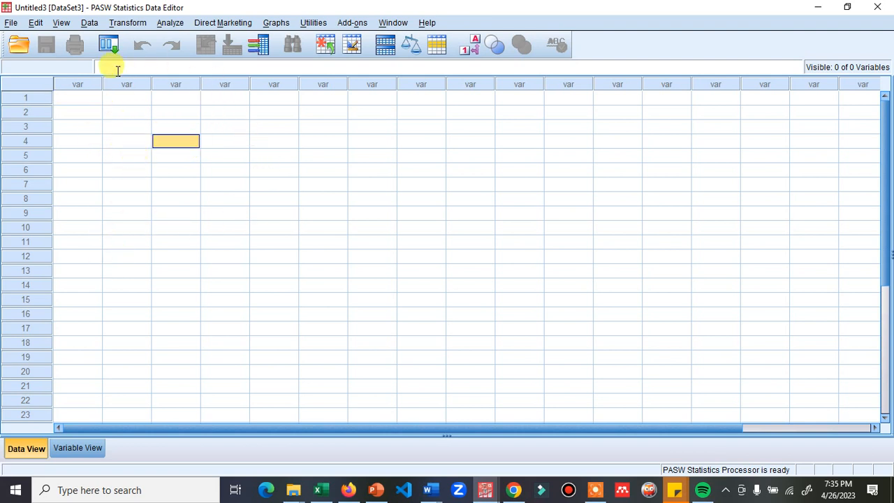
{"action": "left_click", "coordinate": [13, 23]}
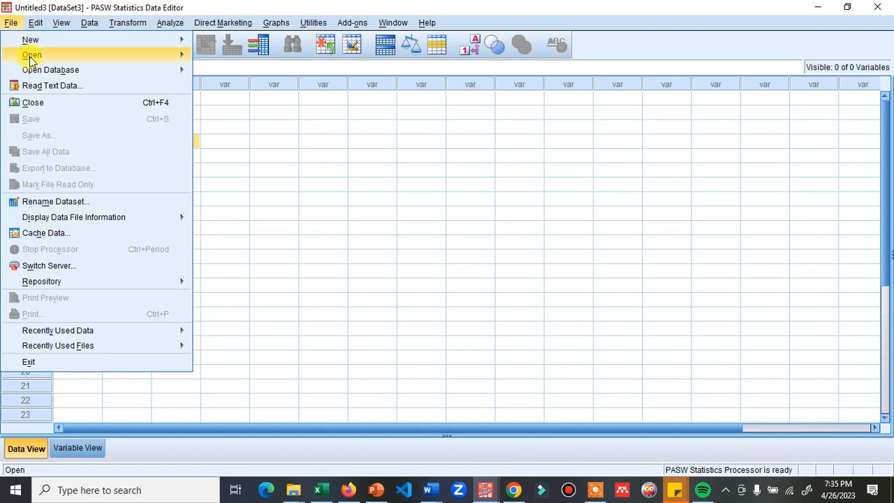
{"action": "left_click", "coordinate": [302, 186]}
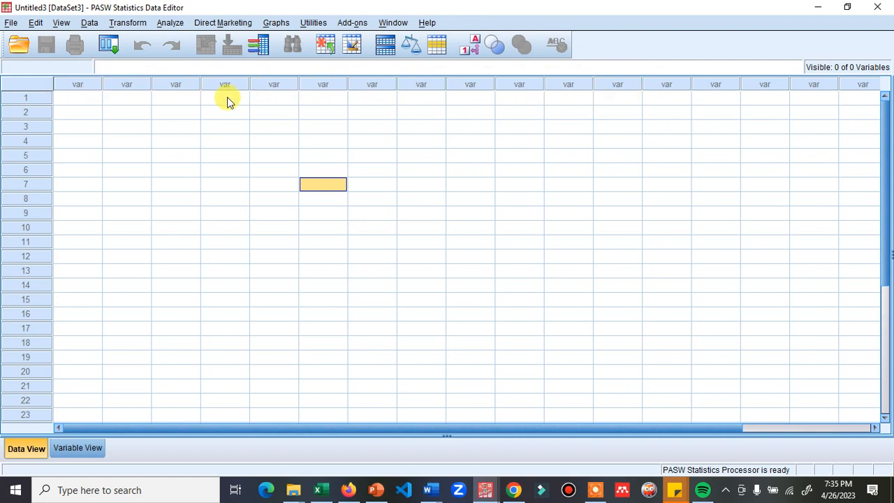
{"action": "left_click", "coordinate": [10, 23]}
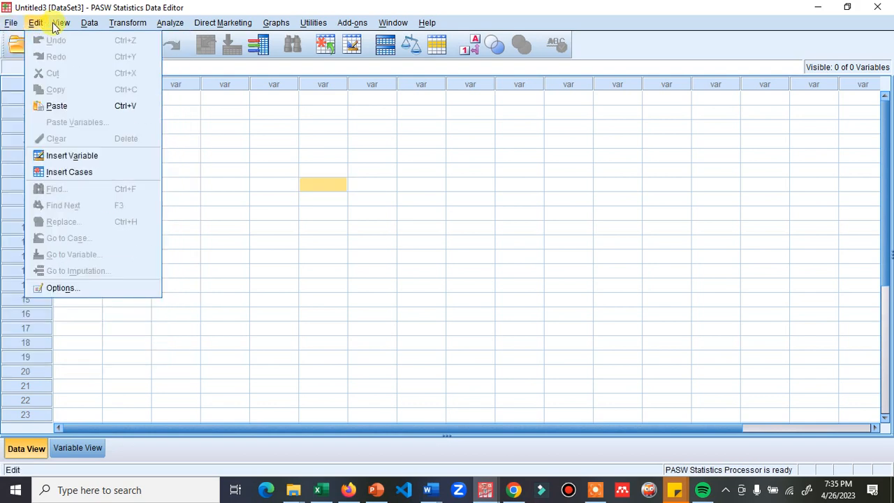
{"action": "mouse_move", "coordinate": [411, 24]}
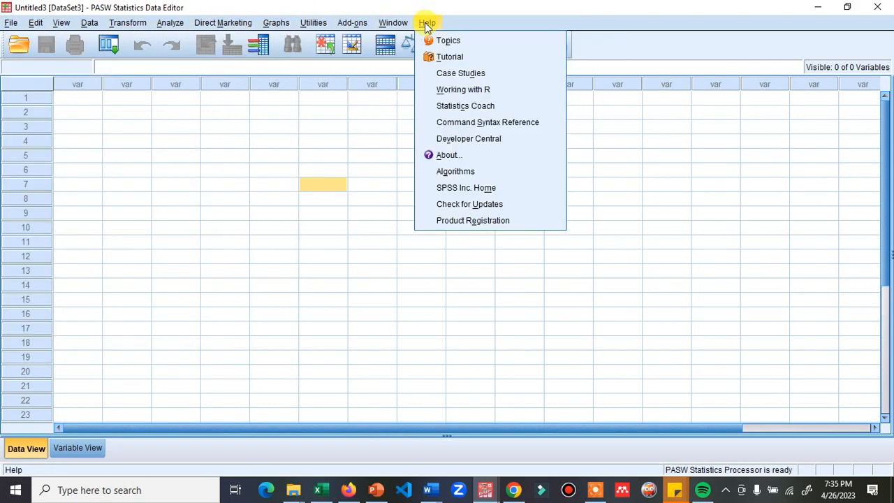
{"action": "mouse_move", "coordinate": [158, 26]}
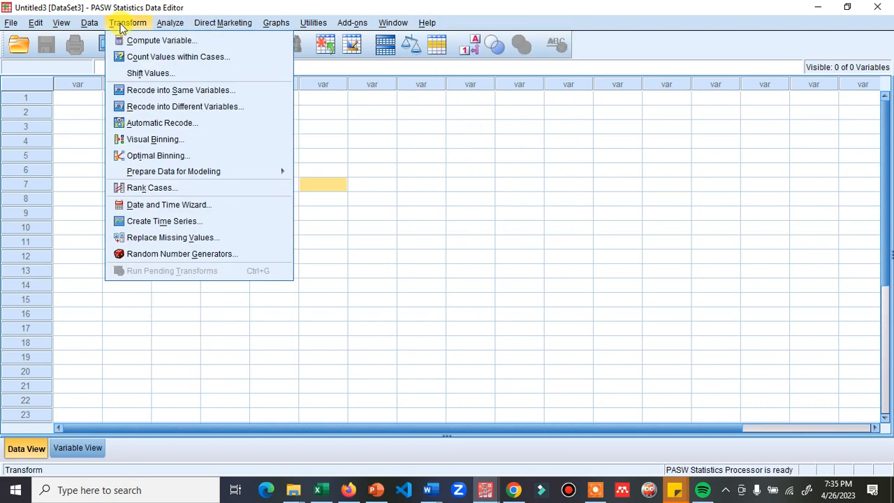
{"action": "mouse_move", "coordinate": [118, 23]}
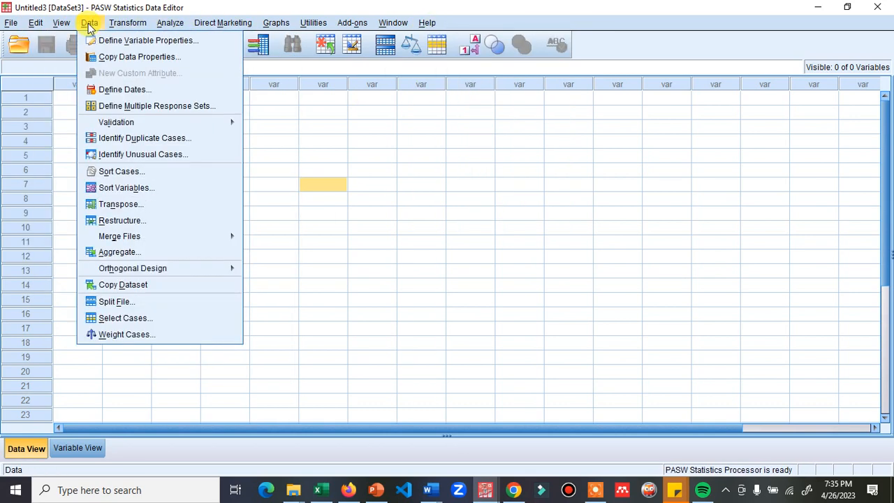
{"action": "mouse_move", "coordinate": [89, 22]}
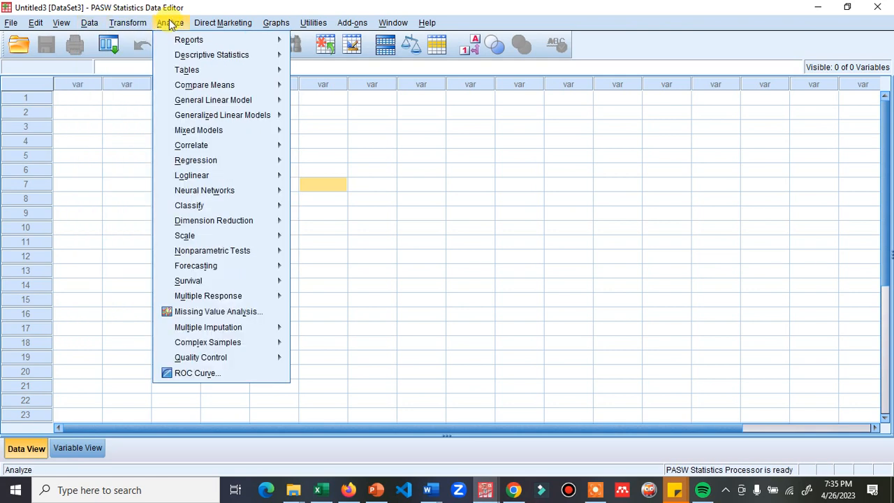
{"action": "mouse_move", "coordinate": [276, 26]}
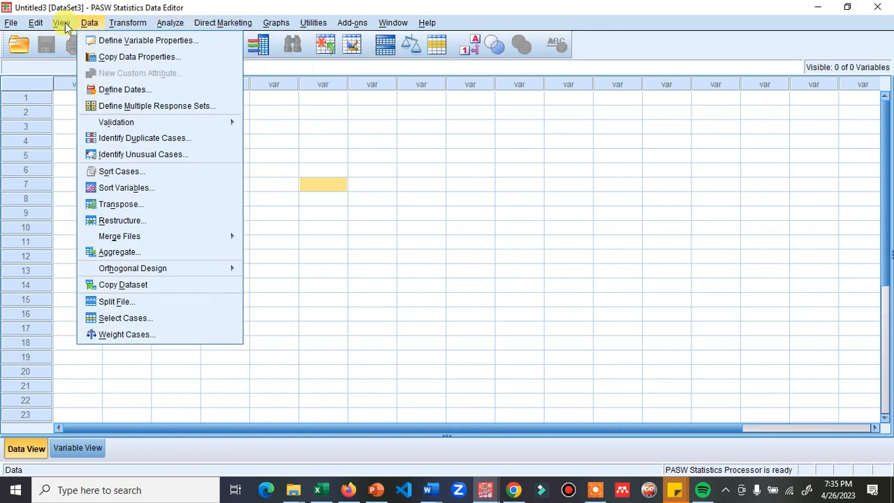
{"action": "mouse_move", "coordinate": [11, 23]}
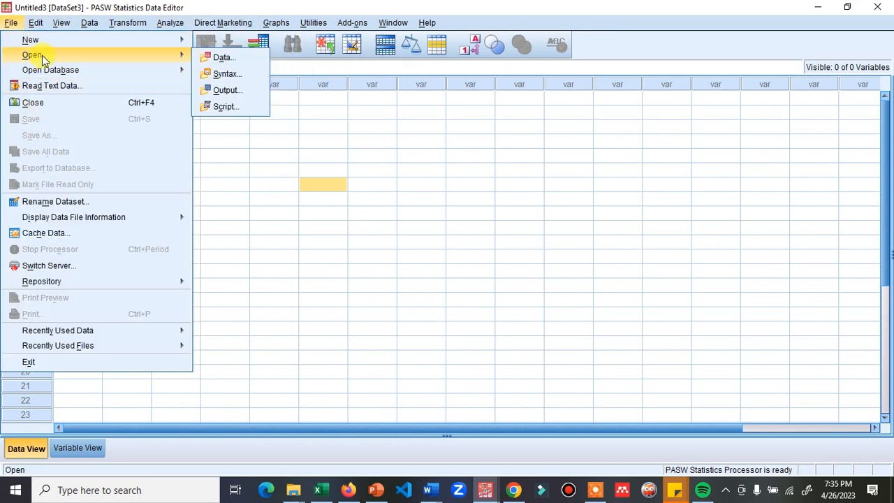
{"action": "left_click", "coordinate": [319, 129]}
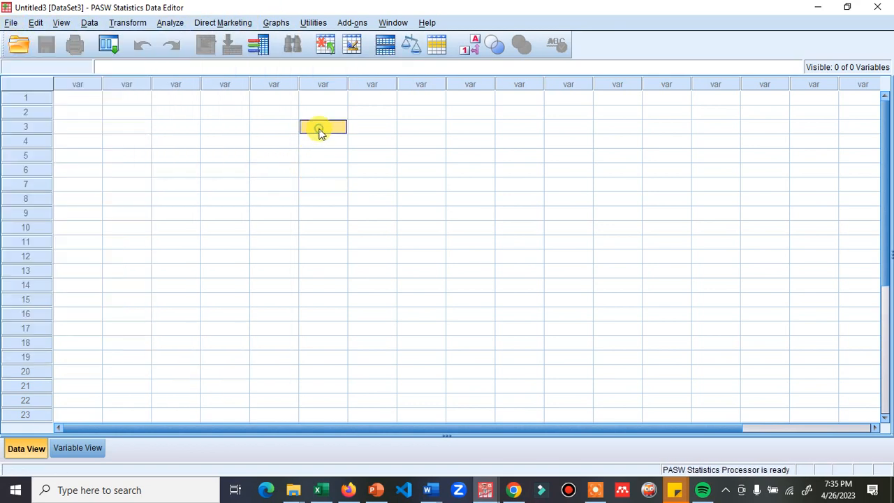
Review the Tinggi and Gender columns of the table in PowerPoint and return to the untitled dataset in PASW Statistics
{"action": "mouse_move", "coordinate": [371, 493]}
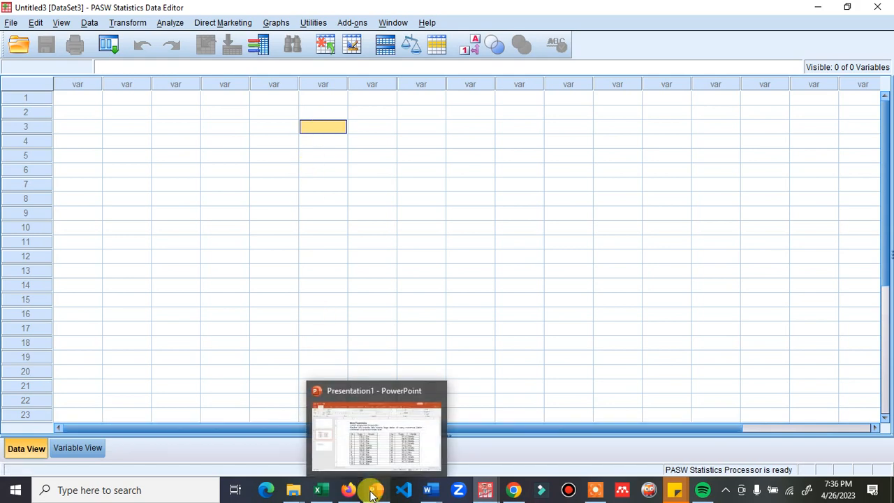
{"action": "left_click", "coordinate": [372, 449]}
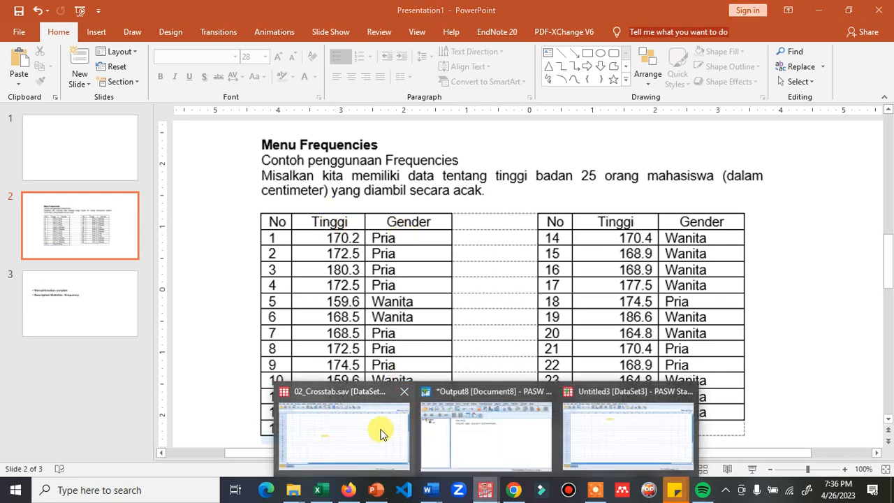
{"action": "left_click", "coordinate": [605, 440]}
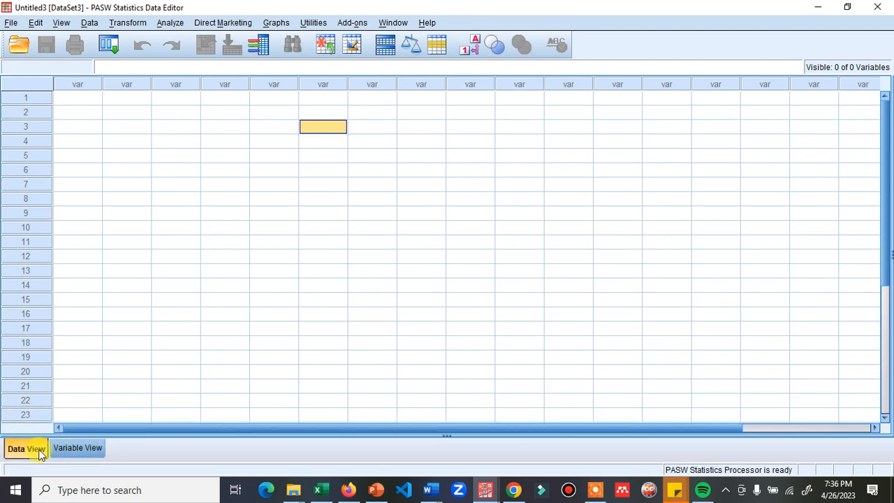
Define the dataset's first variable with the name Tinggi
{"action": "left_click", "coordinate": [80, 448]}
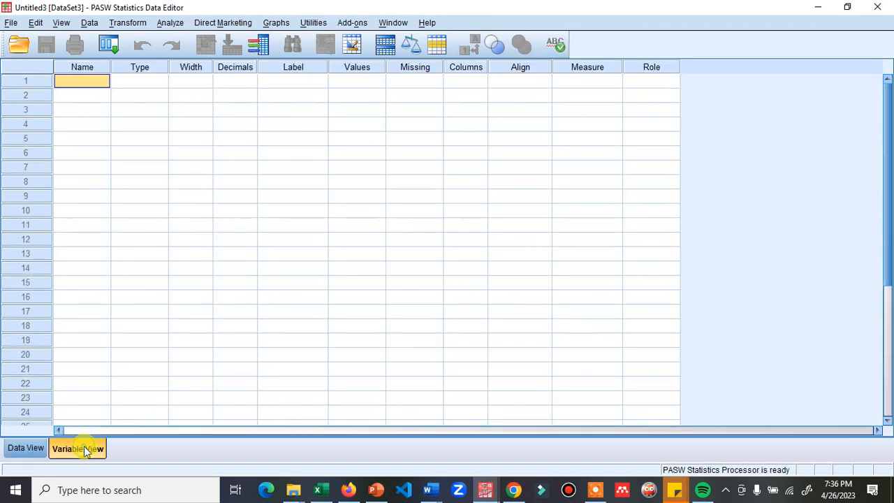
{"action": "double_click", "coordinate": [81, 83]}
{"action": "key", "text": "Return"}
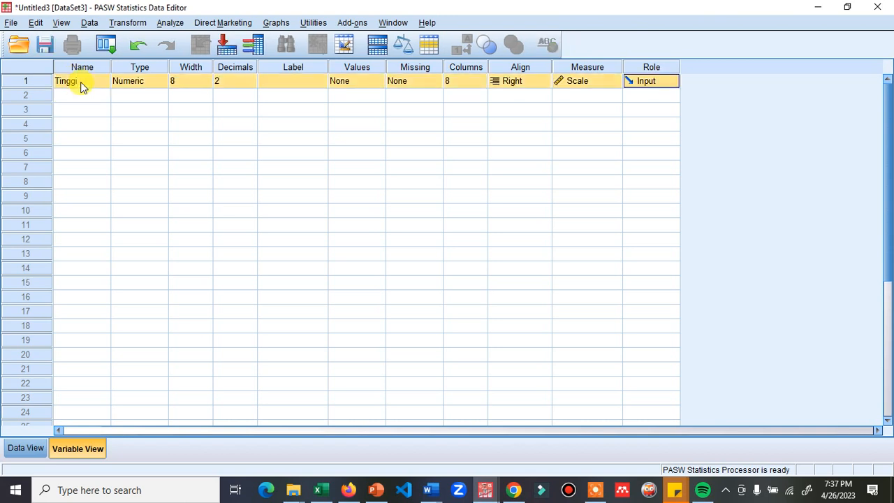
Keep the Tinggi variable's type as Numeric and set its decimal places to 1
{"action": "left_click", "coordinate": [132, 85]}
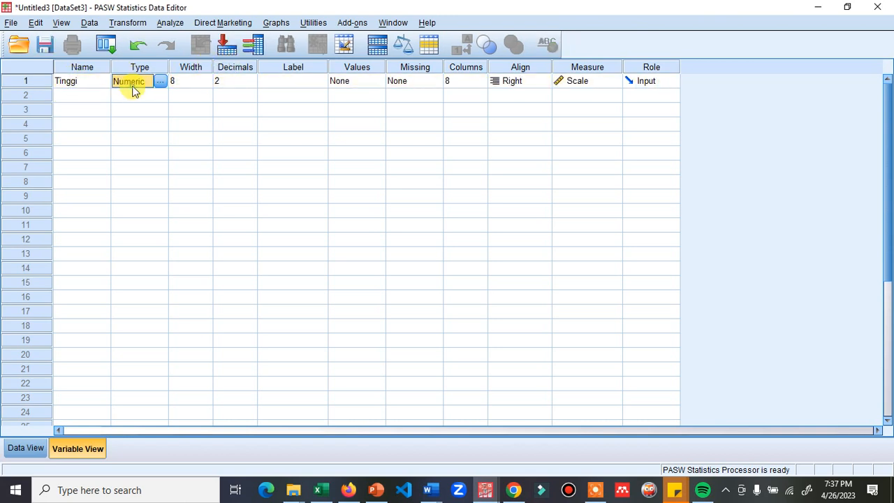
{"action": "left_click", "coordinate": [157, 82]}
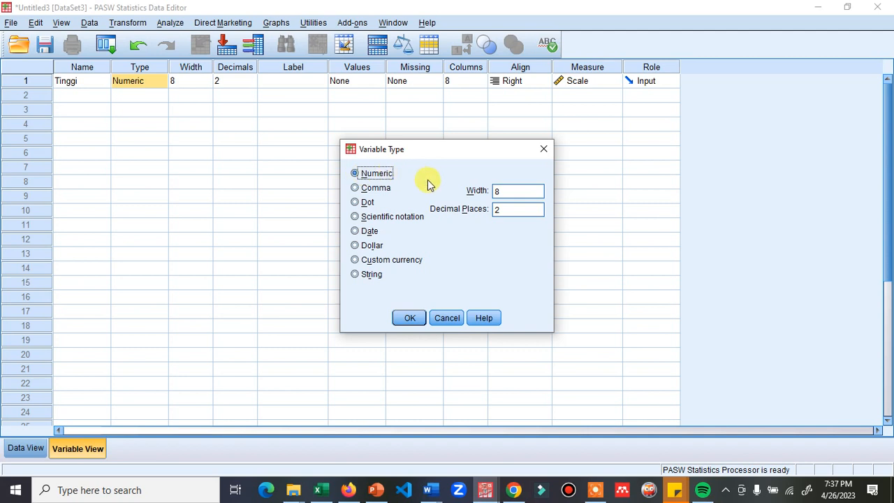
{"action": "left_click", "coordinate": [505, 208]}
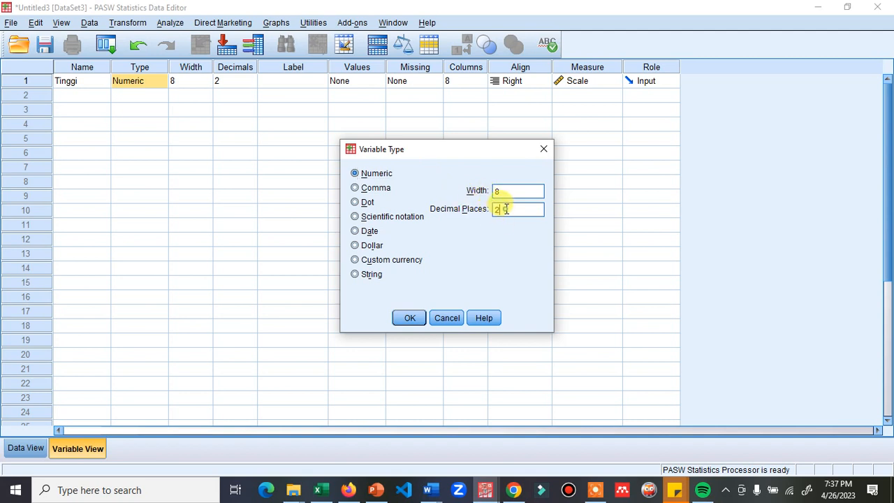
{"action": "double_click", "coordinate": [501, 211]}
{"action": "type", "text": "1"}
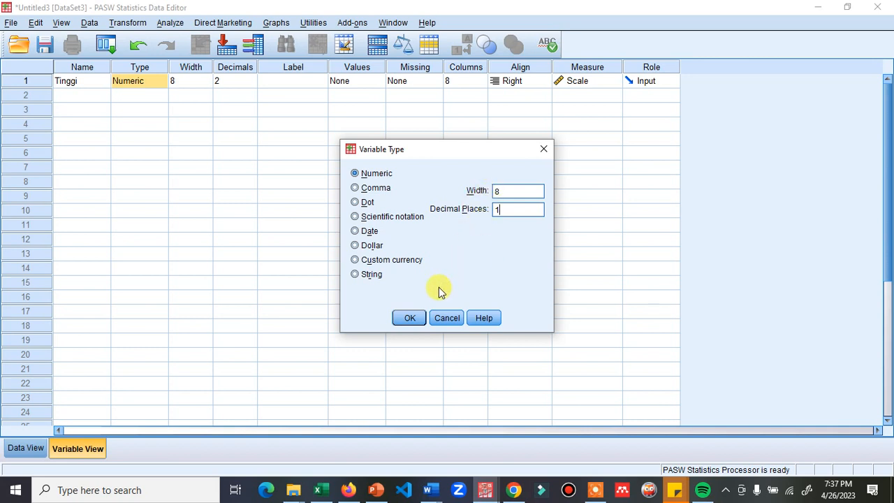
{"action": "left_click", "coordinate": [411, 319]}
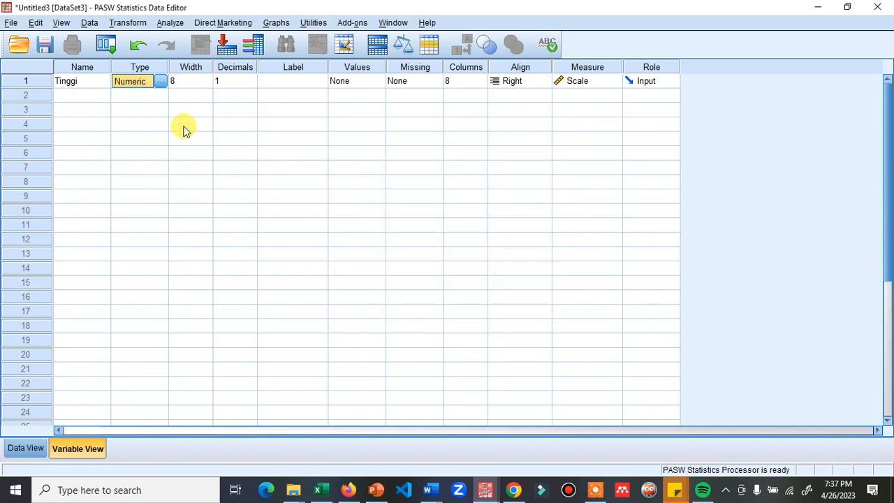
{"action": "left_click", "coordinate": [224, 82]}
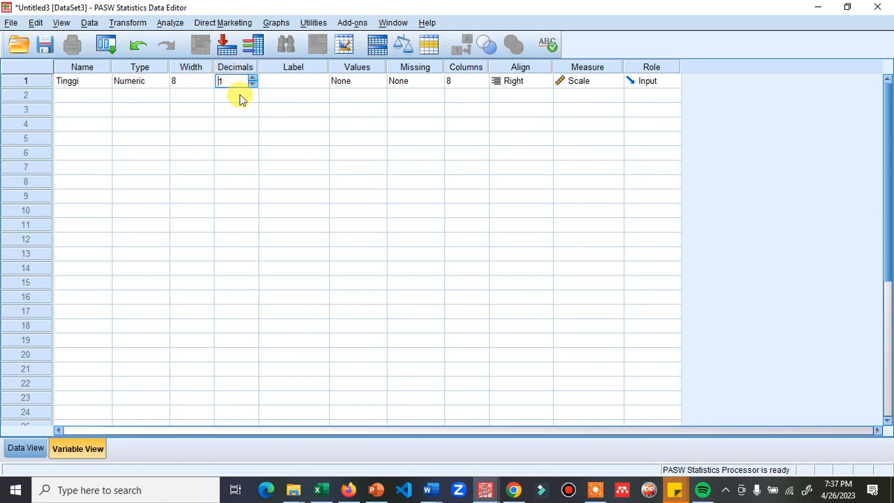
Add a second variable named Gender below Tinggi
{"action": "left_click", "coordinate": [98, 97]}
{"action": "type", "text": "Gender"}
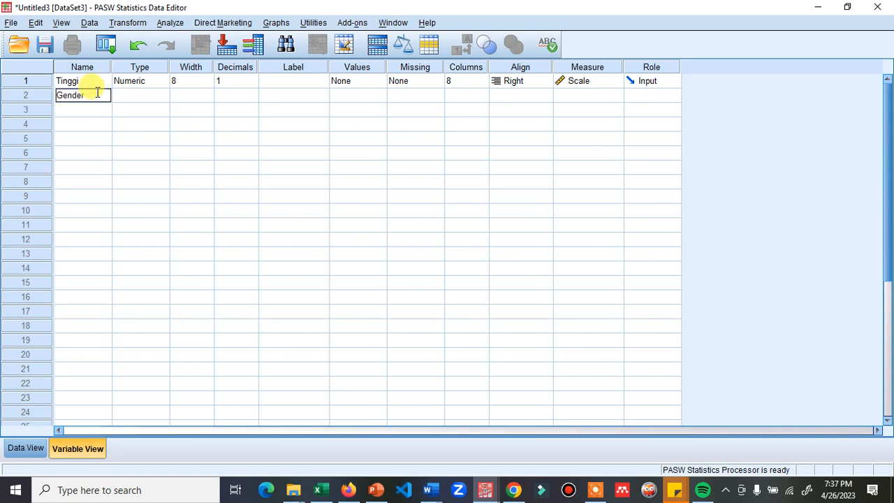
{"action": "key", "text": "Return"}
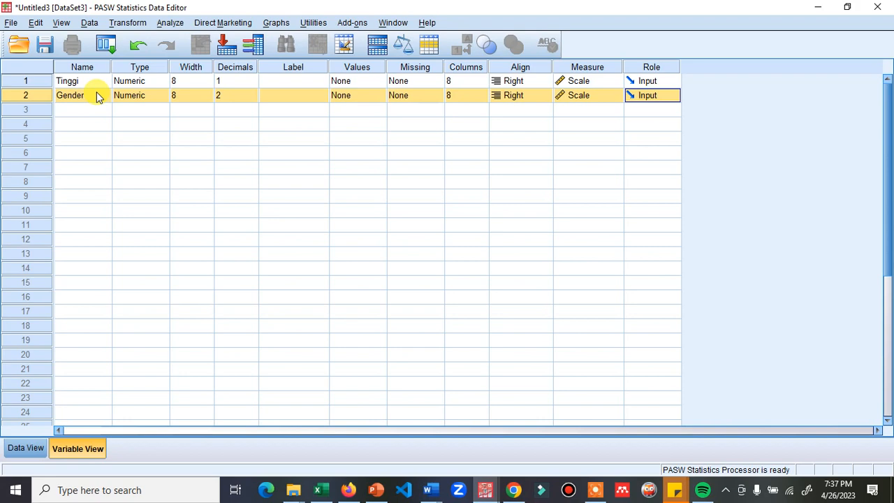
Check the gender entries in the PowerPoint table and switch back to the untitled dataset's variable definitions in PASW Statistics
{"action": "left_click", "coordinate": [375, 491]}
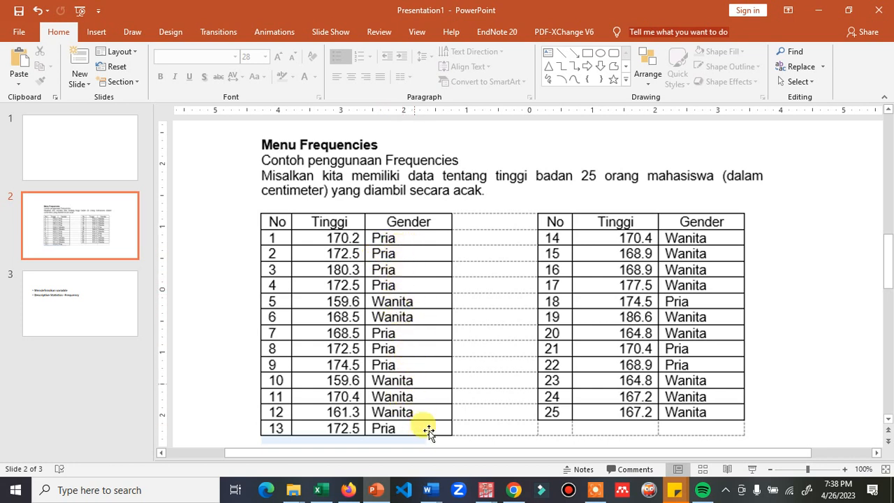
{"action": "mouse_move", "coordinate": [485, 493]}
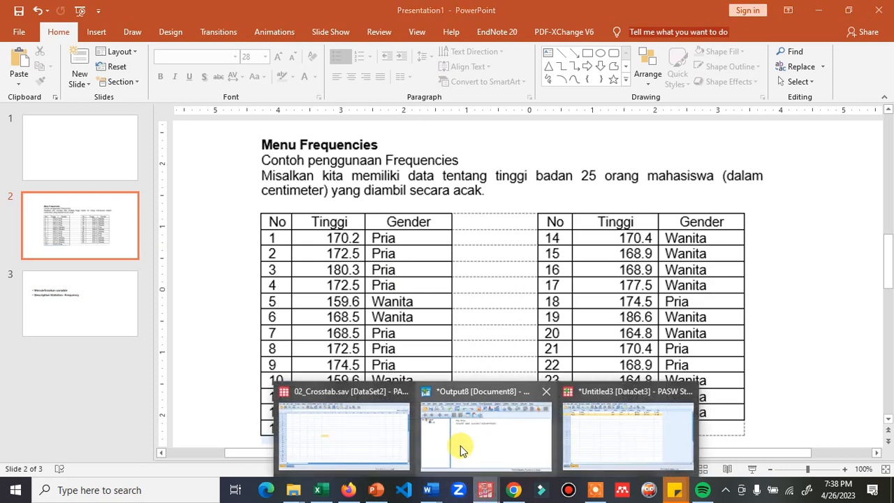
{"action": "left_click", "coordinate": [597, 438]}
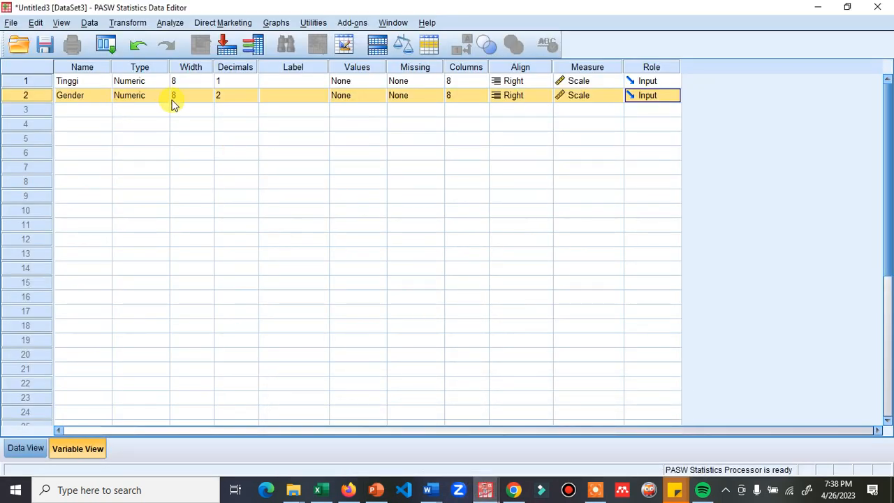
Set the Gender variable's decimals to 0
{"action": "left_click", "coordinate": [233, 96]}
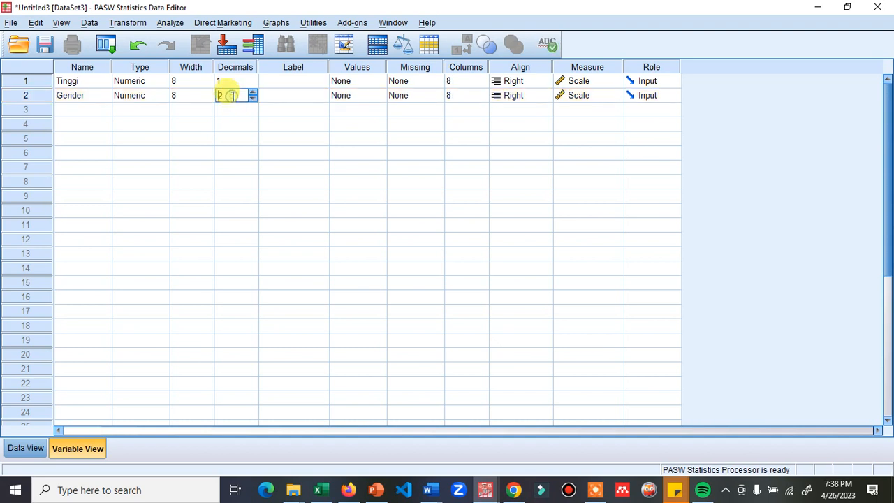
{"action": "left_click", "coordinate": [252, 100]}
{"action": "left_click", "coordinate": [252, 99]}
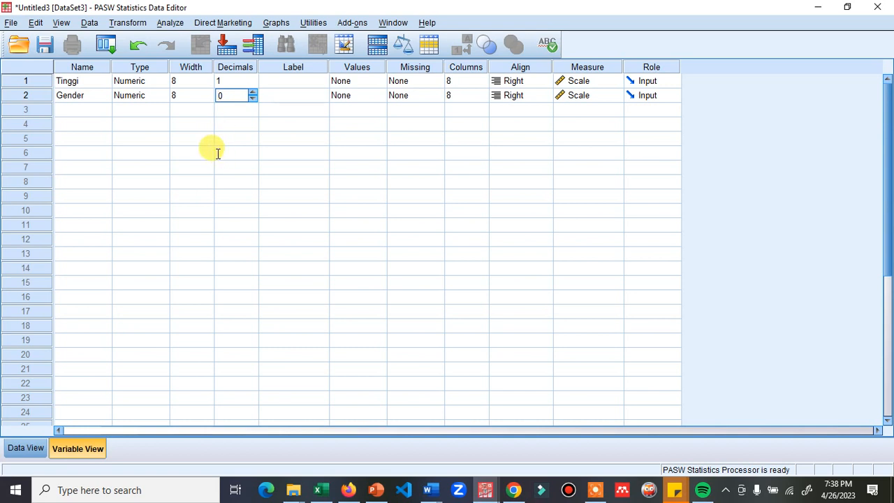
Look over the Tinggi and Gender variable definitions and switch to the dataset's empty data sheet
{"action": "left_click", "coordinate": [217, 150]}
{"action": "left_click", "coordinate": [144, 96]}
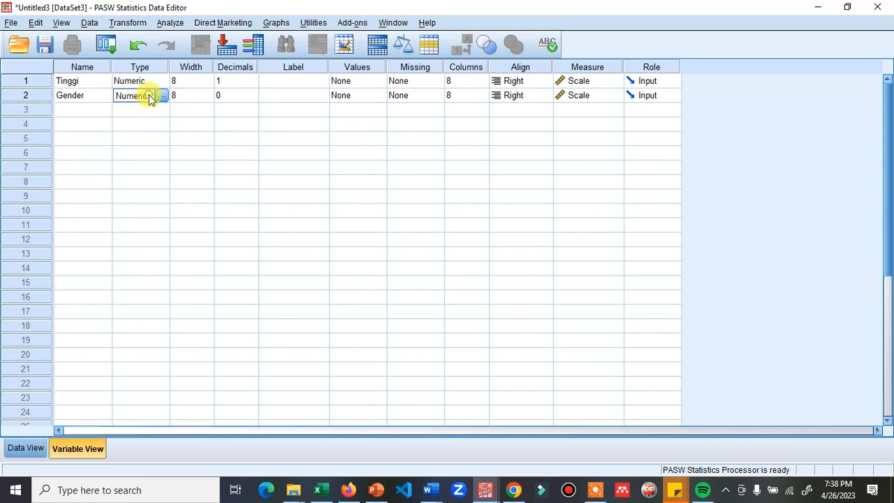
{"action": "left_click", "coordinate": [275, 95]}
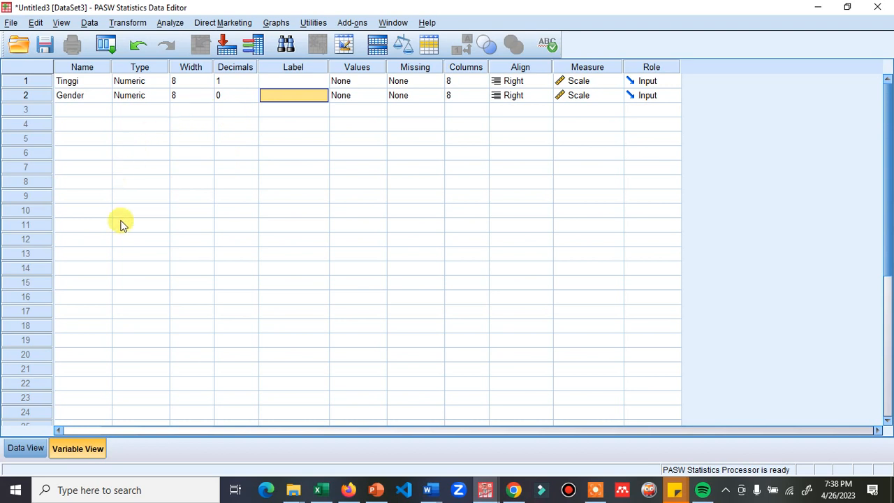
{"action": "left_click", "coordinate": [26, 448]}
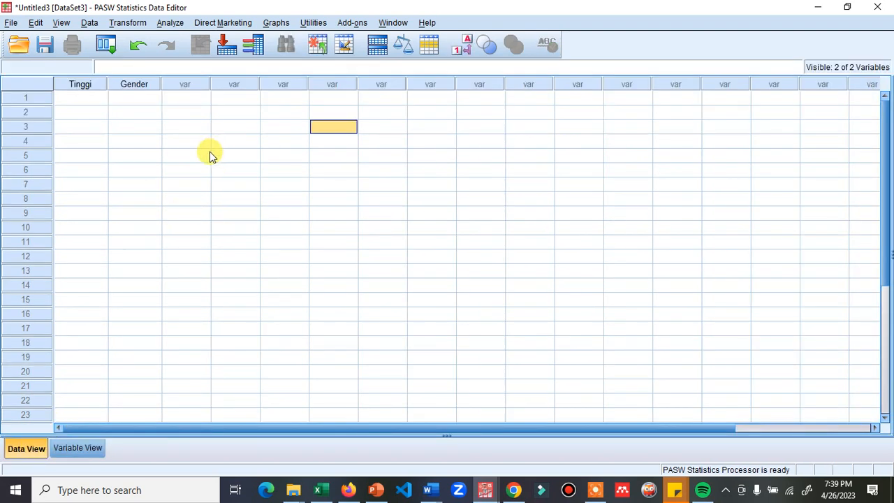
{"action": "left_click", "coordinate": [66, 451]}
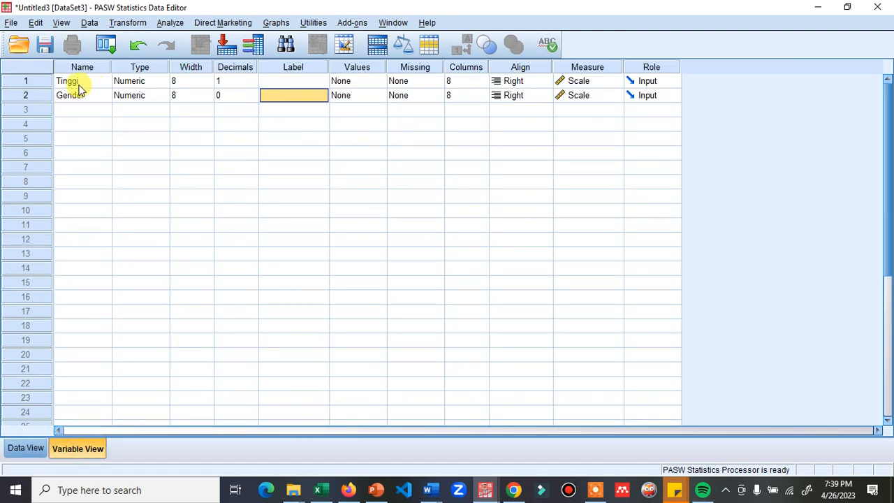
{"action": "left_click", "coordinate": [28, 446]}
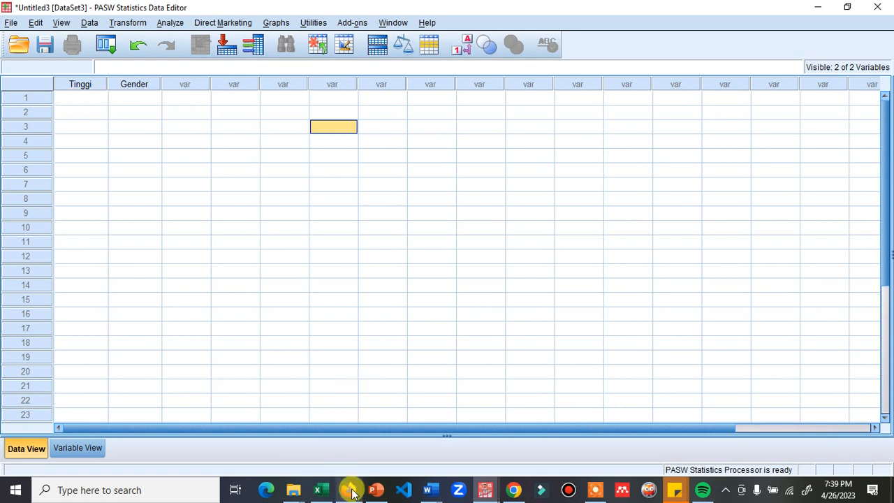
Switch to the PowerPoint data table and arrange its window side by side with a resized Untitled3 Data Editor window
{"action": "mouse_move", "coordinate": [356, 494]}
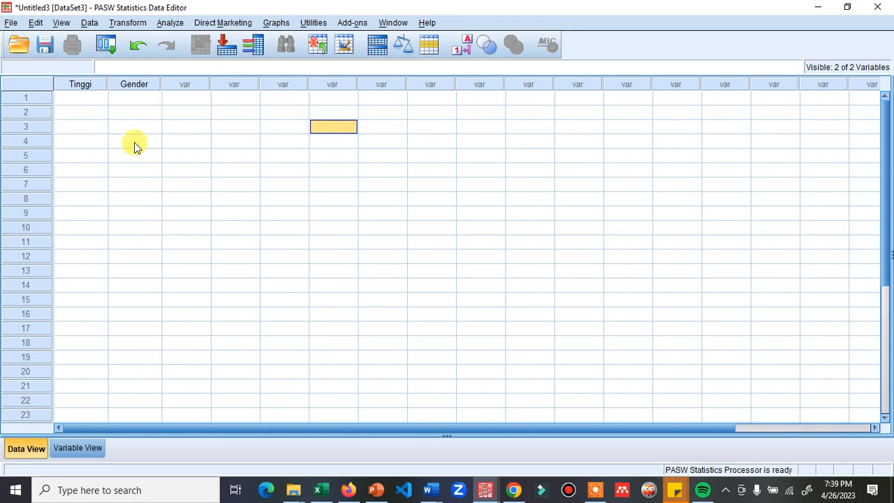
{"action": "left_click", "coordinate": [377, 489]}
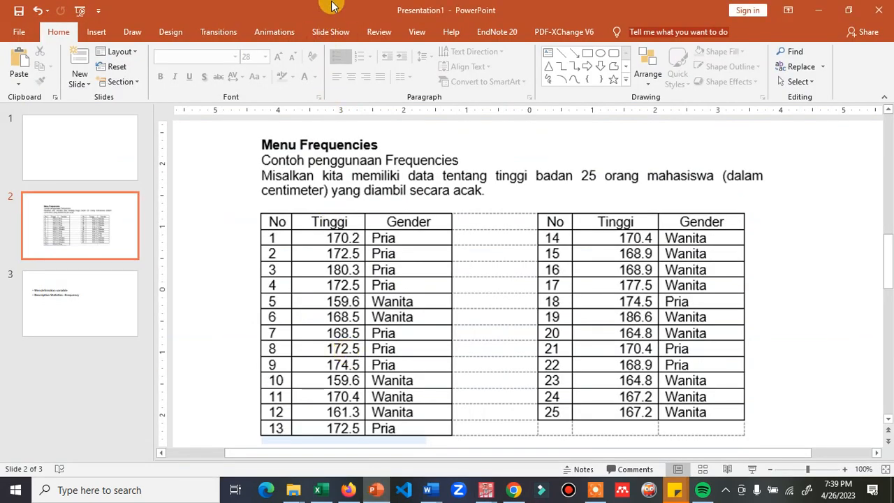
{"action": "double_click", "coordinate": [332, 8]}
{"action": "left_click_drag", "start_coordinate": [331, 17], "coordinate": [495, 12]}
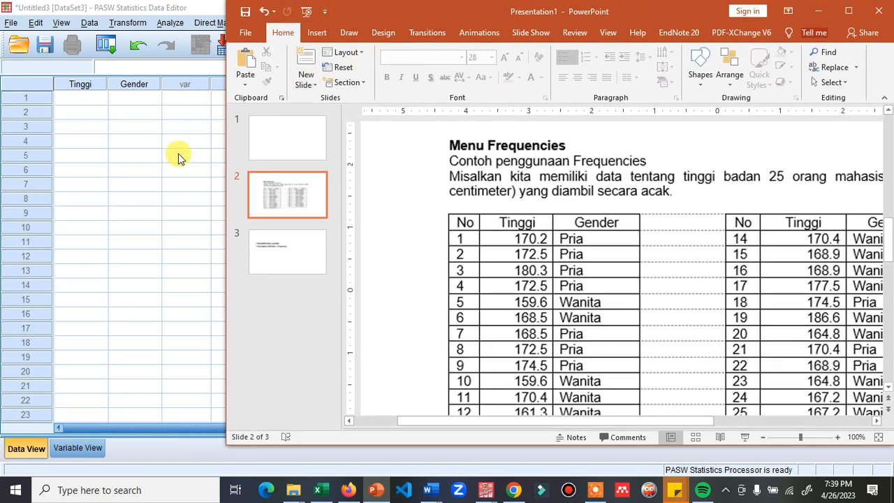
{"action": "left_click", "coordinate": [175, 155]}
{"action": "double_click", "coordinate": [374, 7]}
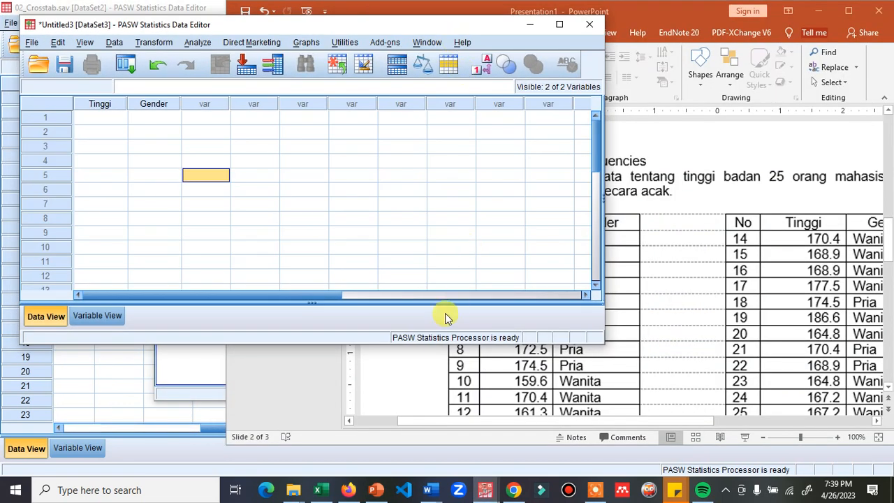
{"action": "left_click_drag", "start_coordinate": [428, 342], "coordinate": [427, 414]}
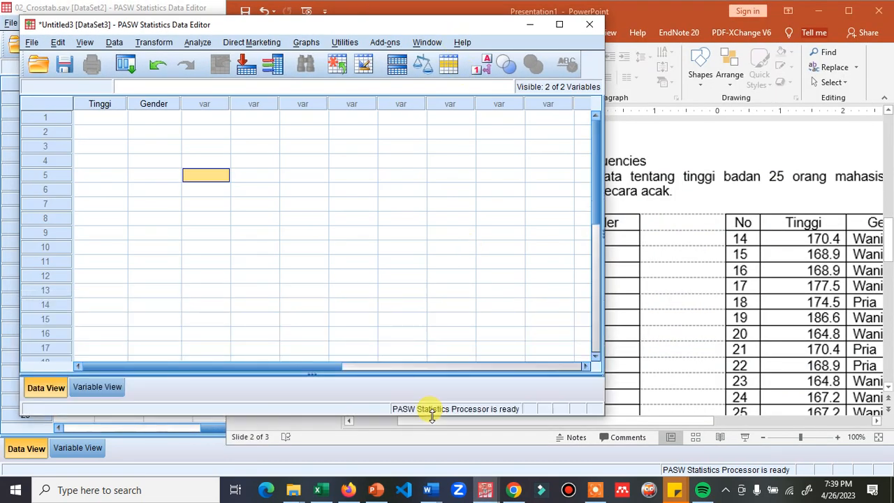
{"action": "left_click_drag", "start_coordinate": [604, 189], "coordinate": [422, 195]}
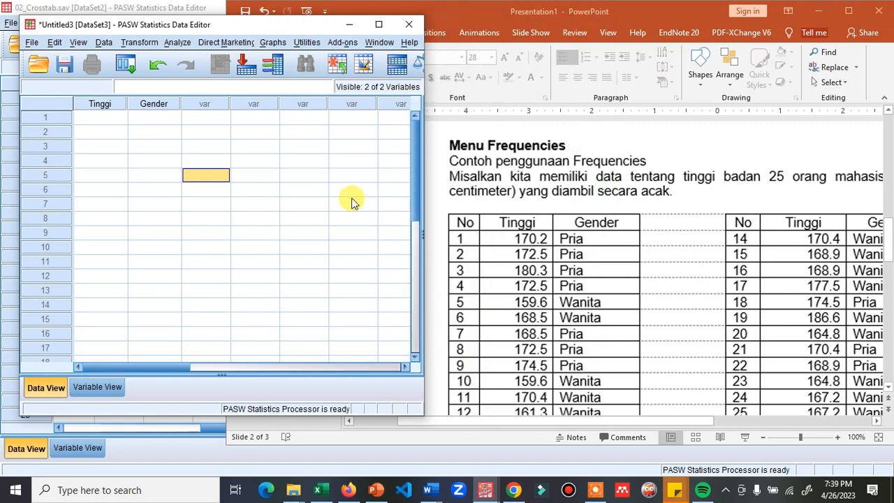
Enter the heights 170.2, 172.5, 180.3 and 172.5 for Tinggi in rows 1 to 4
{"action": "left_click", "coordinate": [105, 118]}
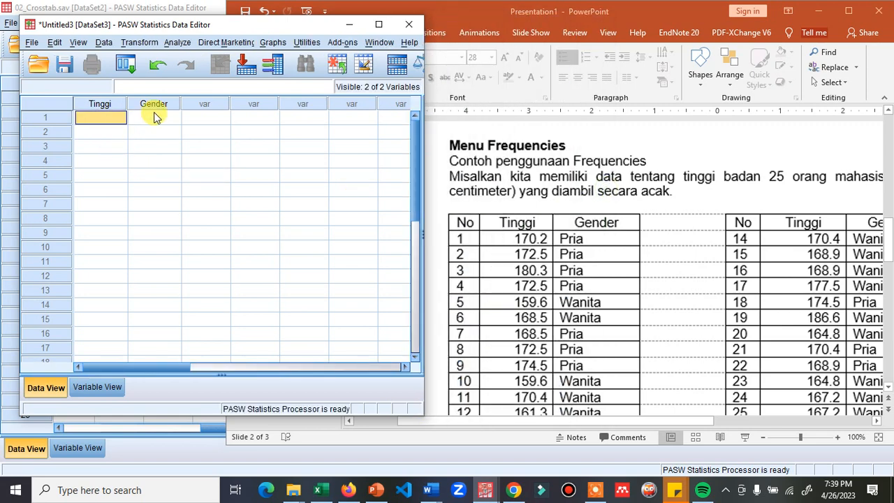
{"action": "type", "text": "17"}
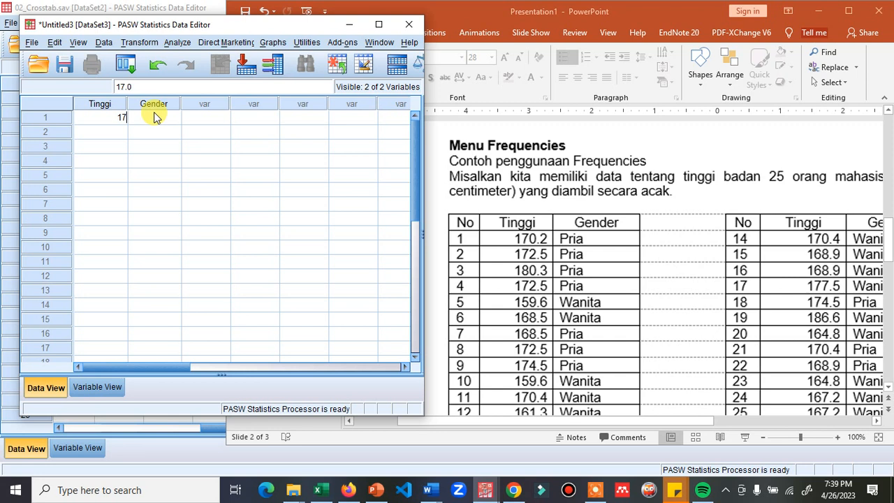
{"action": "type", "text": "0.2"}
{"action": "key", "text": "Return"}
{"action": "type", "text": "1"}
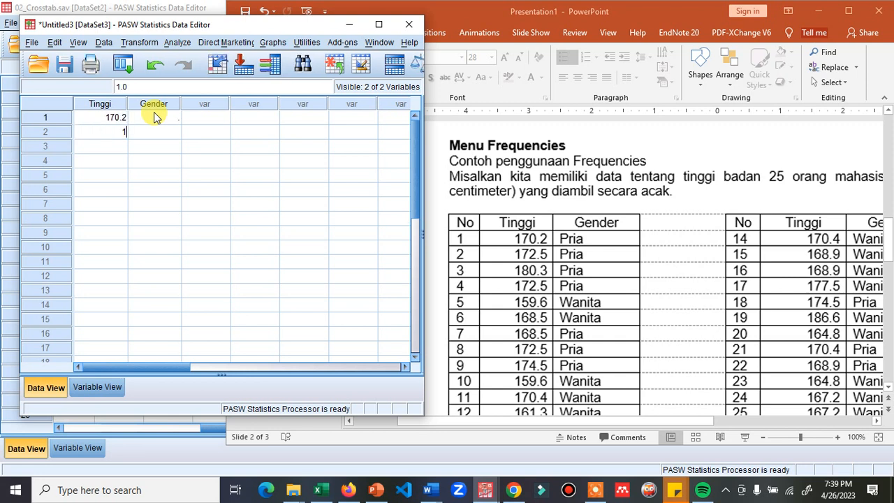
{"action": "type", "text": "72.5"}
{"action": "key", "text": "Return"}
{"action": "type", "text": "180.3"}
{"action": "key", "text": "Return"}
{"action": "type", "text": "172"}
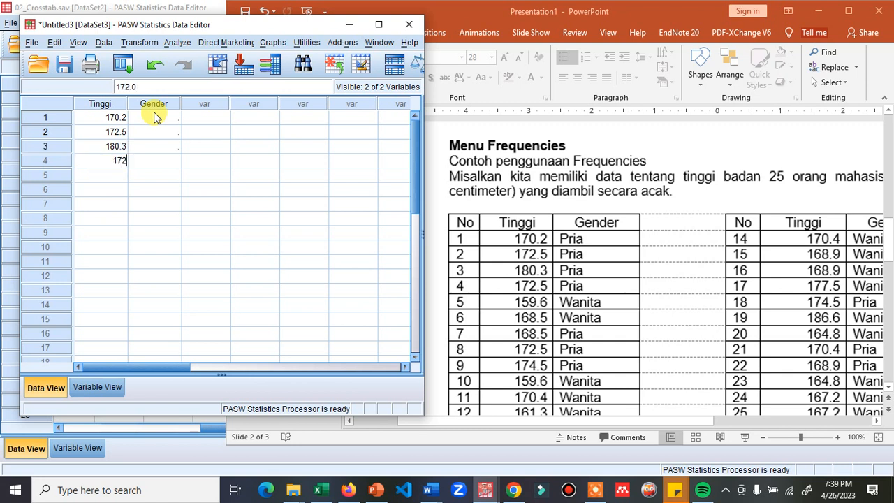
{"action": "type", "text": ".5"}
{"action": "key", "text": "Return"}
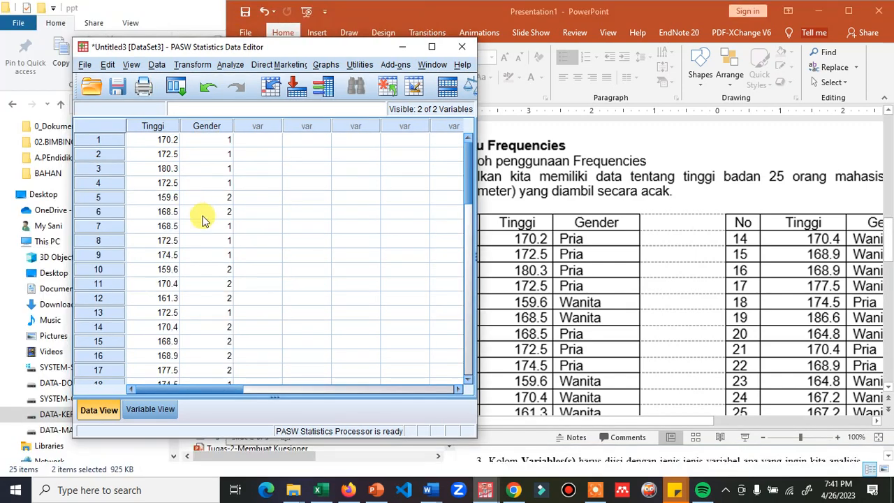
Look through the completed height and gender rows and save the dataset in the Praktikum folder as 00_Praktikum#1
{"action": "scroll", "coordinate": [183, 251], "scroll_direction": "down", "scroll_amount": 4}
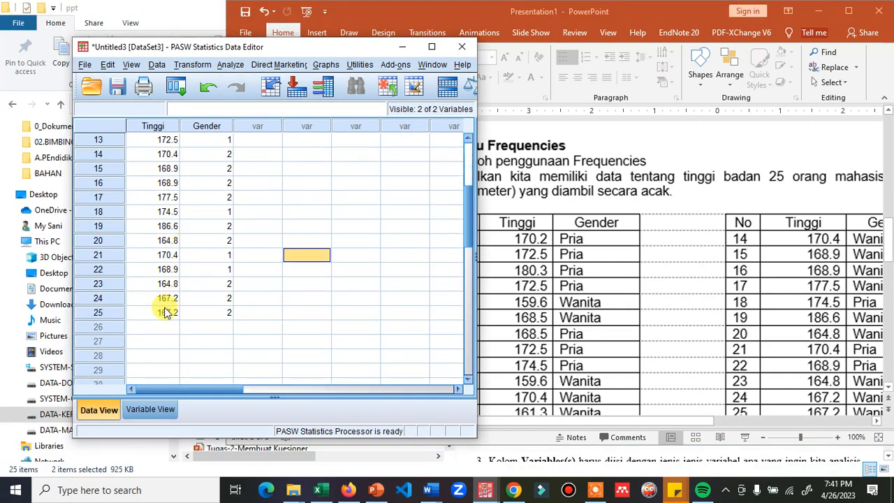
{"action": "scroll", "coordinate": [245, 223], "scroll_direction": "up", "scroll_amount": 4}
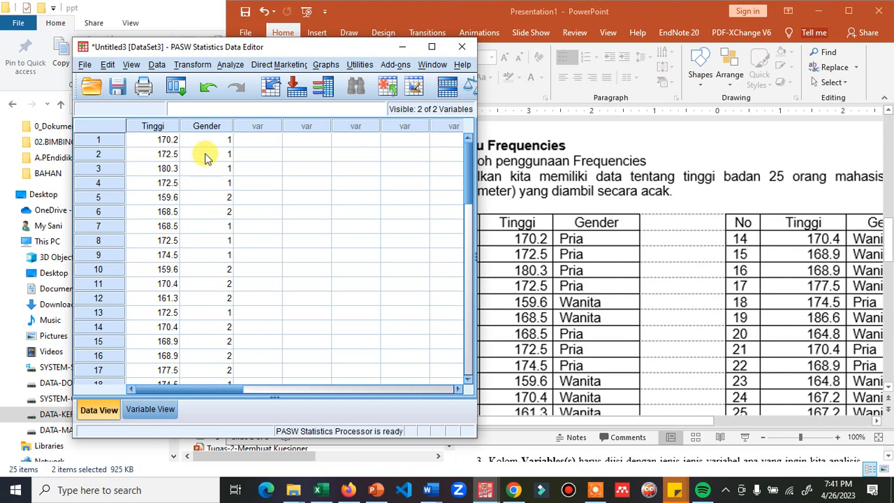
{"action": "left_click", "coordinate": [117, 87]}
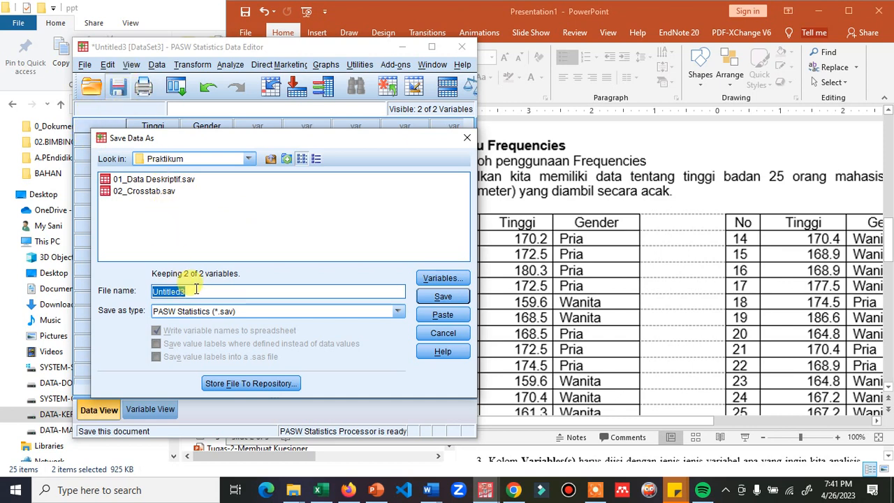
{"action": "type", "text": "00_Praktikum"}
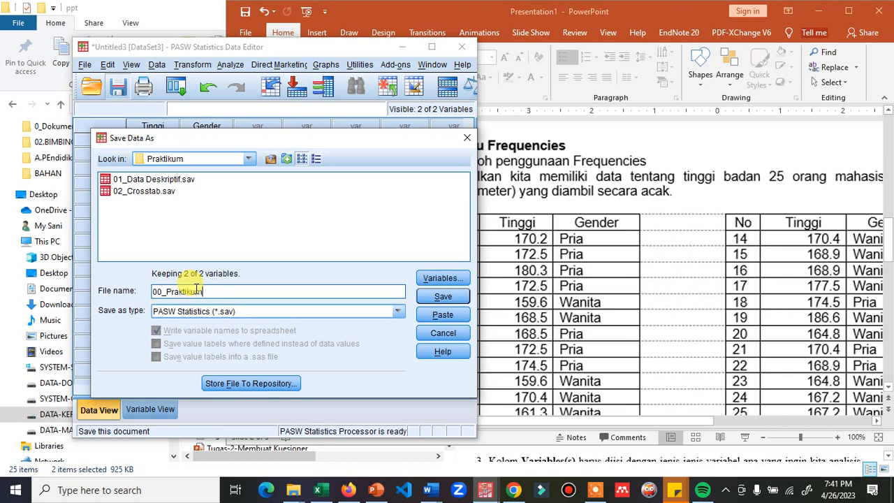
{"action": "type", "text": "#1"}
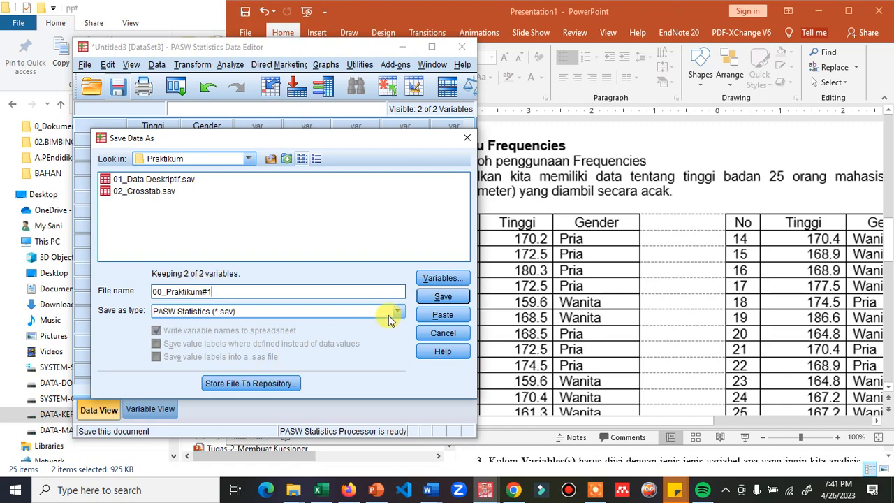
{"action": "left_click", "coordinate": [430, 296]}
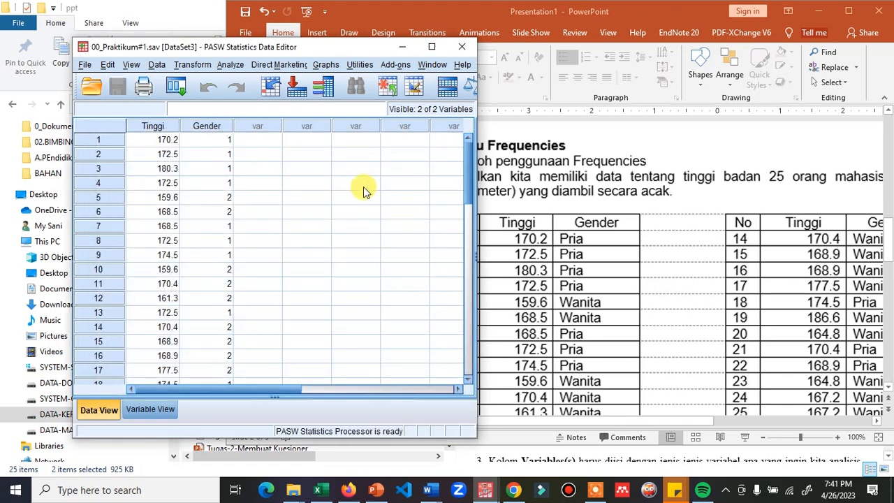
Maximize the 00_Praktikum#1 Data Editor window and review all its data rows
{"action": "left_click", "coordinate": [434, 47]}
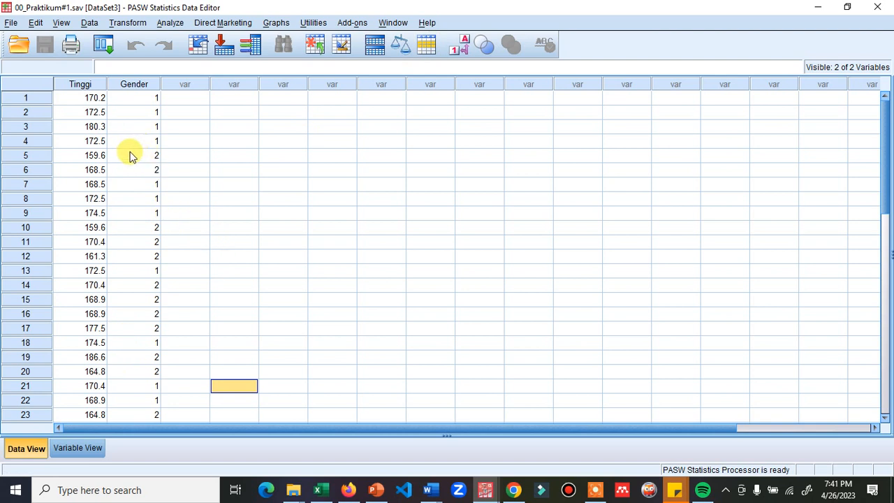
{"action": "scroll", "coordinate": [127, 333], "scroll_direction": "down", "scroll_amount": 2}
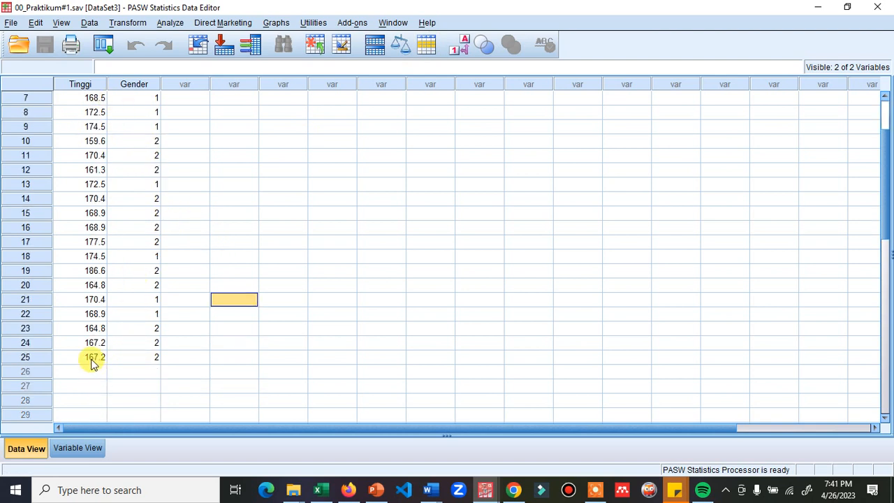
{"action": "scroll", "coordinate": [133, 355], "scroll_direction": "up", "scroll_amount": 2}
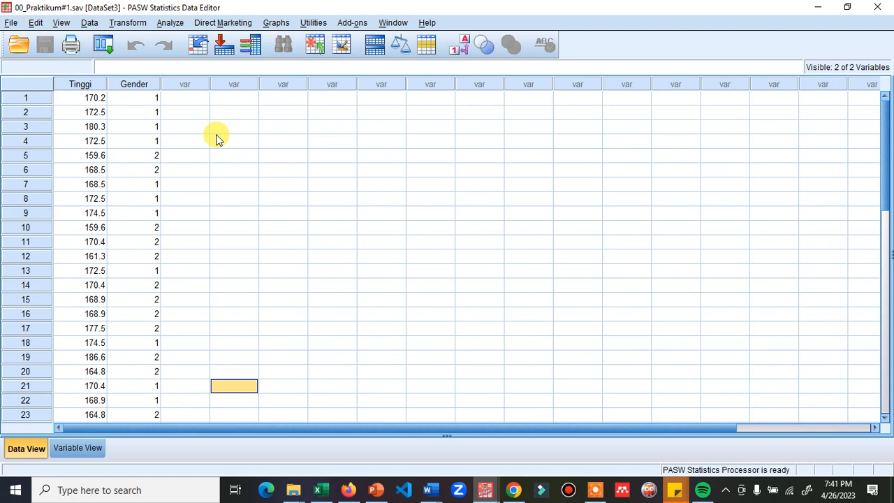
Start a Frequencies analysis from the descriptive statistics and add Tinggi as the variable to analyse
{"action": "left_click", "coordinate": [171, 22]}
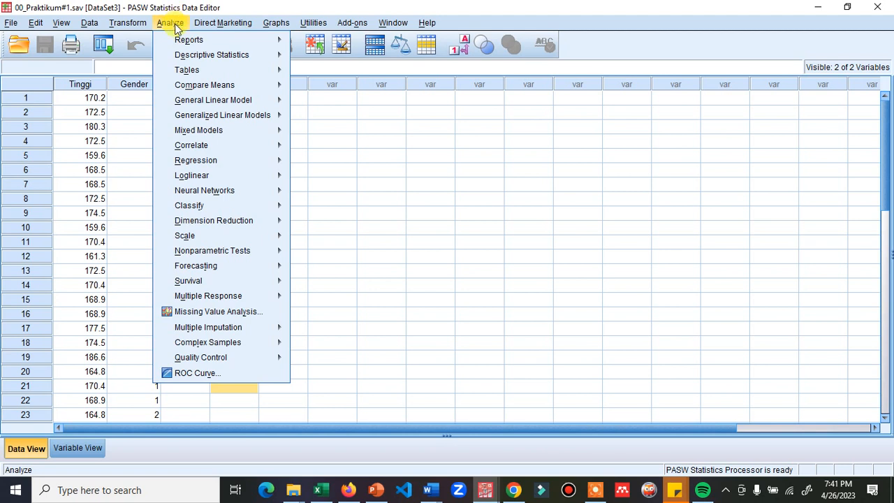
{"action": "mouse_move", "coordinate": [187, 56]}
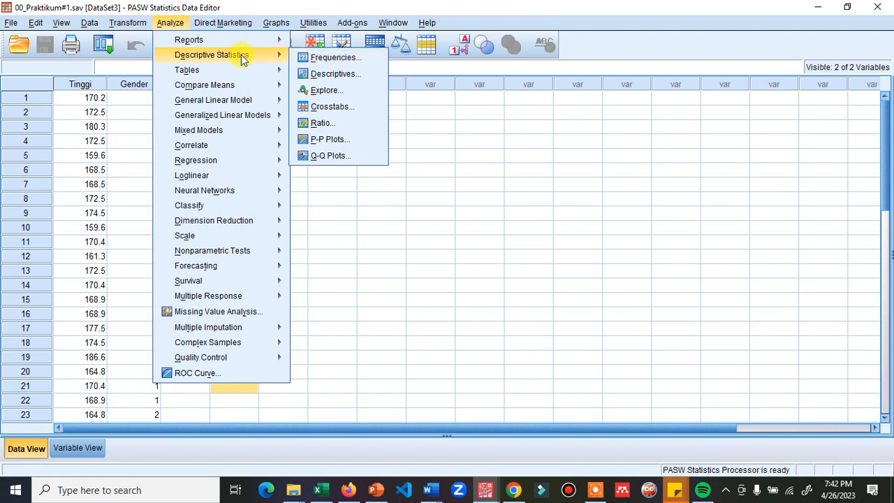
{"action": "left_click", "coordinate": [308, 59]}
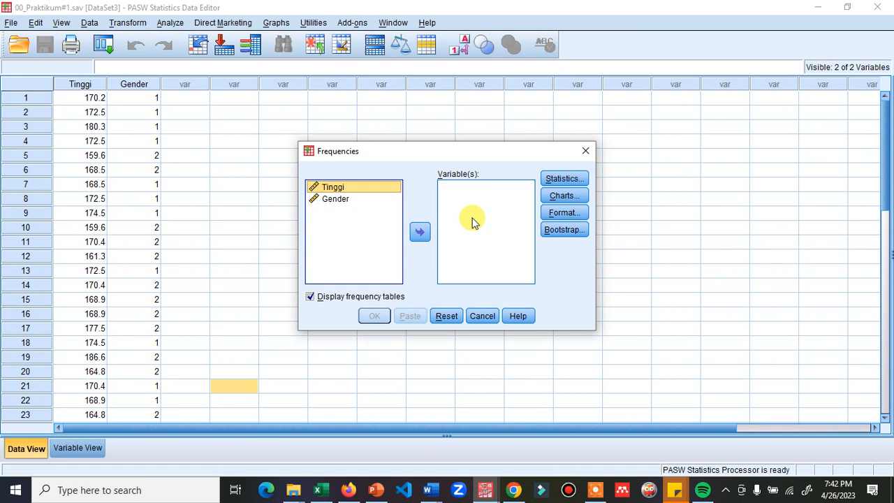
{"action": "left_click", "coordinate": [419, 231]}
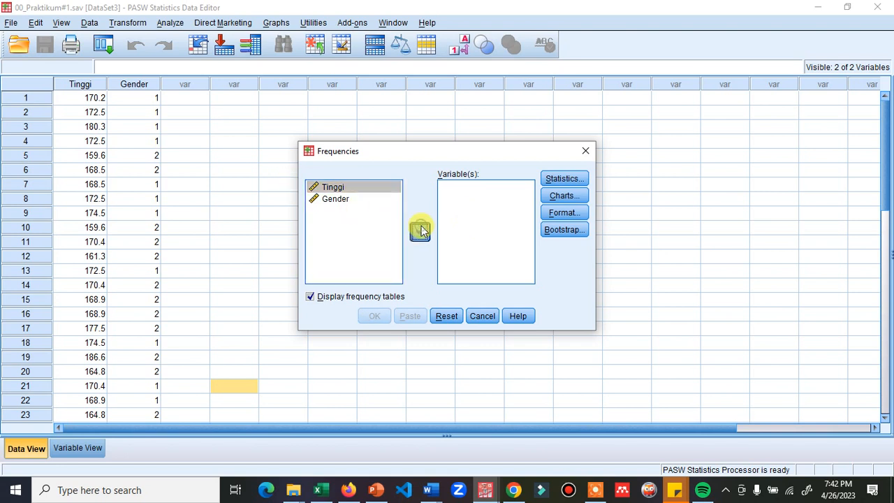
{"action": "left_click", "coordinate": [456, 190]}
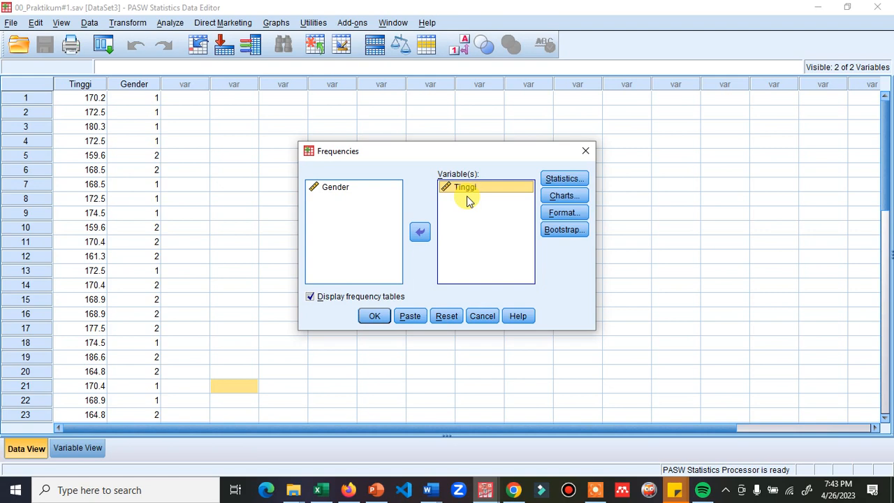
Request quartiles and the 10th and 90th percentiles in the Frequencies statistics for Tinggi
{"action": "left_click", "coordinate": [573, 180]}
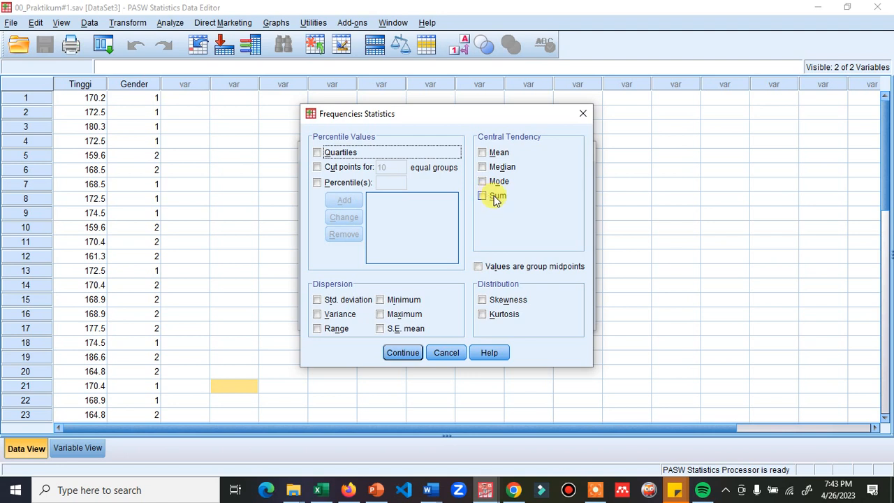
{"action": "left_click", "coordinate": [317, 153]}
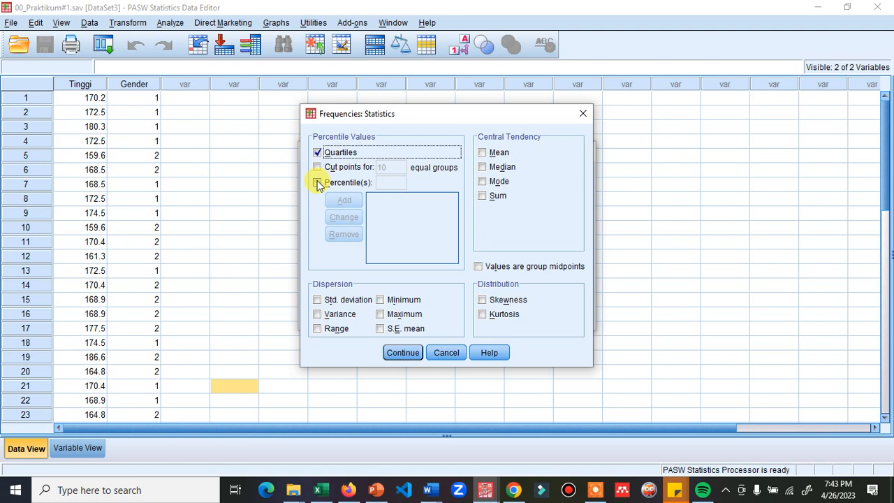
{"action": "left_click", "coordinate": [317, 183]}
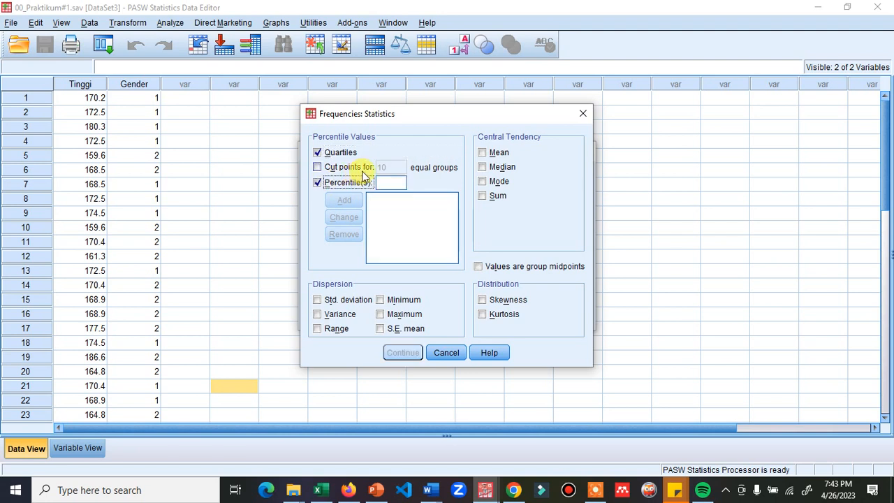
{"action": "left_click", "coordinate": [391, 183]}
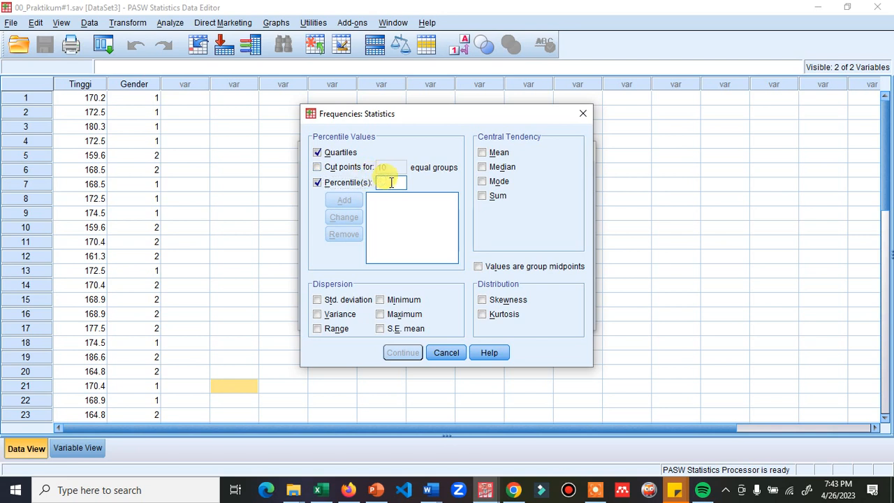
{"action": "type", "text": "10"}
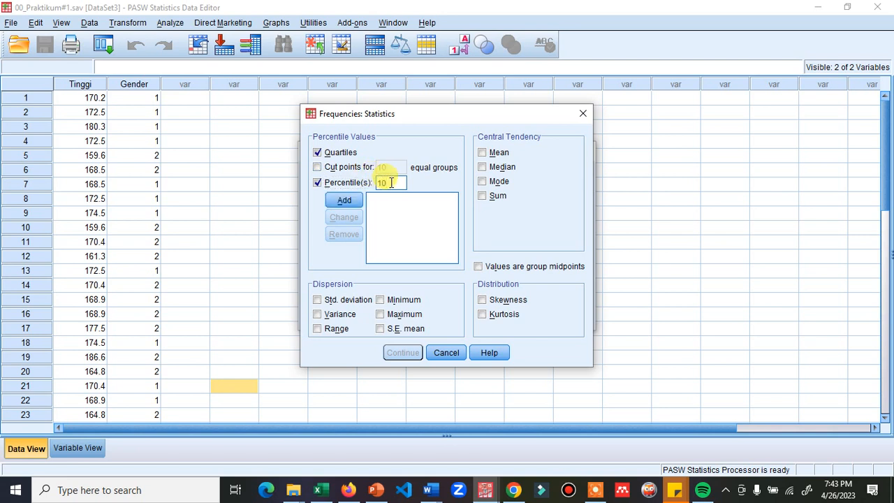
{"action": "left_click", "coordinate": [345, 201]}
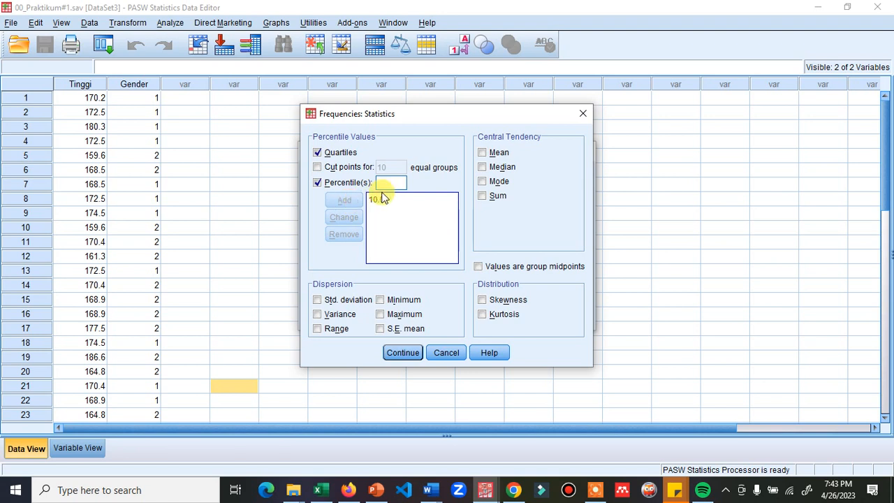
{"action": "type", "text": "90"}
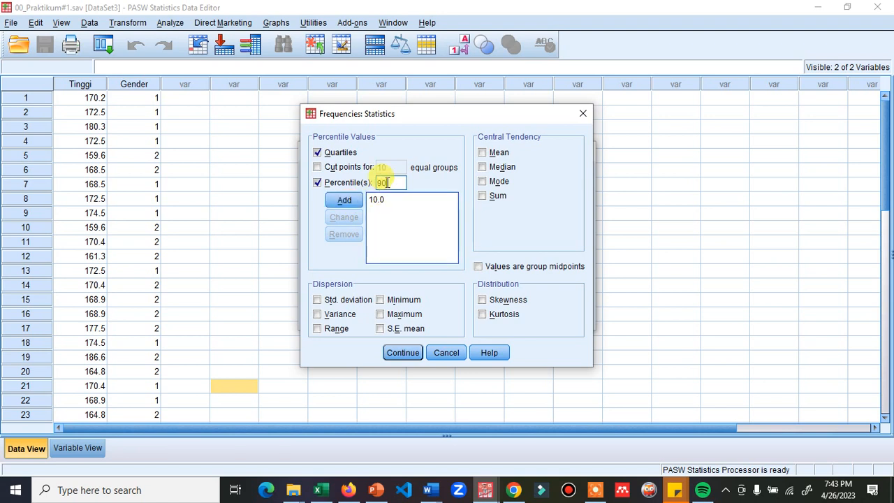
{"action": "left_click", "coordinate": [351, 201]}
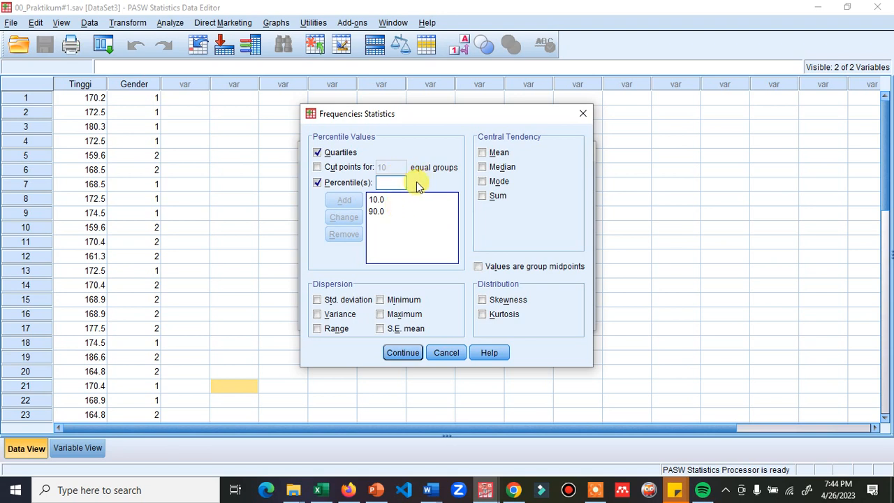
Include the mean and median, plus standard deviation, variance, range, minimum, maximum and S.E. mean
{"action": "left_click", "coordinate": [483, 155]}
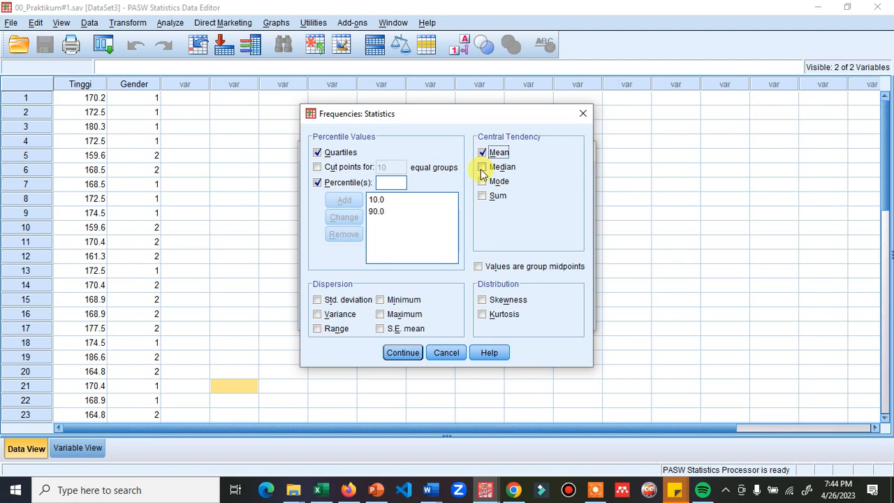
{"action": "left_click", "coordinate": [481, 170]}
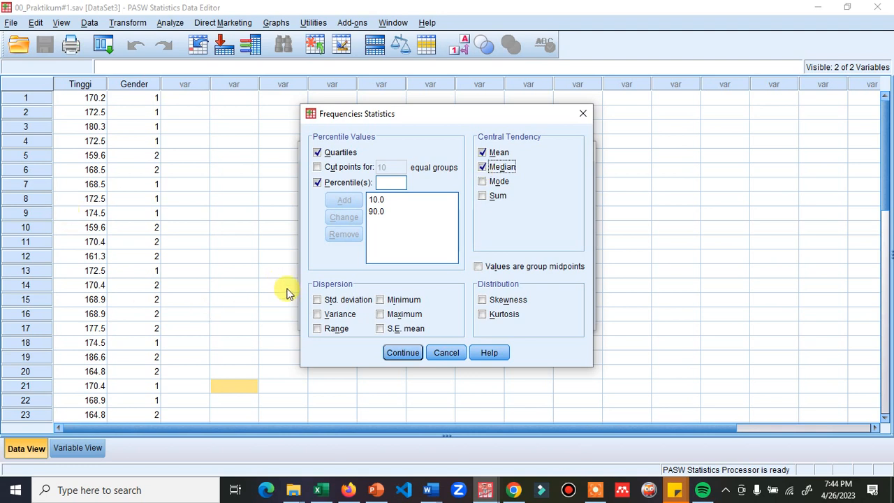
{"action": "left_click", "coordinate": [318, 299]}
{"action": "left_click", "coordinate": [318, 315]}
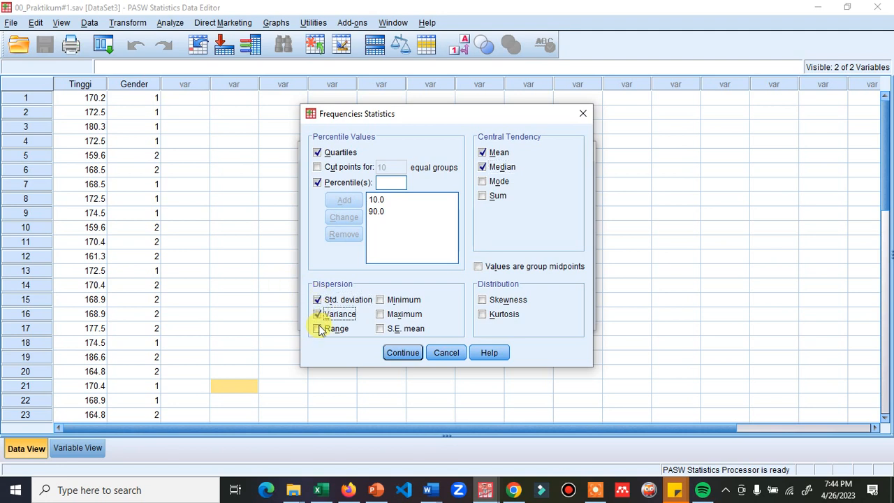
{"action": "left_click", "coordinate": [318, 328]}
{"action": "left_click", "coordinate": [380, 300]}
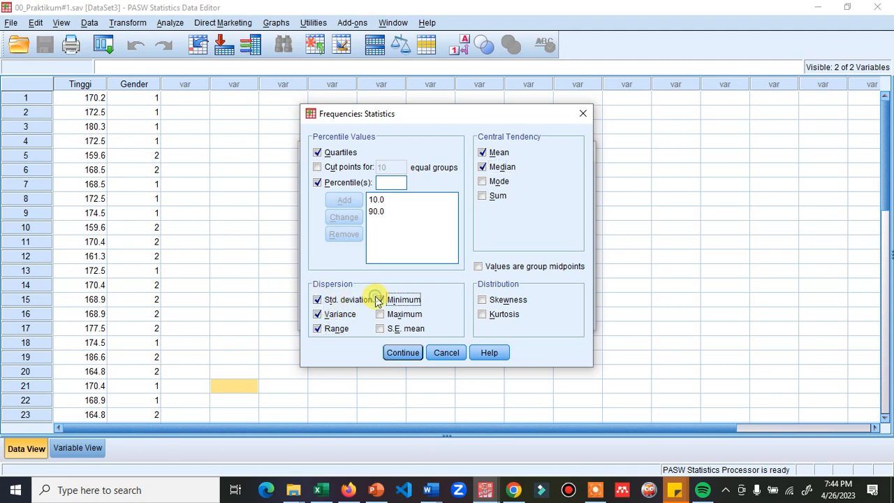
{"action": "left_click", "coordinate": [379, 314]}
{"action": "left_click", "coordinate": [380, 328]}
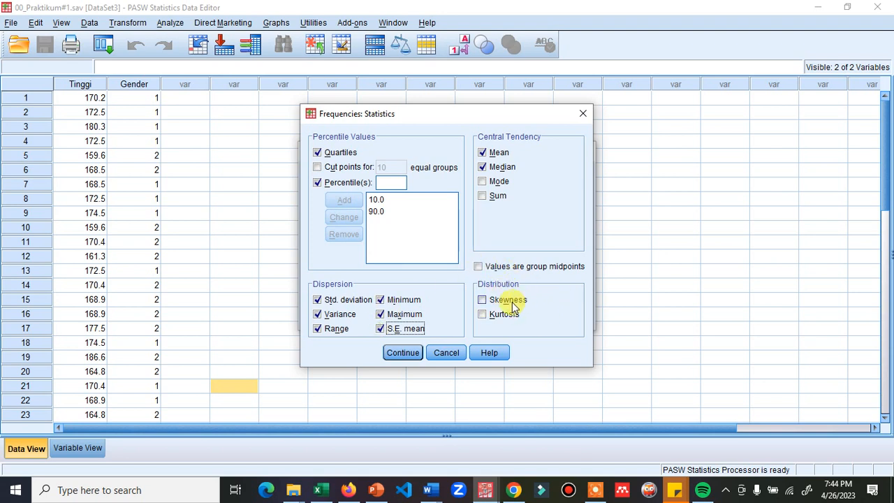
Include skewness and kurtosis as distribution measures and accept the statistics settings
{"action": "left_click", "coordinate": [482, 300]}
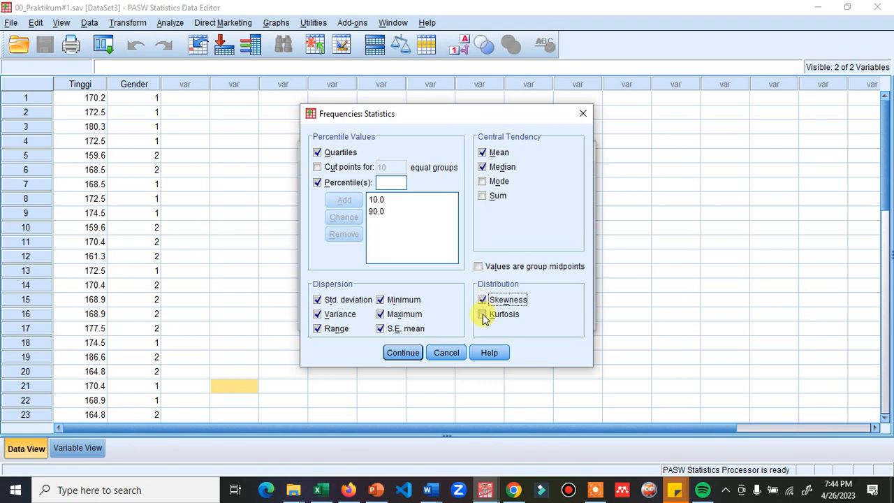
{"action": "left_click", "coordinate": [482, 315]}
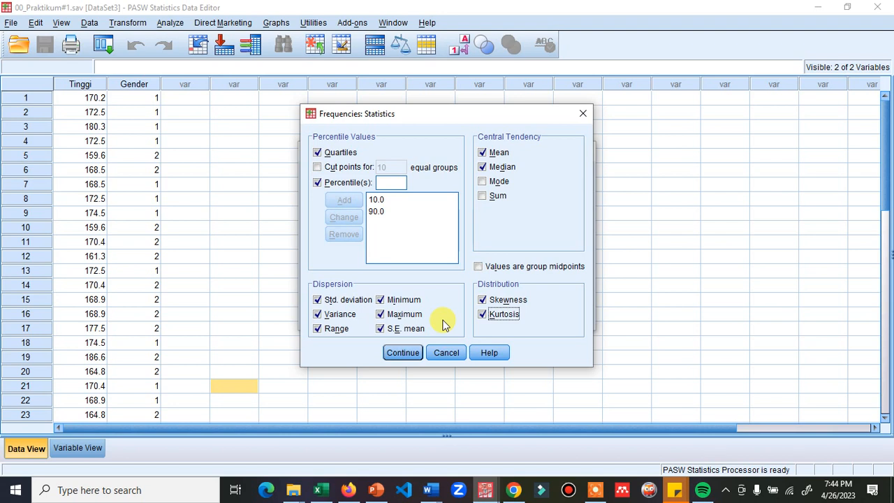
{"action": "left_click", "coordinate": [409, 353]}
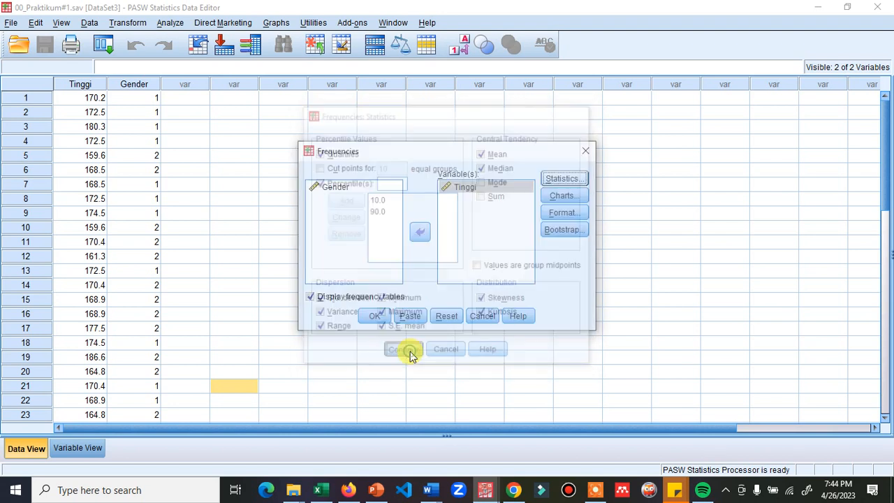
Set the Frequencies chart type to histogram with a normal curve shown on it
{"action": "left_click", "coordinate": [553, 198]}
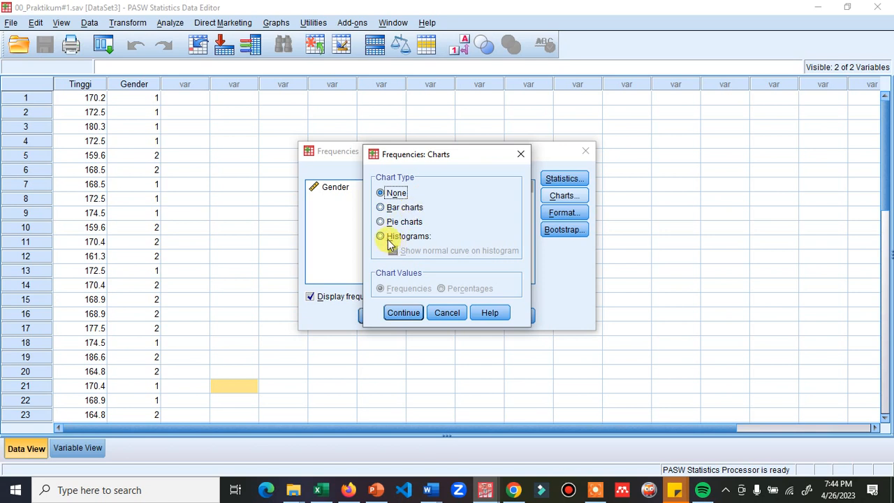
{"action": "left_click", "coordinate": [388, 241]}
{"action": "left_click", "coordinate": [393, 250]}
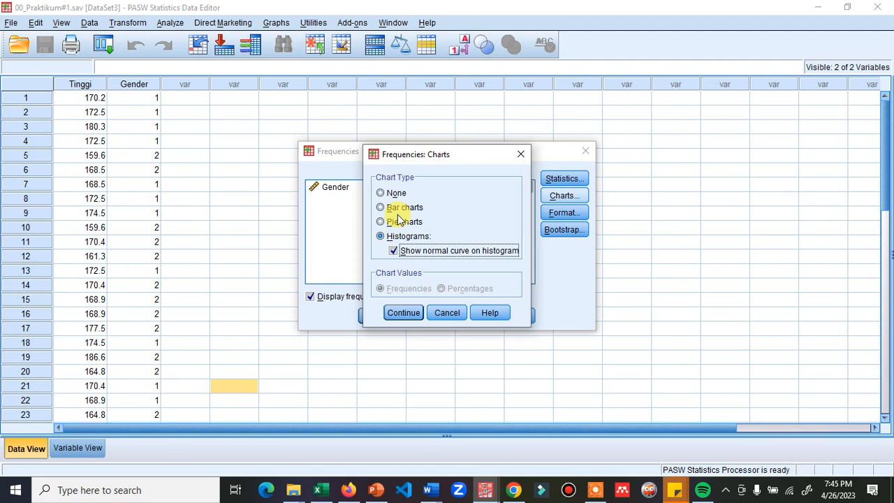
{"action": "left_click", "coordinate": [404, 312]}
Order the frequency table by ascending values, keep Compare variables, and run the Frequencies analysis
{"action": "left_click", "coordinate": [556, 214]}
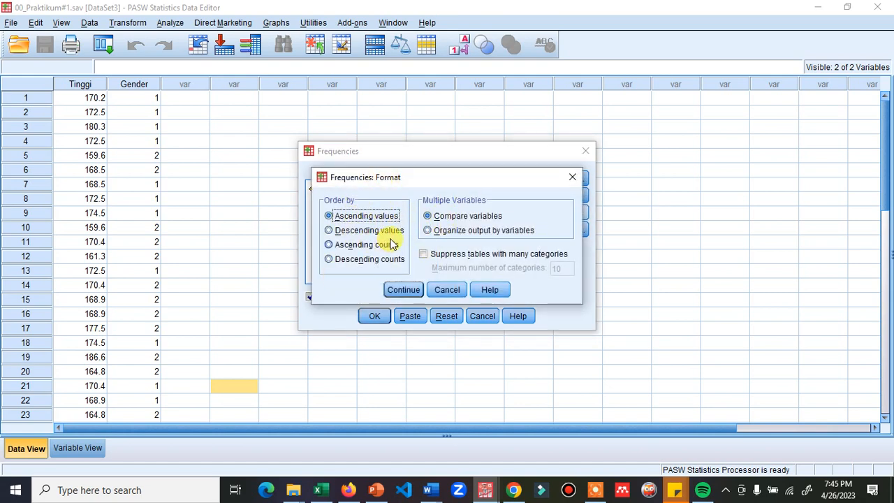
{"action": "left_click", "coordinate": [330, 248]}
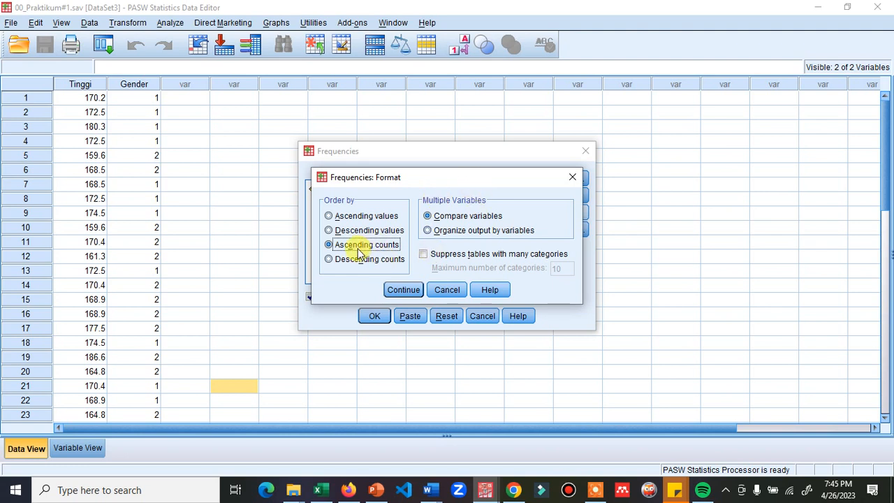
{"action": "left_click", "coordinate": [329, 215]}
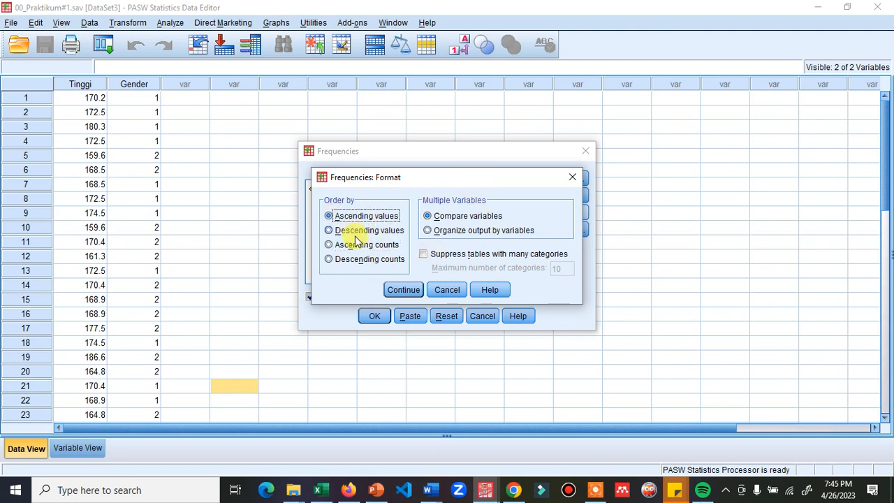
{"action": "left_click", "coordinate": [406, 290]}
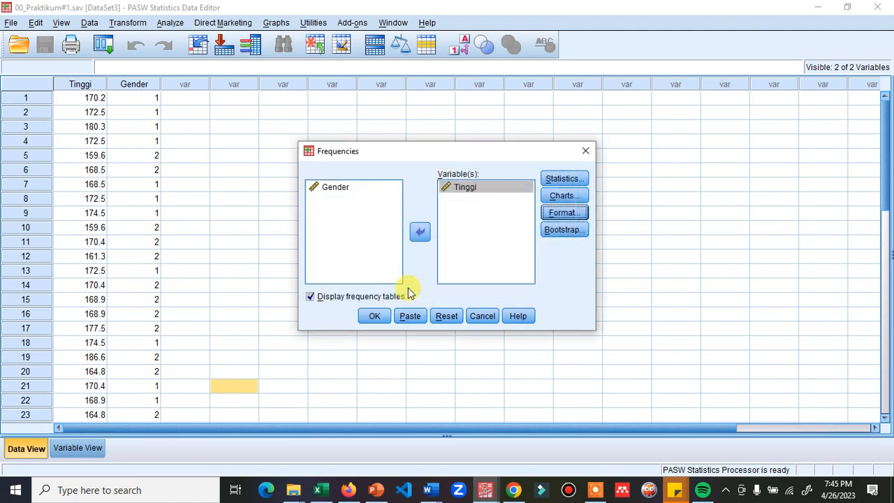
{"action": "left_click", "coordinate": [377, 316]}
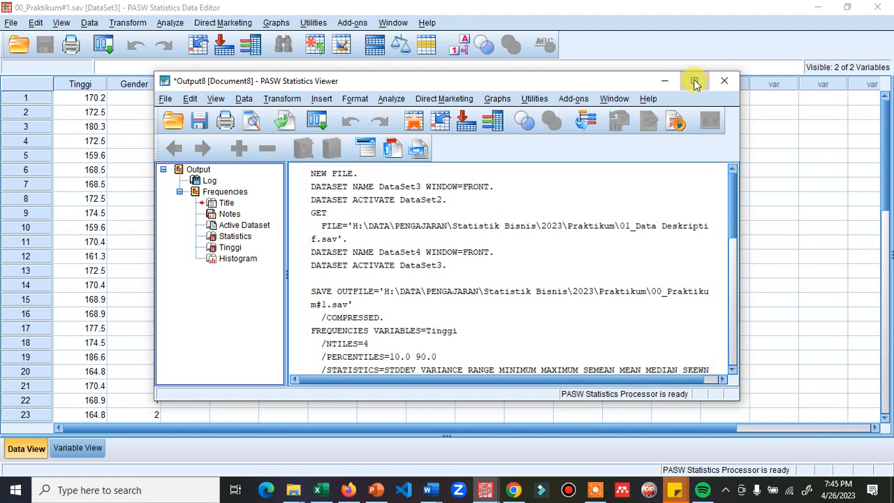
Maximize the output viewer and examine the Tinggi statistics table, frequency table and histogram with normal curve
{"action": "left_click", "coordinate": [695, 82]}
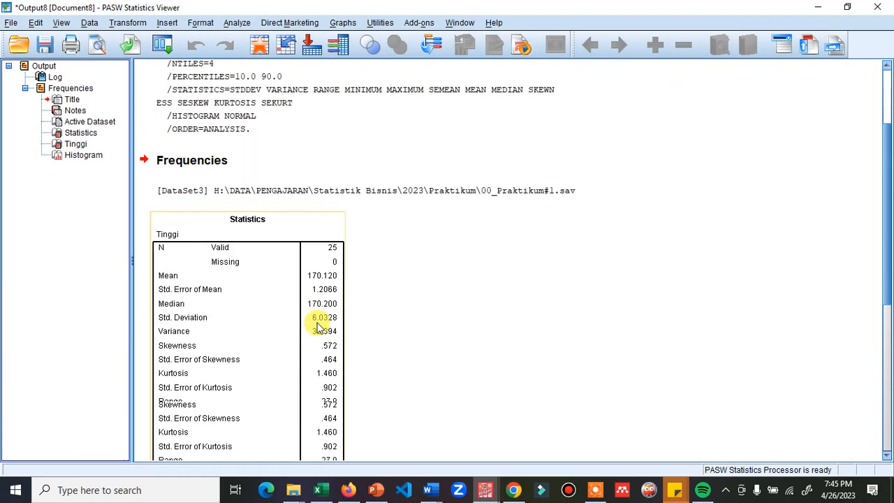
{"action": "left_click", "coordinate": [331, 274]}
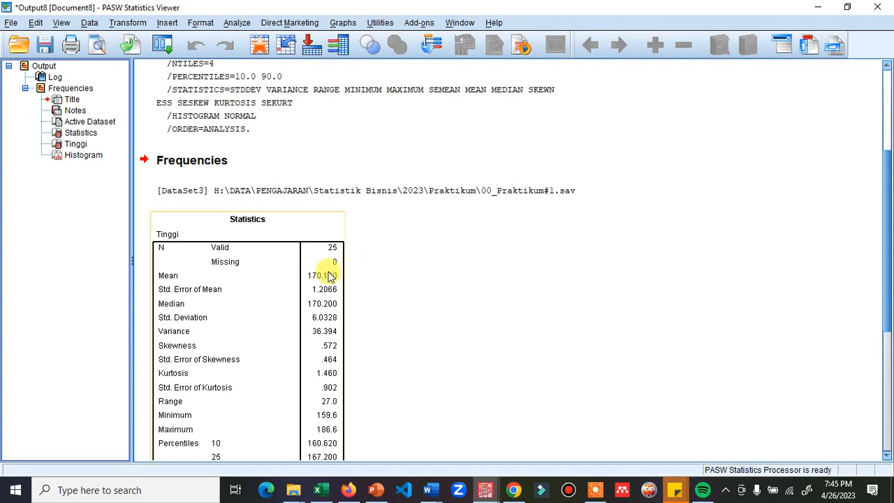
{"action": "scroll", "coordinate": [291, 276], "scroll_direction": "down", "scroll_amount": 2}
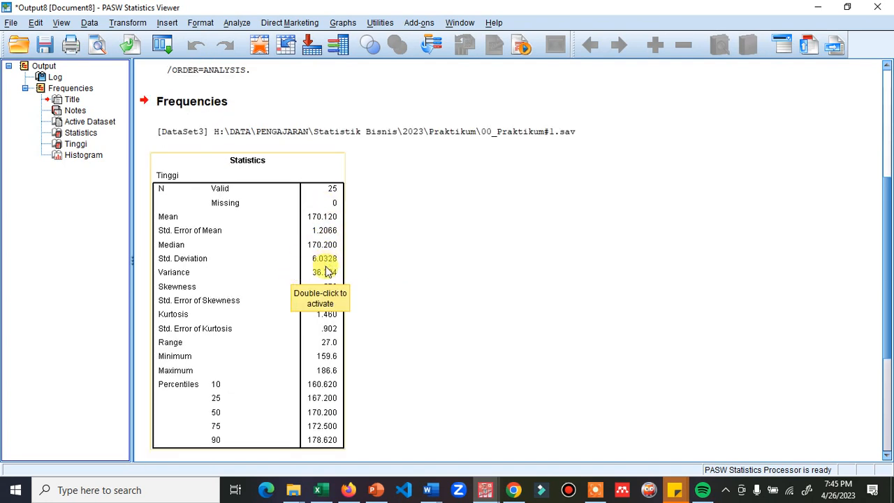
{"action": "scroll", "coordinate": [381, 258], "scroll_direction": "down", "scroll_amount": 7}
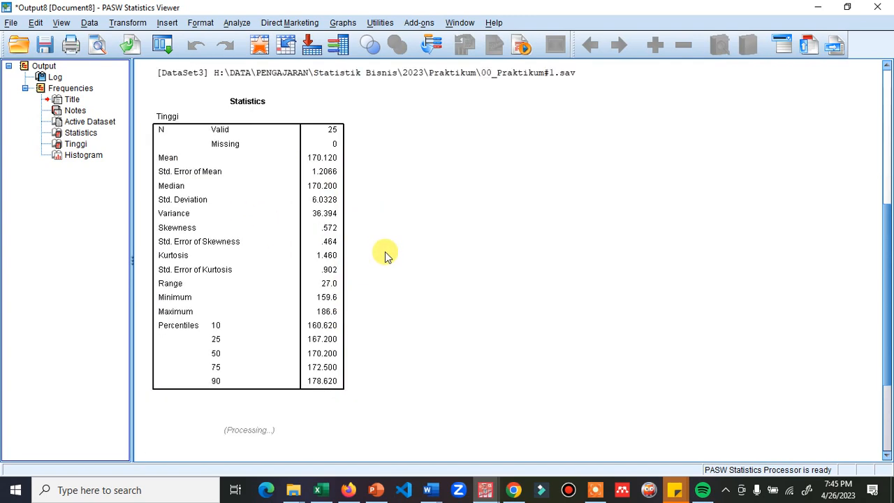
{"action": "scroll", "coordinate": [301, 221], "scroll_direction": "up", "scroll_amount": 8}
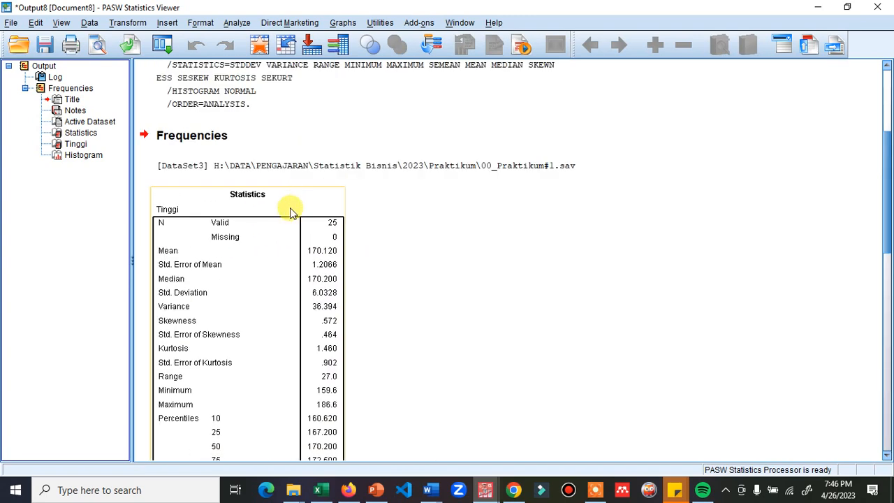
{"action": "scroll", "coordinate": [292, 216], "scroll_direction": "down", "scroll_amount": 15}
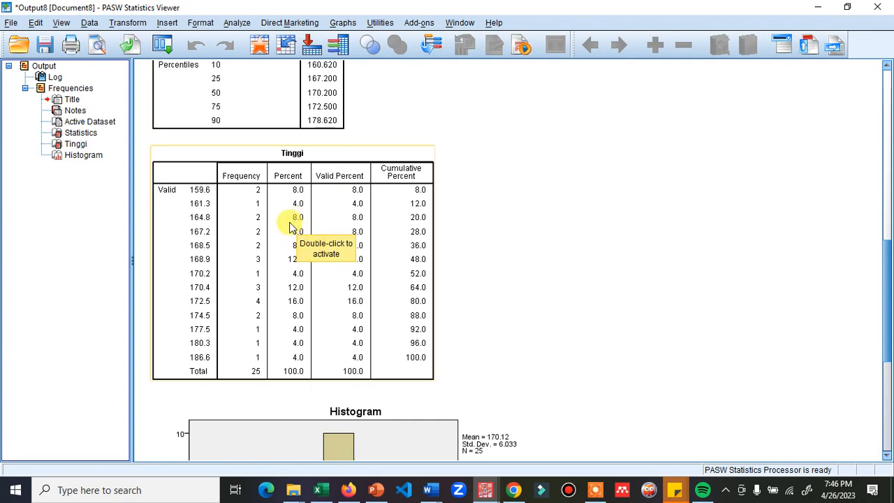
{"action": "scroll", "coordinate": [291, 276], "scroll_direction": "down", "scroll_amount": 6}
{"action": "scroll", "coordinate": [325, 230], "scroll_direction": "down", "scroll_amount": 2}
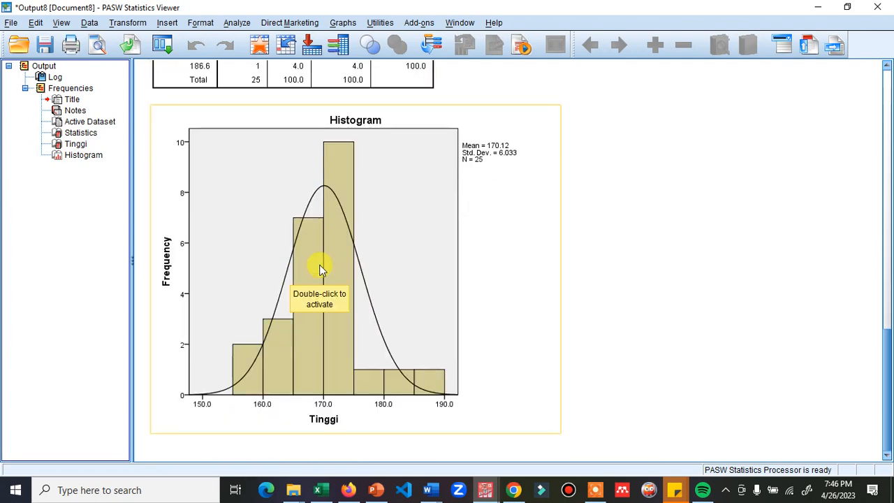
{"action": "scroll", "coordinate": [329, 275], "scroll_direction": "up", "scroll_amount": 12}
{"action": "scroll", "coordinate": [331, 275], "scroll_direction": "up", "scroll_amount": 8}
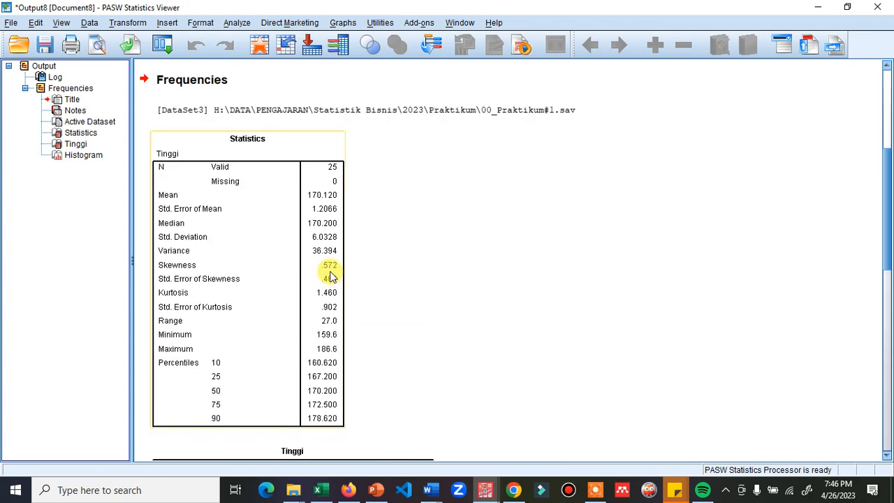
{"action": "scroll", "coordinate": [331, 276], "scroll_direction": "down", "scroll_amount": 10}
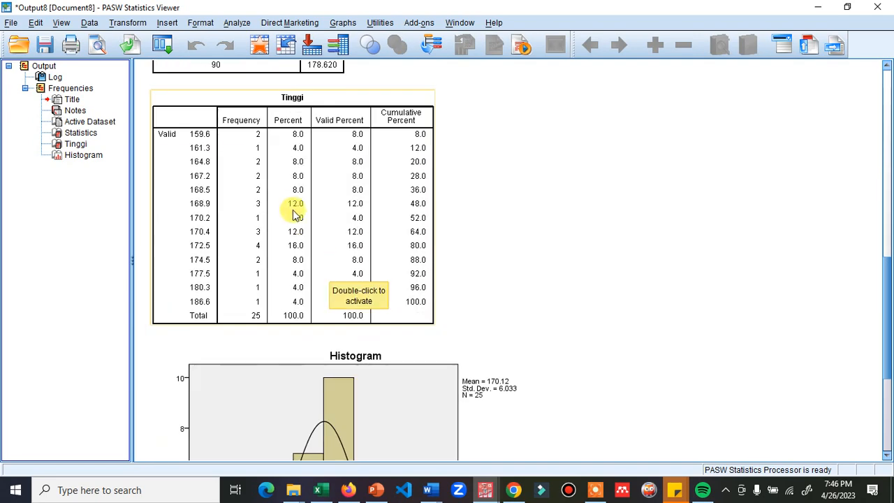
{"action": "scroll", "coordinate": [286, 208], "scroll_direction": "up", "scroll_amount": 2}
{"action": "scroll", "coordinate": [289, 182], "scroll_direction": "up", "scroll_amount": 6}
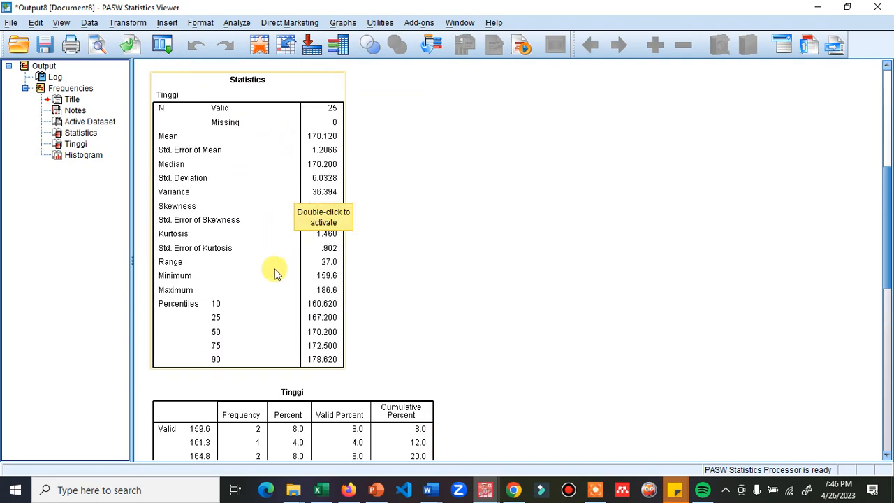
{"action": "scroll", "coordinate": [300, 293], "scroll_direction": "down", "scroll_amount": 2}
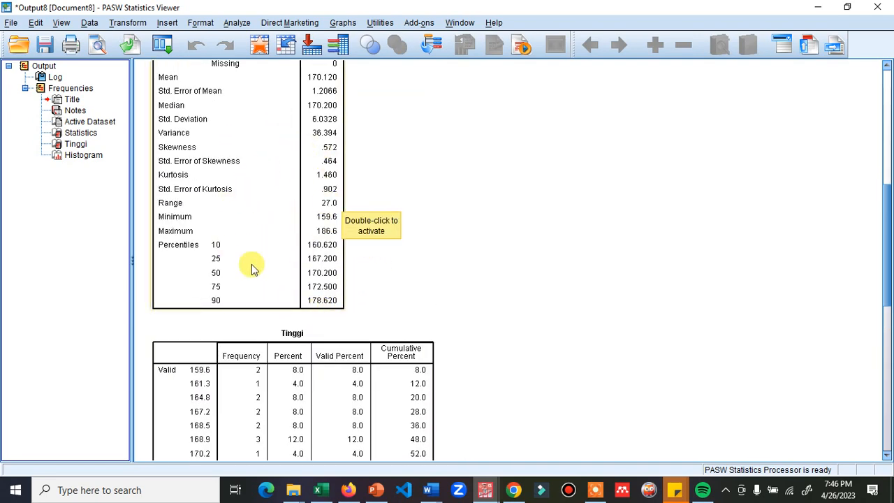
{"action": "scroll", "coordinate": [335, 180], "scroll_direction": "down", "scroll_amount": 6}
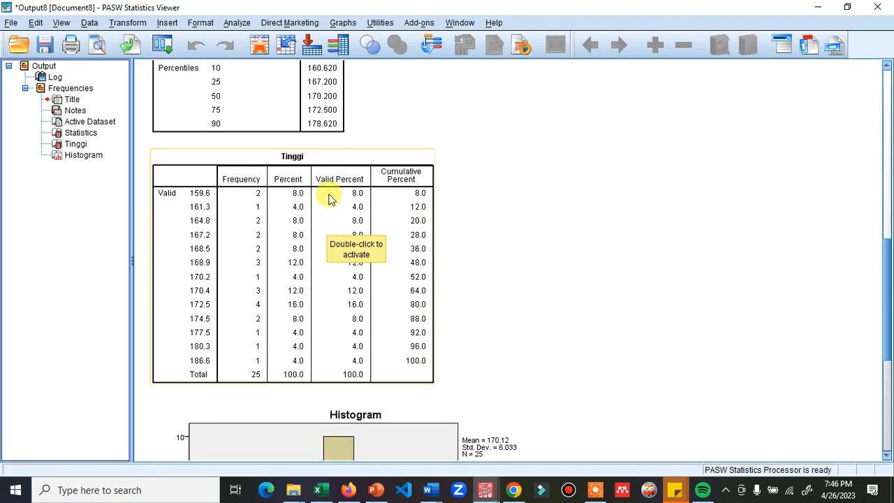
Switch to Word and create a new blank document for the analysis results
{"action": "scroll", "coordinate": [325, 192], "scroll_direction": "down", "scroll_amount": 6}
{"action": "scroll", "coordinate": [325, 250], "scroll_direction": "down", "scroll_amount": 4}
{"action": "scroll", "coordinate": [332, 281], "scroll_direction": "up", "scroll_amount": 16}
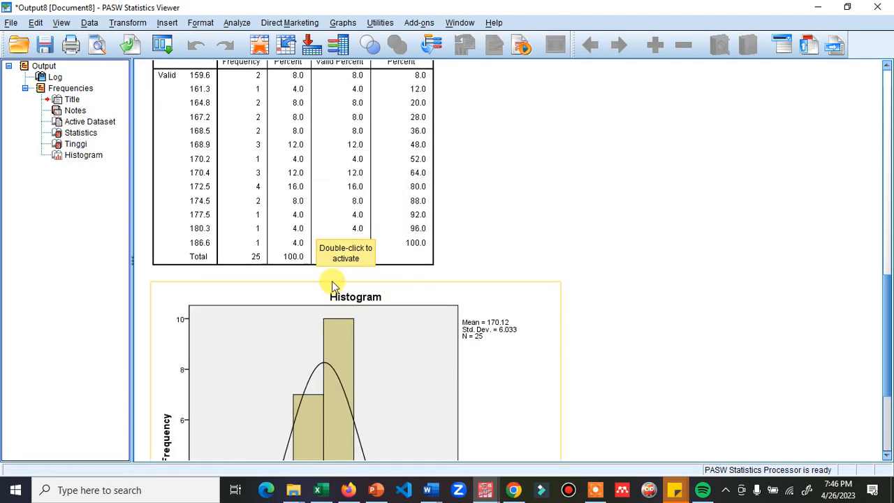
{"action": "mouse_move", "coordinate": [441, 493]}
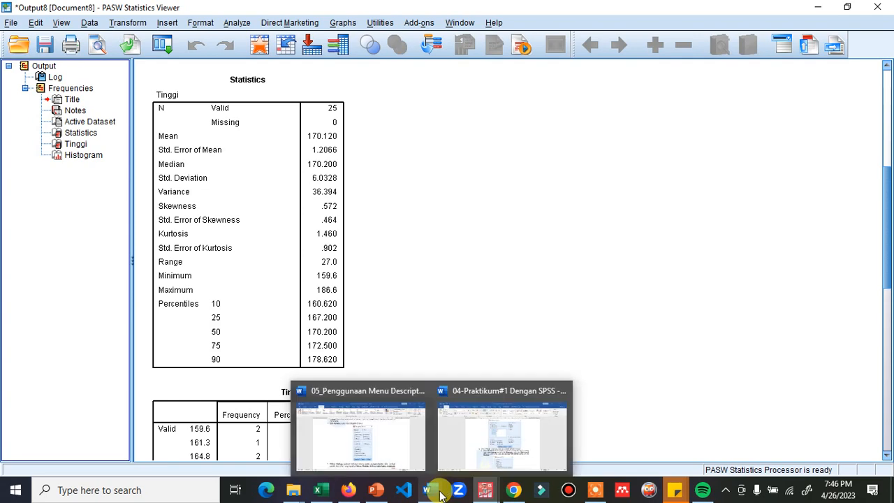
{"action": "left_click", "coordinate": [466, 454]}
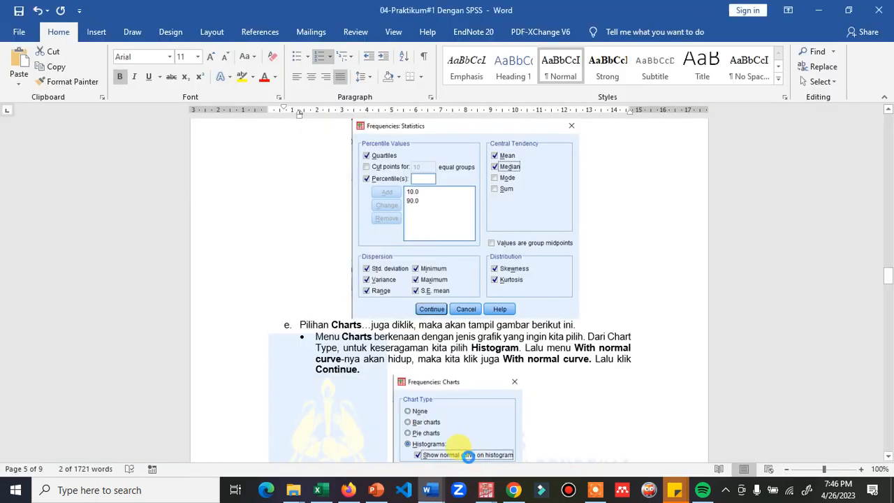
{"action": "key", "text": "ctrl+n"}
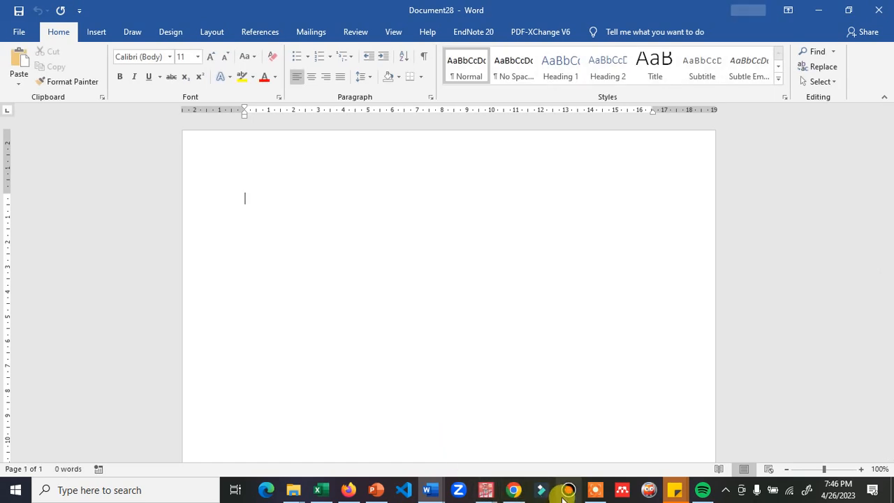
Copy the Tinggi Statistics table from the PASW output viewer and paste it into the blank Word document
{"action": "mouse_move", "coordinate": [484, 490]}
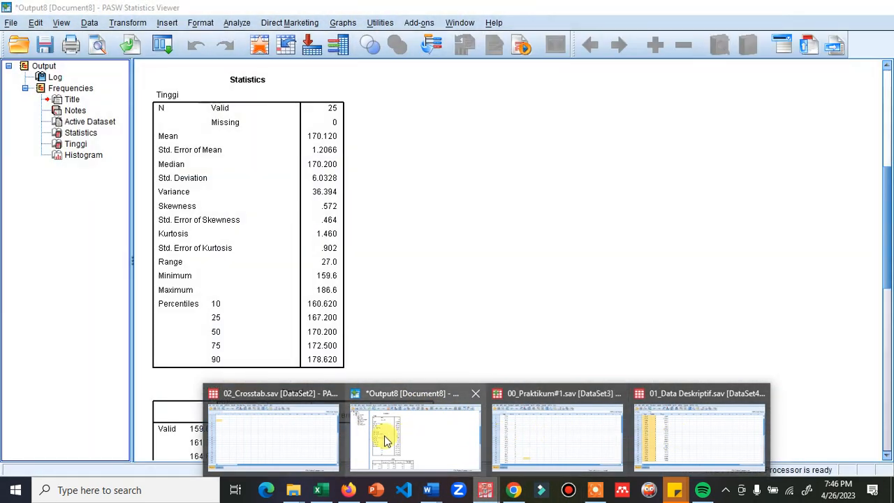
{"action": "left_click", "coordinate": [380, 438]}
{"action": "scroll", "coordinate": [296, 257], "scroll_direction": "up", "scroll_amount": 2}
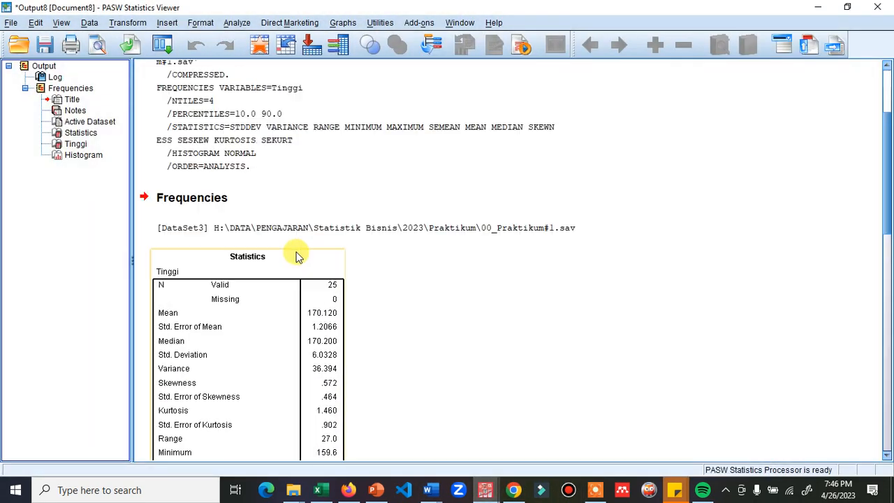
{"action": "scroll", "coordinate": [293, 265], "scroll_direction": "down", "scroll_amount": 5}
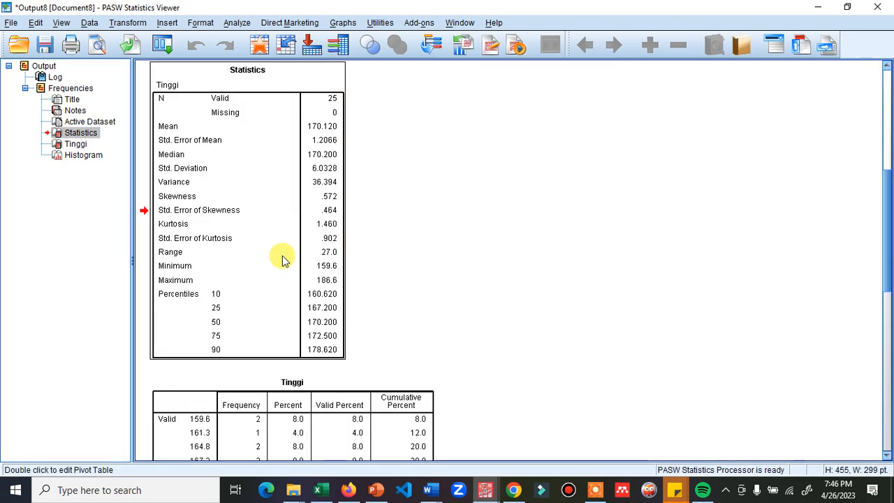
{"action": "right_click", "coordinate": [283, 257]}
{"action": "left_click", "coordinate": [301, 281]}
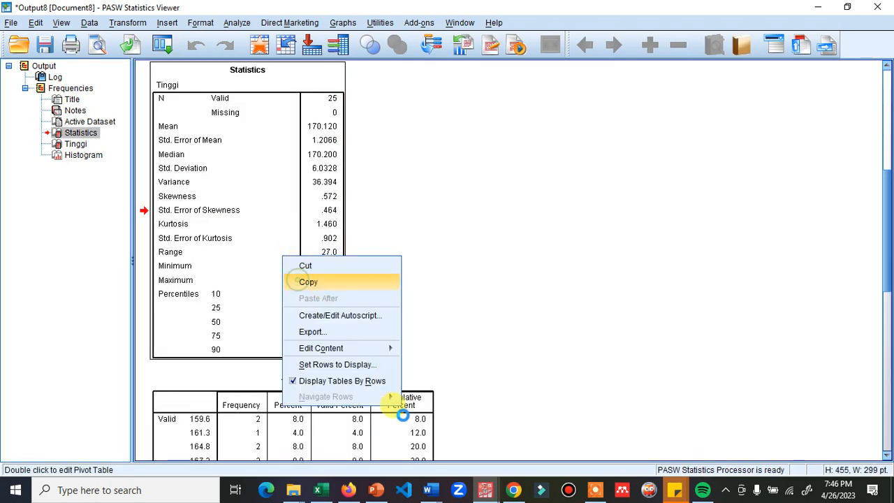
{"action": "mouse_move", "coordinate": [429, 490]}
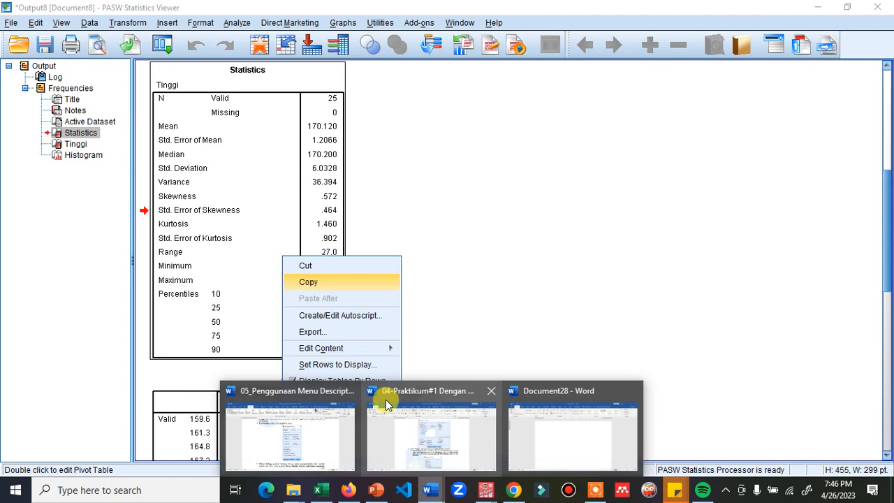
{"action": "left_click", "coordinate": [532, 435]}
{"action": "key", "text": "ctrl+v"}
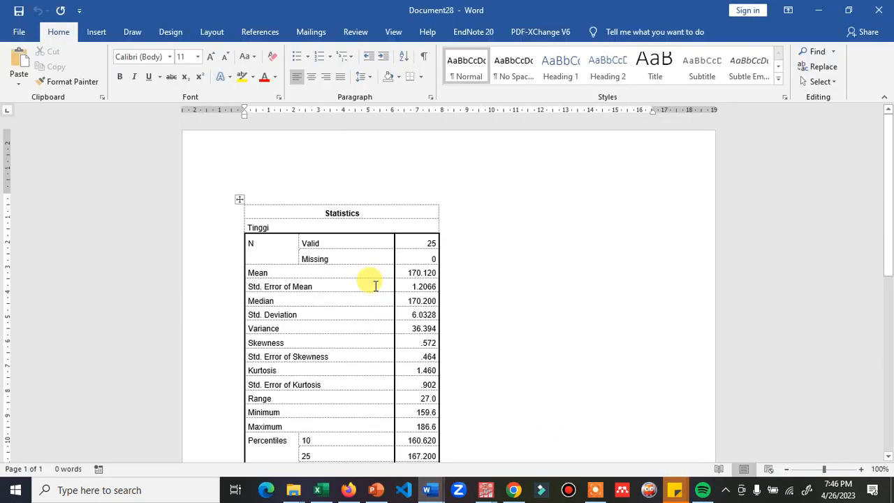
Copy the Tinggi frequency table from the PASW output viewer and paste it below the Statistics table in Word
{"action": "mouse_move", "coordinate": [499, 492]}
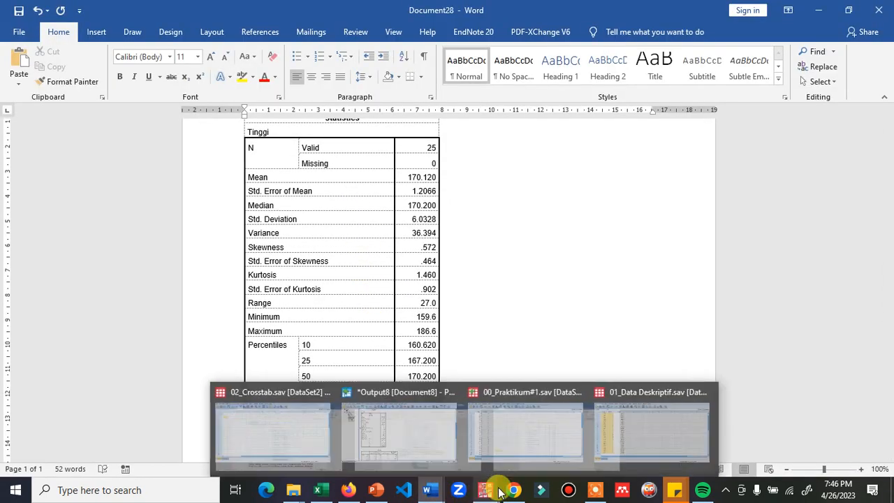
{"action": "left_click", "coordinate": [426, 448]}
{"action": "scroll", "coordinate": [336, 260], "scroll_direction": "down", "scroll_amount": 5}
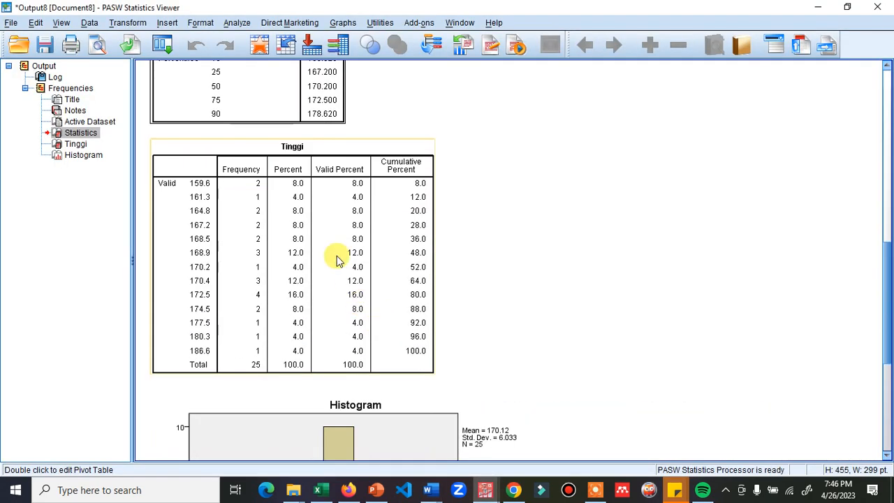
{"action": "left_click", "coordinate": [337, 260]}
{"action": "right_click", "coordinate": [335, 259]}
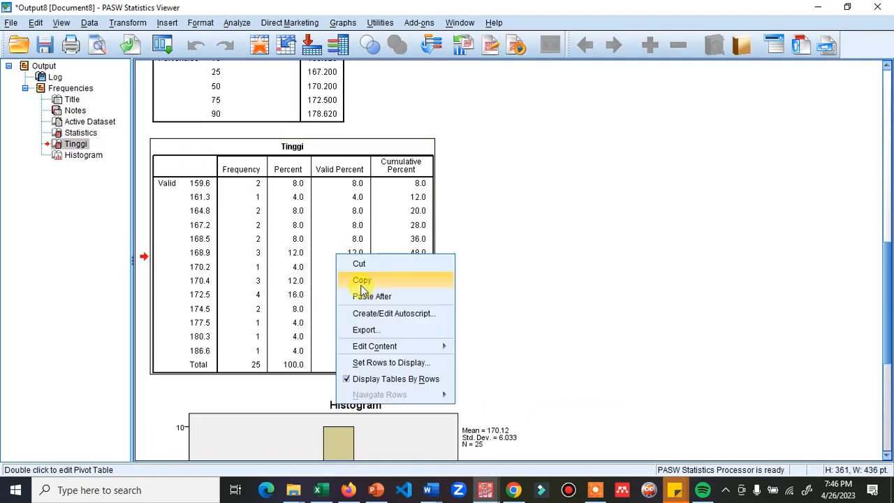
{"action": "mouse_move", "coordinate": [429, 490]}
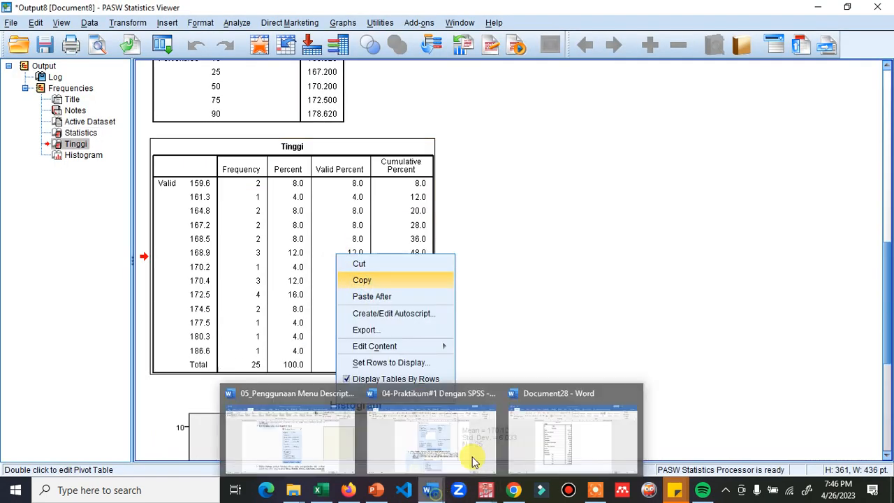
{"action": "left_click", "coordinate": [566, 441]}
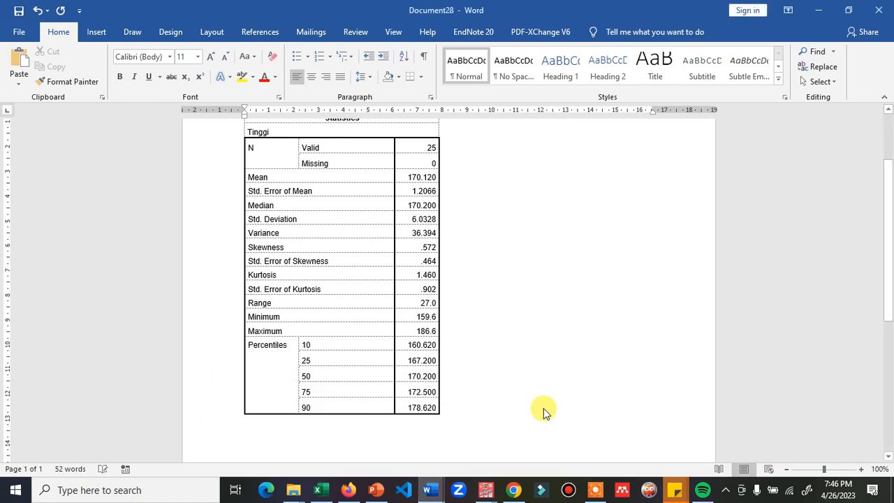
{"action": "key", "text": "ctrl+v"}
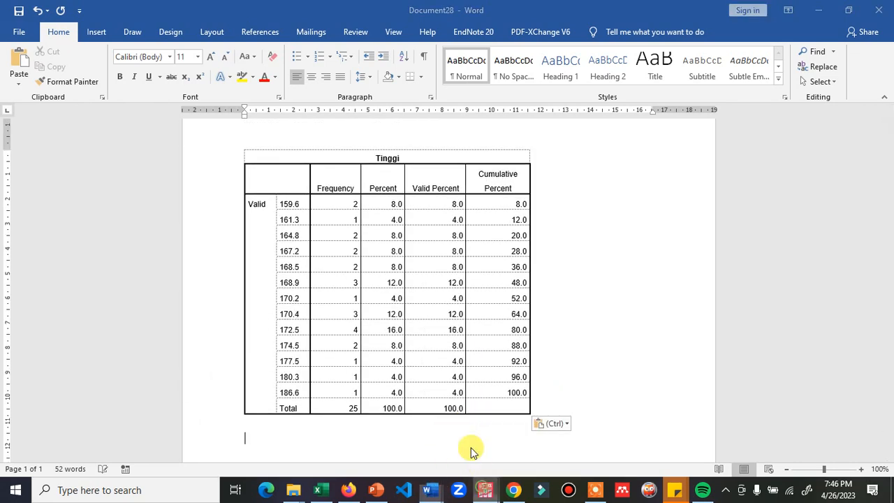
Copy the Tinggi histogram from the PASW output viewer and paste it below the frequency table in Word
{"action": "mouse_move", "coordinate": [484, 489]}
{"action": "left_click", "coordinate": [419, 442]}
{"action": "scroll", "coordinate": [391, 333], "scroll_direction": "down", "scroll_amount": 5}
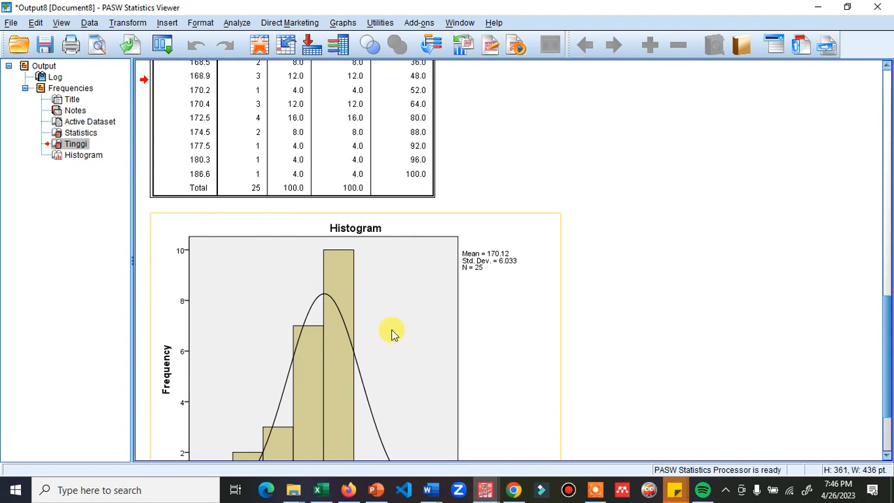
{"action": "scroll", "coordinate": [391, 334], "scroll_direction": "down", "scroll_amount": 3}
{"action": "left_click", "coordinate": [393, 333]}
{"action": "right_click", "coordinate": [393, 333]}
{"action": "left_click", "coordinate": [406, 354]}
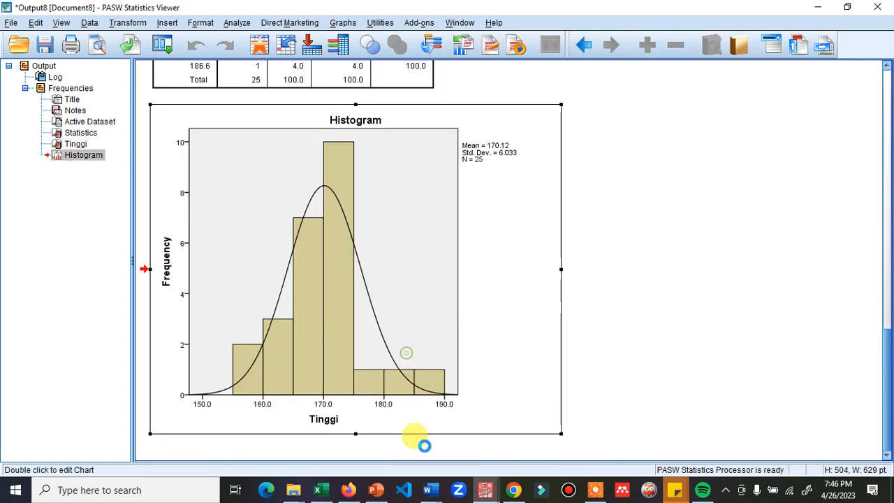
{"action": "mouse_move", "coordinate": [430, 489]}
{"action": "left_click", "coordinate": [580, 440]}
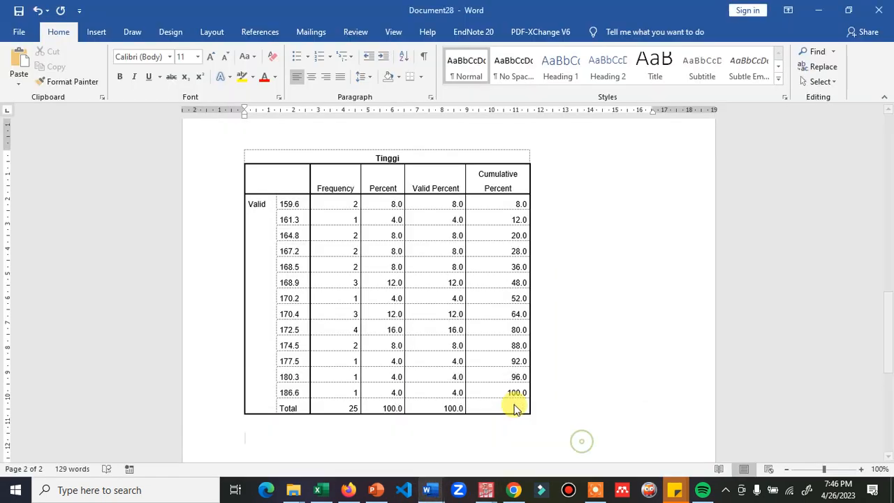
{"action": "scroll", "coordinate": [515, 409], "scroll_direction": "down", "scroll_amount": 2}
{"action": "key", "text": "ctrl+v"}
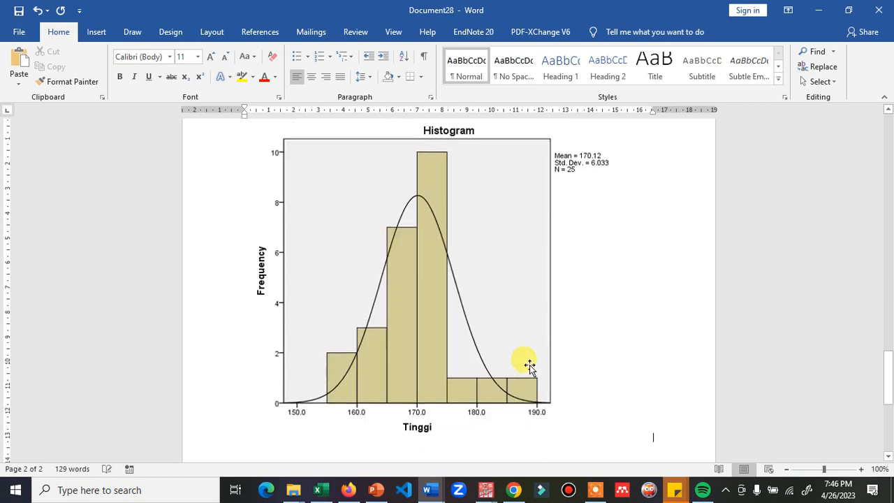
Add the heading "HASIL ANALISA FREKUENSI" above the Statistics table, followed by a blank line
{"action": "scroll", "coordinate": [493, 335], "scroll_direction": "up", "scroll_amount": 10}
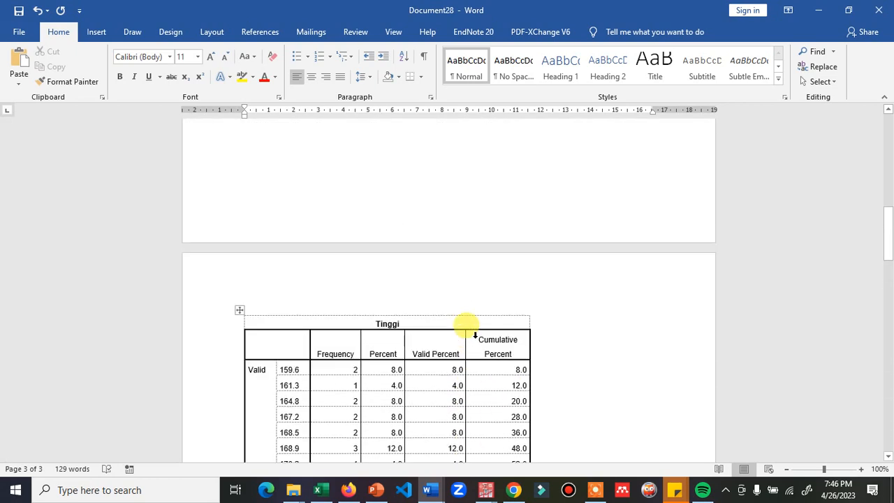
{"action": "scroll", "coordinate": [466, 323], "scroll_direction": "up", "scroll_amount": 10}
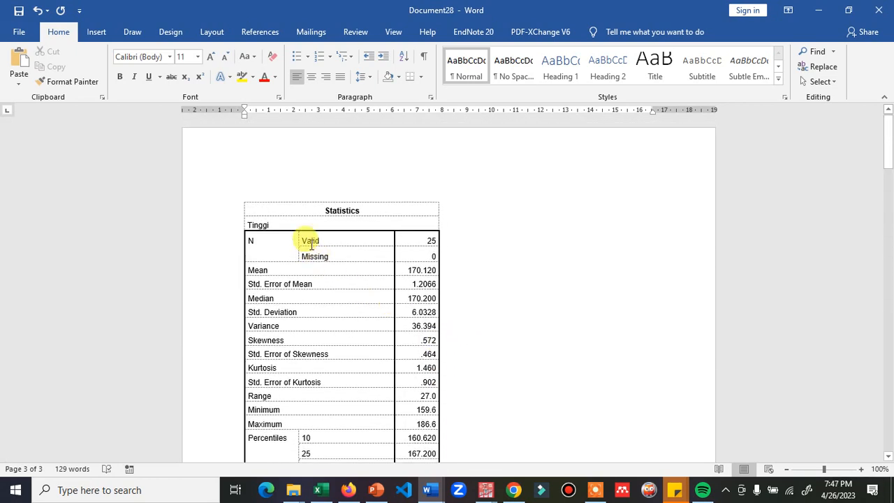
{"action": "left_click", "coordinate": [286, 173]}
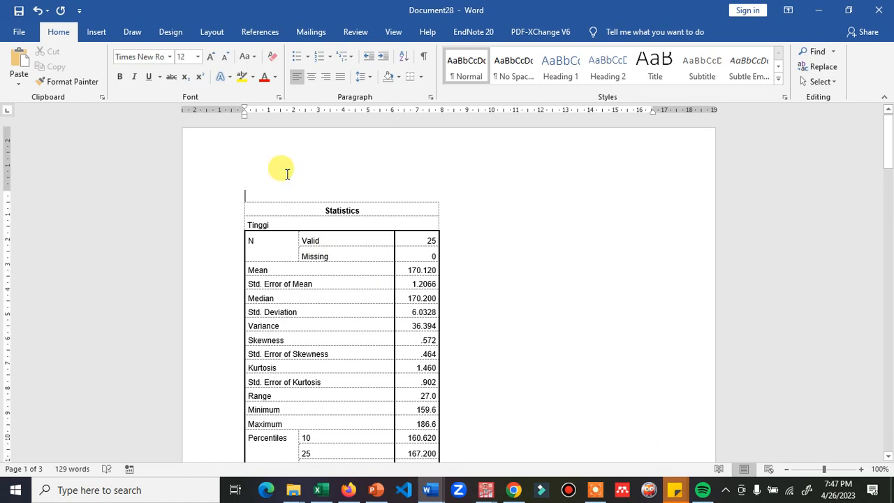
{"action": "type", "text": "HASIL"}
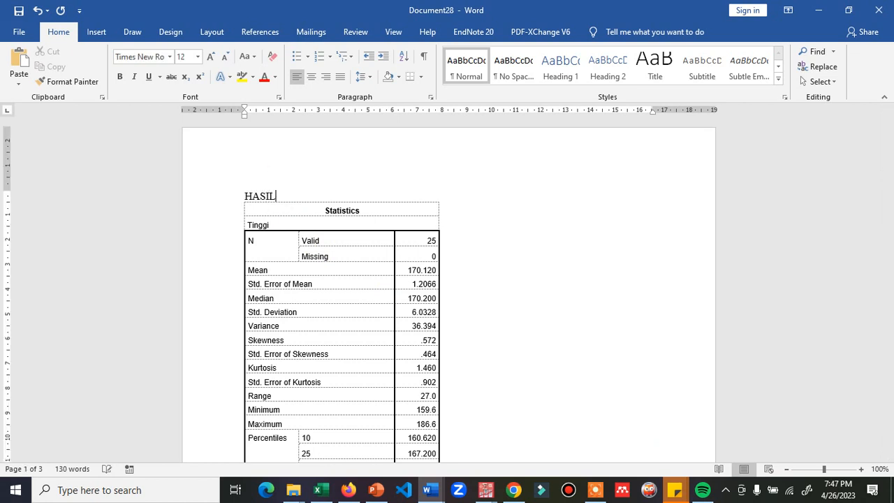
{"action": "type", "text": " ANALISA FREK"}
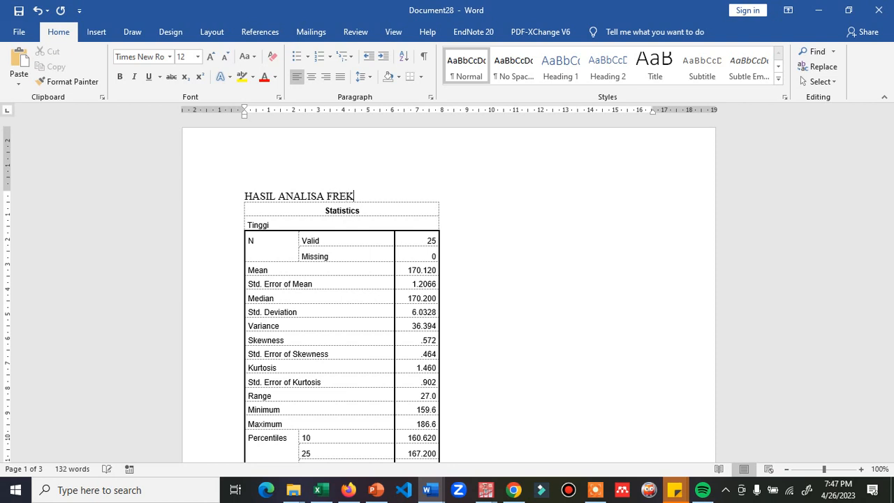
{"action": "type", "text": "UENSI"}
{"action": "key", "text": "Return"}
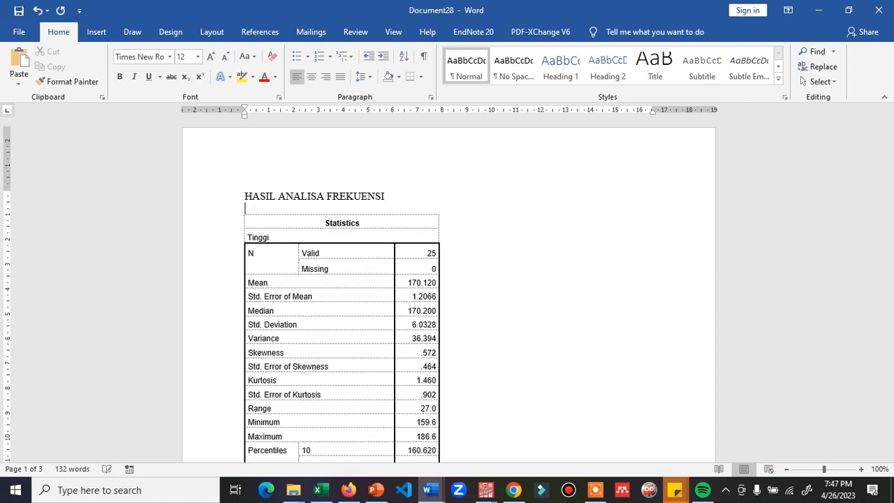
Mark the N rows of the Statistics table in red ink, circling N and the valid count and ticking Valid and Missing
{"action": "scroll", "coordinate": [409, 299], "scroll_direction": "up", "scroll_amount": 2}
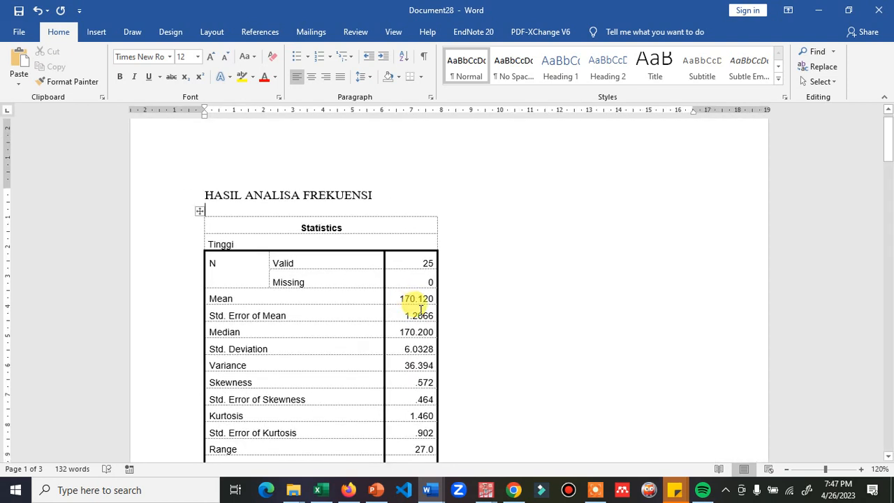
{"action": "scroll", "coordinate": [420, 309], "scroll_direction": "up", "scroll_amount": 1}
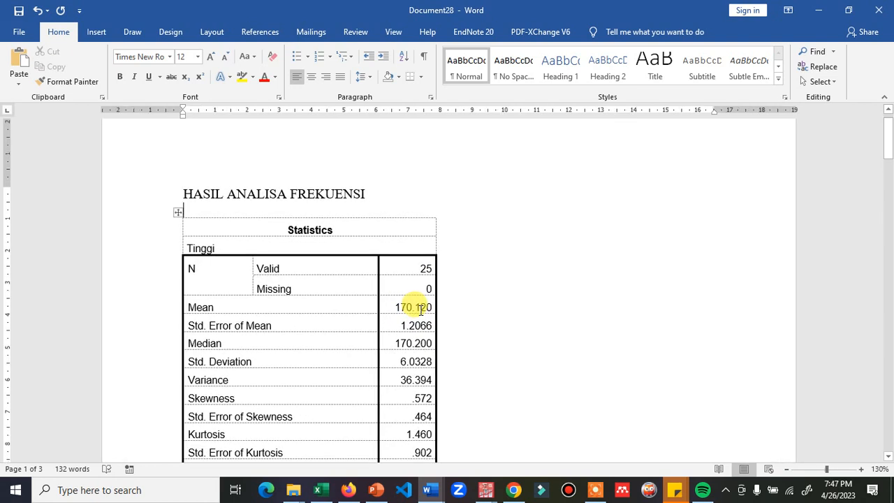
{"action": "left_click", "coordinate": [423, 314]}
{"action": "mouse_move", "coordinate": [185, 263]}
{"action": "left_mouse_down"}
{"action": "mouse_move", "coordinate": [195, 257]}
{"action": "mouse_move", "coordinate": [221, 269]}
{"action": "mouse_move", "coordinate": [177, 262]}
{"action": "left_mouse_up"}
{"action": "scroll", "coordinate": [420, 315], "scroll_direction": "up", "scroll_amount": 1}
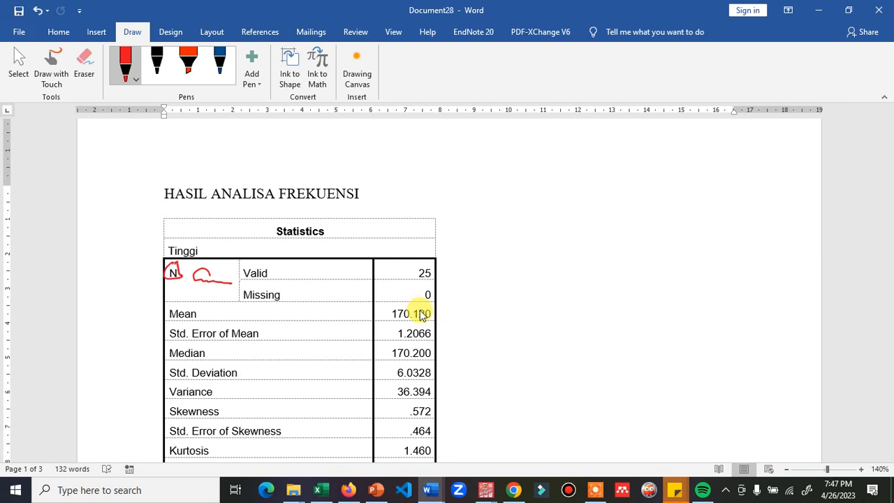
{"action": "mouse_move", "coordinate": [293, 264]}
{"action": "left_mouse_down"}
{"action": "mouse_move", "coordinate": [314, 263]}
{"action": "mouse_move", "coordinate": [325, 289]}
{"action": "left_mouse_up"}
{"action": "mouse_move", "coordinate": [425, 263]}
{"action": "left_mouse_down"}
{"action": "mouse_move", "coordinate": [414, 284]}
{"action": "mouse_move", "coordinate": [434, 266]}
{"action": "left_mouse_up"}
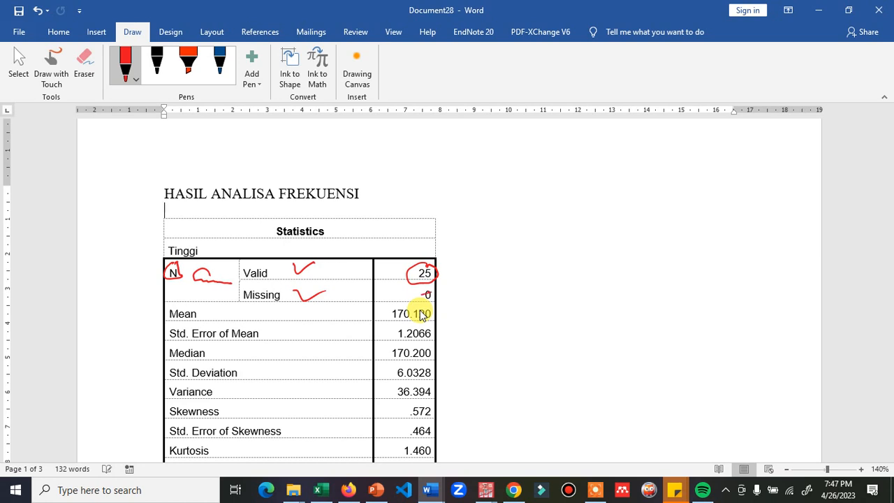
Handwrite 24 and 1 beside the Valid and Missing counts, and circle the mean, standard error and median values in red ink
{"action": "mouse_move", "coordinate": [443, 288]}
{"action": "left_mouse_down"}
{"action": "mouse_move", "coordinate": [449, 302]}
{"action": "mouse_move", "coordinate": [457, 278]}
{"action": "left_mouse_up"}
{"action": "left_click_drag", "start_coordinate": [457, 274], "coordinate": [455, 283]}
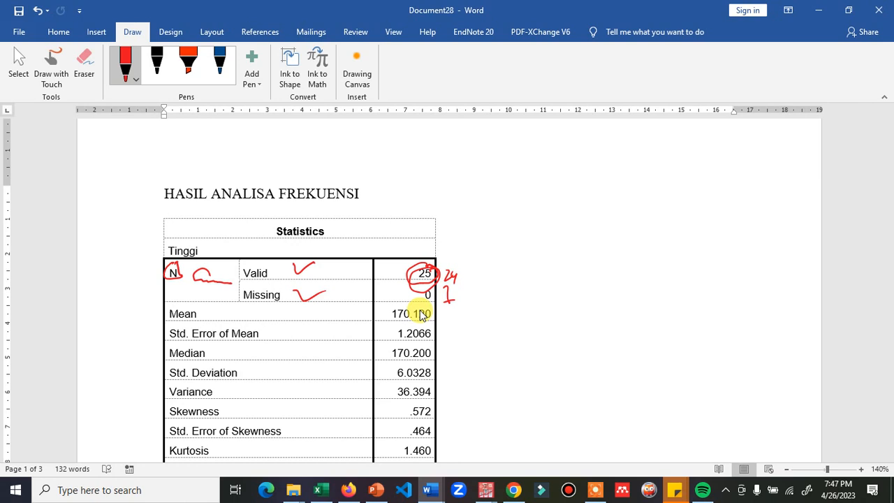
{"action": "left_click_drag", "start_coordinate": [434, 315], "coordinate": [467, 305]}
{"action": "mouse_move", "coordinate": [426, 323]}
{"action": "left_mouse_down"}
{"action": "mouse_move", "coordinate": [399, 331]}
{"action": "mouse_move", "coordinate": [423, 342]}
{"action": "left_mouse_up"}
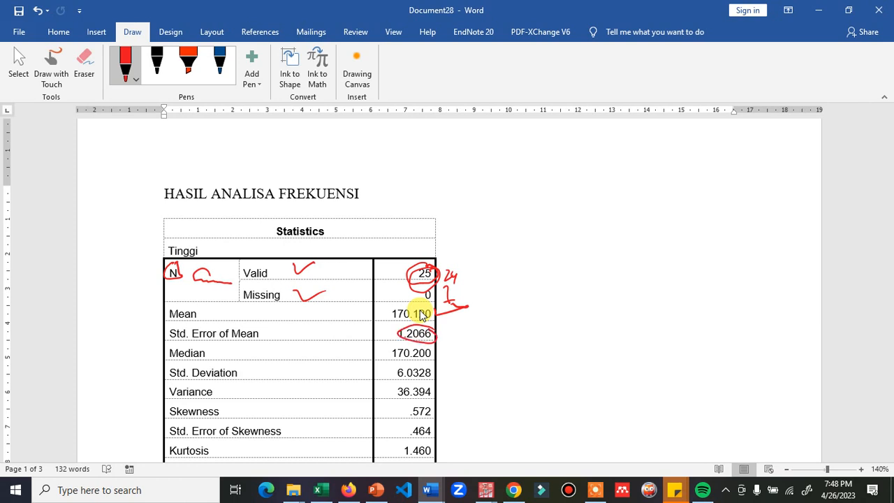
{"action": "mouse_move", "coordinate": [390, 343]}
{"action": "left_mouse_down"}
{"action": "mouse_move", "coordinate": [412, 363]}
{"action": "mouse_move", "coordinate": [437, 355]}
{"action": "mouse_move", "coordinate": [409, 342]}
{"action": "left_mouse_up"}
{"action": "mouse_move", "coordinate": [418, 306]}
{"action": "left_mouse_down"}
{"action": "mouse_move", "coordinate": [388, 314]}
{"action": "mouse_move", "coordinate": [433, 319]}
{"action": "mouse_move", "coordinate": [429, 308]}
{"action": "left_mouse_up"}
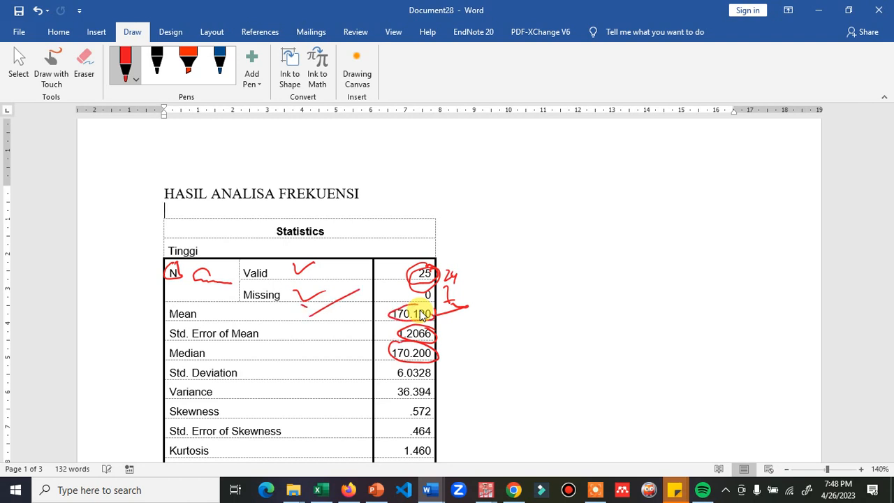
Undo the stray red pen strokes beside the table heading and the extra ones over the Valid and Missing counts
{"action": "mouse_move", "coordinate": [431, 245]}
{"action": "left_mouse_down"}
{"action": "mouse_move", "coordinate": [440, 260]}
{"action": "mouse_move", "coordinate": [454, 225]}
{"action": "mouse_move", "coordinate": [455, 233]}
{"action": "left_mouse_up"}
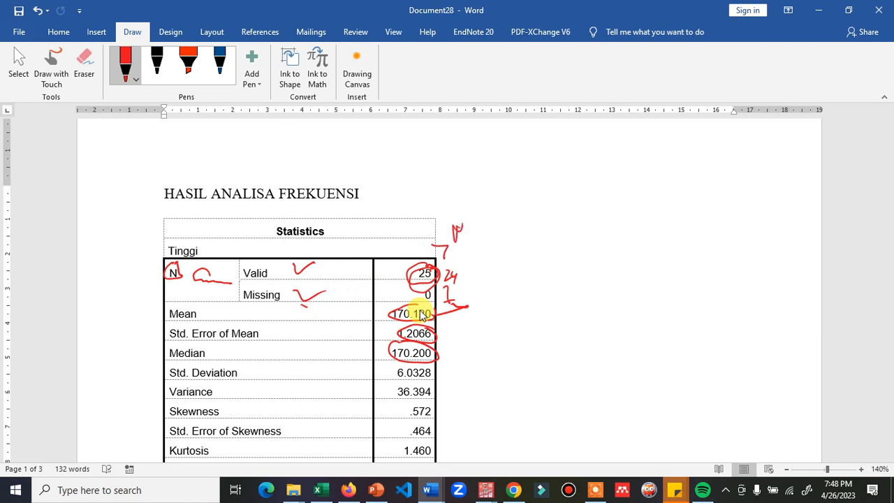
{"action": "key", "text": "ctrl+z"}
{"action": "key", "text": "ctrl+z"}
{"action": "key", "text": "ctrl+z"}
{"action": "key", "text": "ctrl+z"}
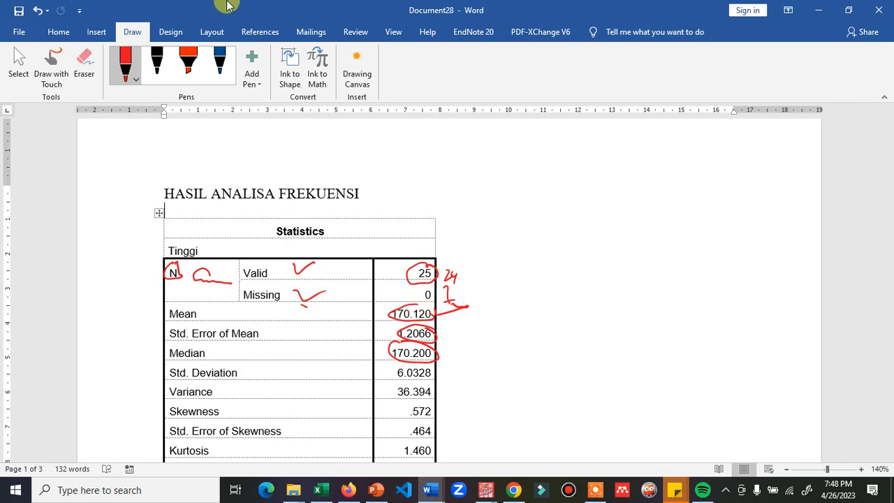
{"action": "mouse_move", "coordinate": [231, 304]}
{"action": "left_mouse_down"}
{"action": "mouse_move", "coordinate": [233, 318]}
{"action": "mouse_move", "coordinate": [262, 312]}
{"action": "left_mouse_up"}
{"action": "left_click_drag", "start_coordinate": [259, 301], "coordinate": [290, 306]}
{"action": "left_click_drag", "start_coordinate": [302, 302], "coordinate": [319, 325]}
{"action": "left_click_drag", "start_coordinate": [315, 312], "coordinate": [345, 310]}
{"action": "left_click_drag", "start_coordinate": [346, 304], "coordinate": [363, 320]}
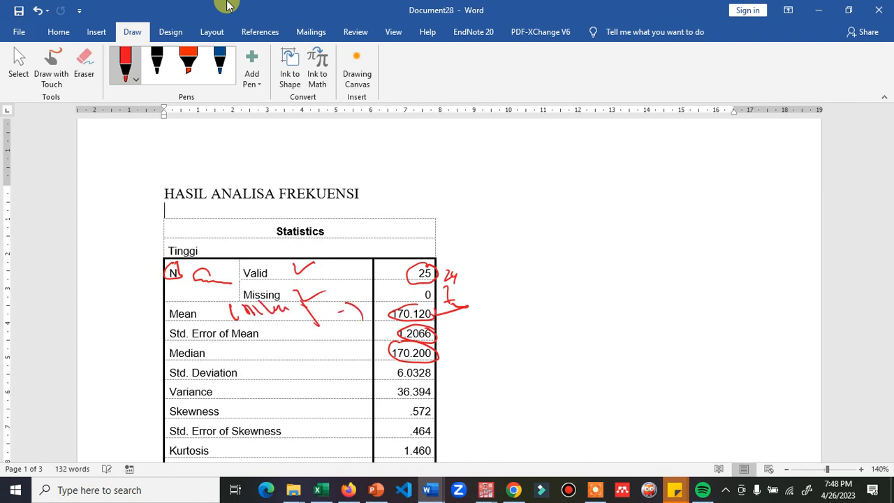
{"action": "key", "text": "ctrl+z"}
{"action": "key", "text": "ctrl+z"}
{"action": "key", "text": "ctrl+z"}
{"action": "key", "text": "ctrl+z"}
{"action": "key", "text": "ctrl+z"}
{"action": "key", "text": "ctrl+z"}
{"action": "key", "text": "ctrl+z"}
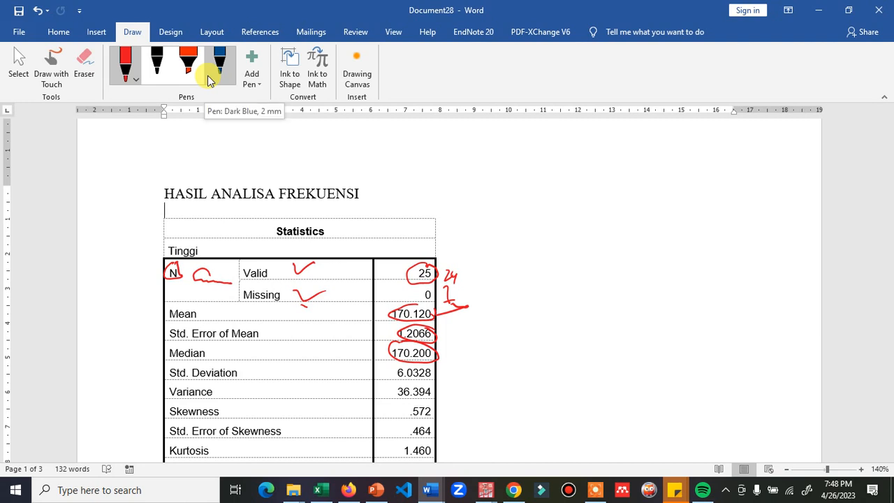
Tick the Variance row, circle the Skewness value, and sketch a bell curve with a baseline beside the table in red ink
{"action": "scroll", "coordinate": [207, 79], "scroll_direction": "down", "scroll_amount": 1}
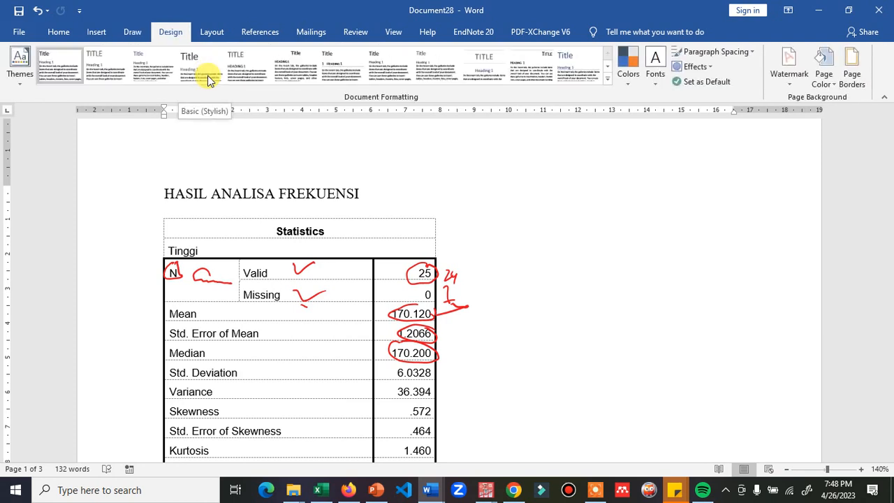
{"action": "left_click_drag", "start_coordinate": [255, 396], "coordinate": [277, 386]}
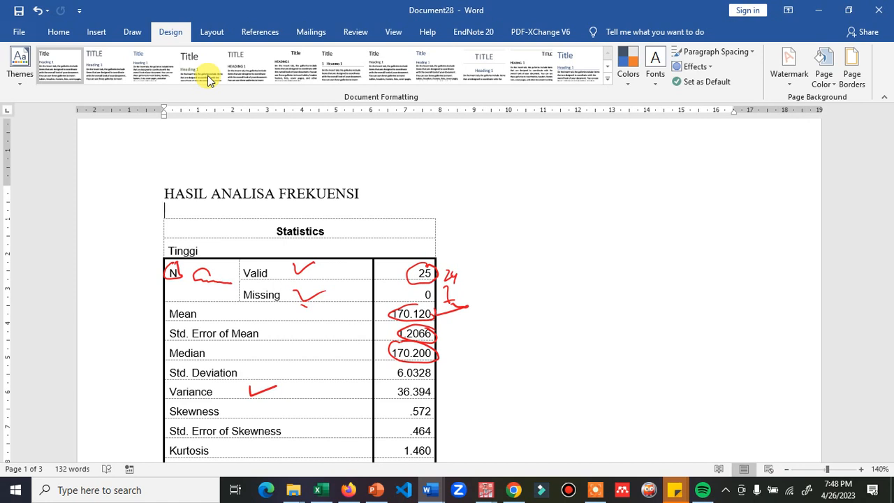
{"action": "mouse_move", "coordinate": [424, 397]}
{"action": "left_mouse_down"}
{"action": "mouse_move", "coordinate": [400, 416]}
{"action": "mouse_move", "coordinate": [429, 422]}
{"action": "mouse_move", "coordinate": [437, 403]}
{"action": "left_mouse_up"}
{"action": "mouse_move", "coordinate": [477, 381]}
{"action": "left_mouse_down"}
{"action": "mouse_move", "coordinate": [582, 307]}
{"action": "mouse_move", "coordinate": [636, 367]}
{"action": "left_mouse_up"}
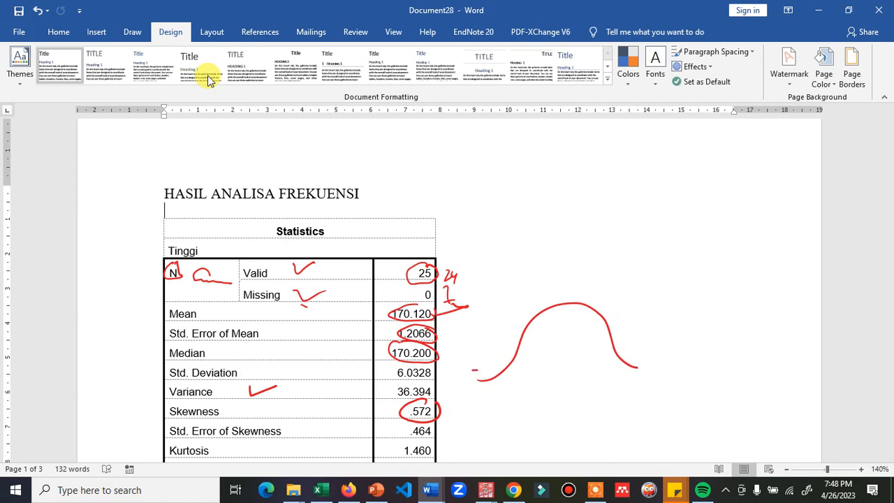
{"action": "left_click_drag", "start_coordinate": [472, 371], "coordinate": [631, 375]}
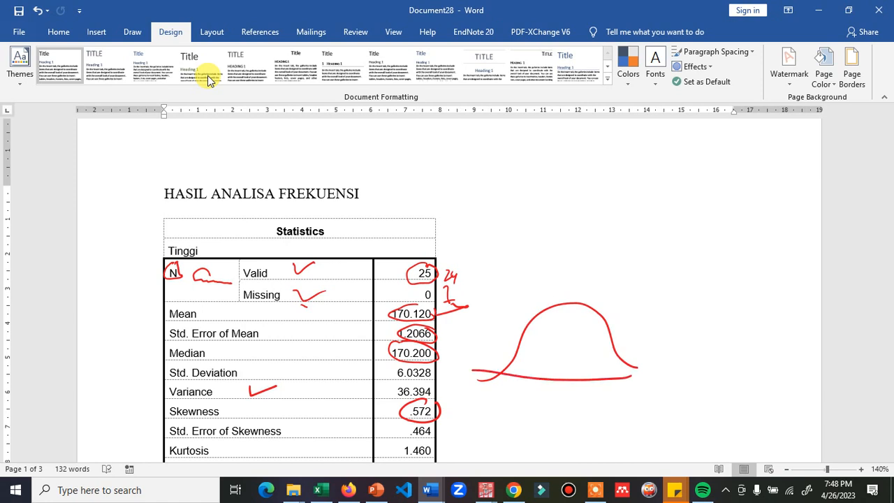
Examine the Tinggi histogram and its normal curve at the end of the document, and return to the Statistics table
{"action": "scroll", "coordinate": [207, 80], "scroll_direction": "down", "scroll_amount": 8}
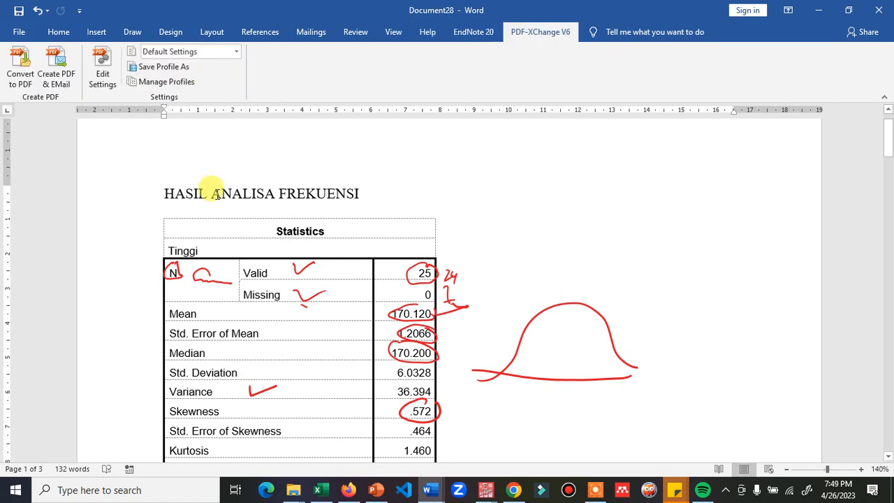
{"action": "scroll", "coordinate": [548, 237], "scroll_direction": "down", "scroll_amount": 10}
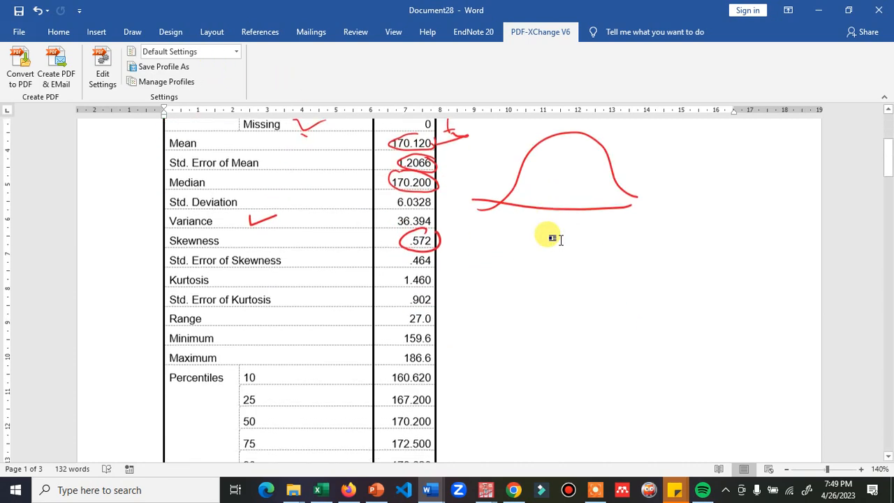
{"action": "scroll", "coordinate": [559, 238], "scroll_direction": "down", "scroll_amount": 15}
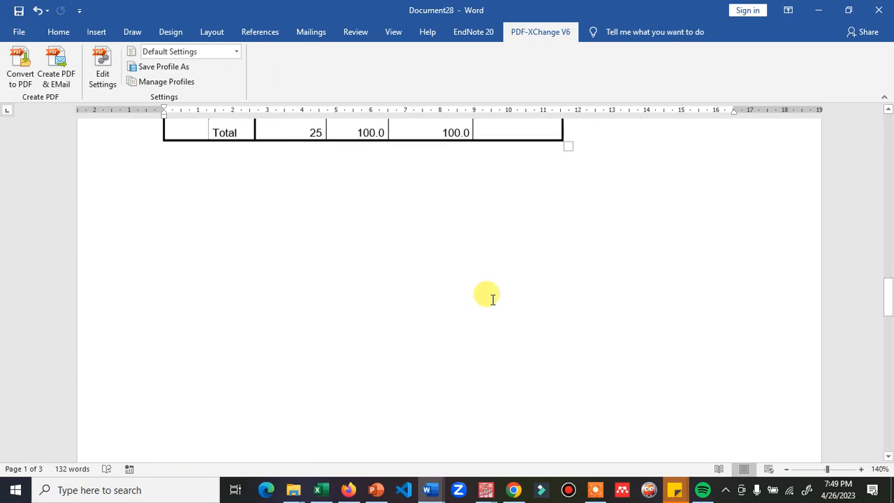
{"action": "scroll", "coordinate": [471, 315], "scroll_direction": "down", "scroll_amount": 8}
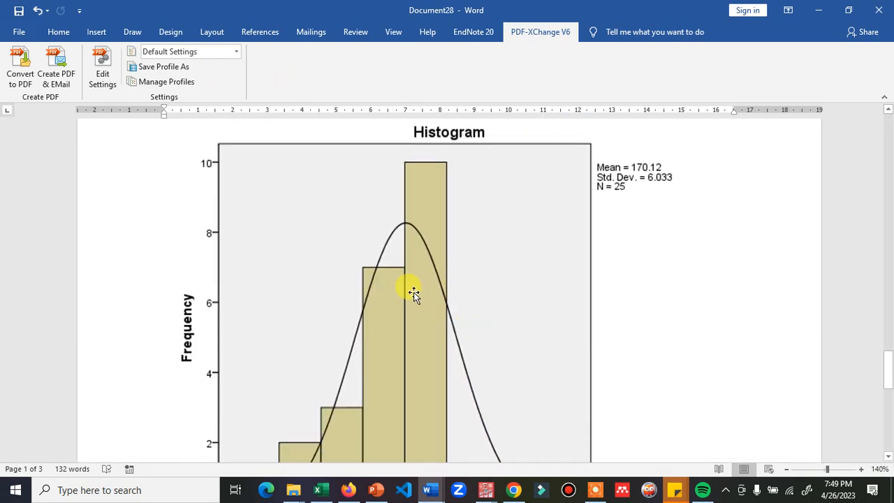
{"action": "scroll", "coordinate": [293, 297], "scroll_direction": "down", "scroll_amount": 5}
{"action": "scroll", "coordinate": [384, 95], "scroll_direction": "up", "scroll_amount": 1}
{"action": "scroll", "coordinate": [333, 243], "scroll_direction": "up", "scroll_amount": 1}
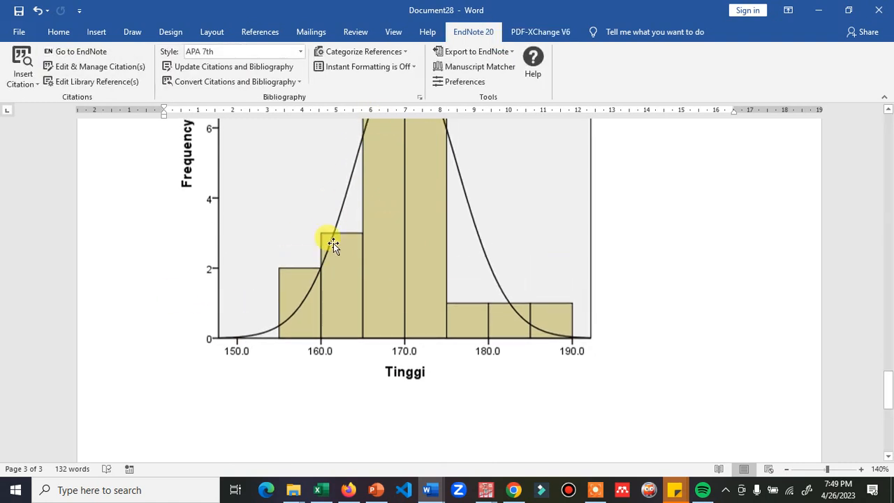
{"action": "scroll", "coordinate": [366, 134], "scroll_direction": "up", "scroll_amount": 3}
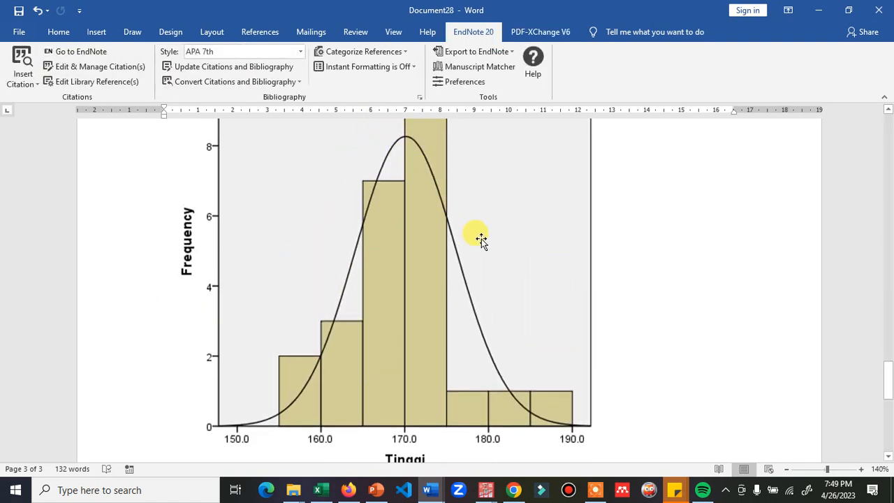
{"action": "scroll", "coordinate": [465, 225], "scroll_direction": "up", "scroll_amount": 10}
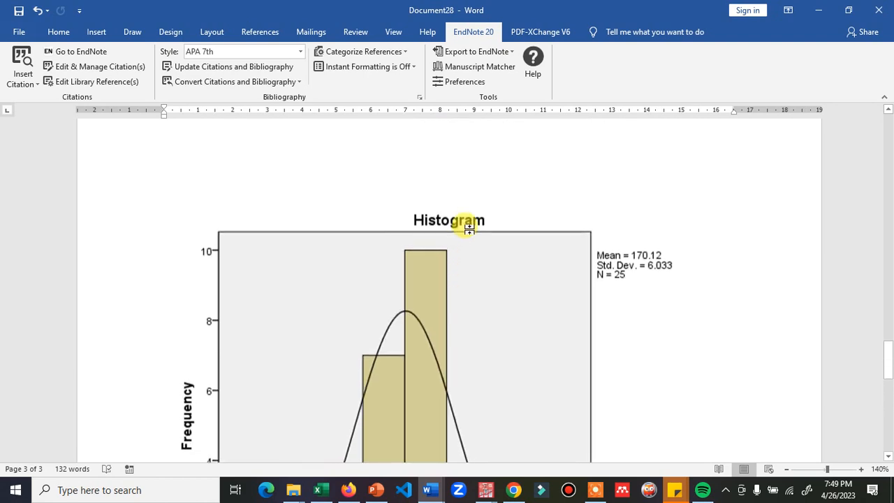
{"action": "scroll", "coordinate": [470, 229], "scroll_direction": "up", "scroll_amount": 15}
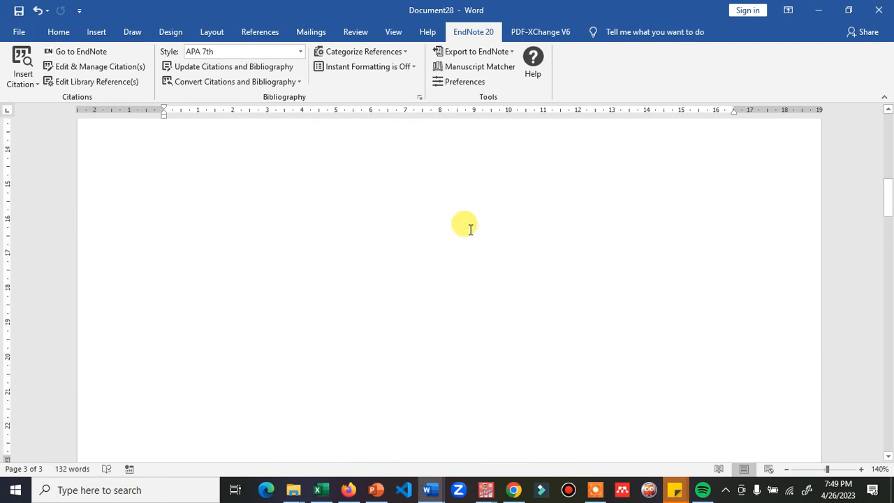
{"action": "scroll", "coordinate": [469, 228], "scroll_direction": "up", "scroll_amount": 12}
{"action": "scroll", "coordinate": [469, 229], "scroll_direction": "down", "scroll_amount": 5}
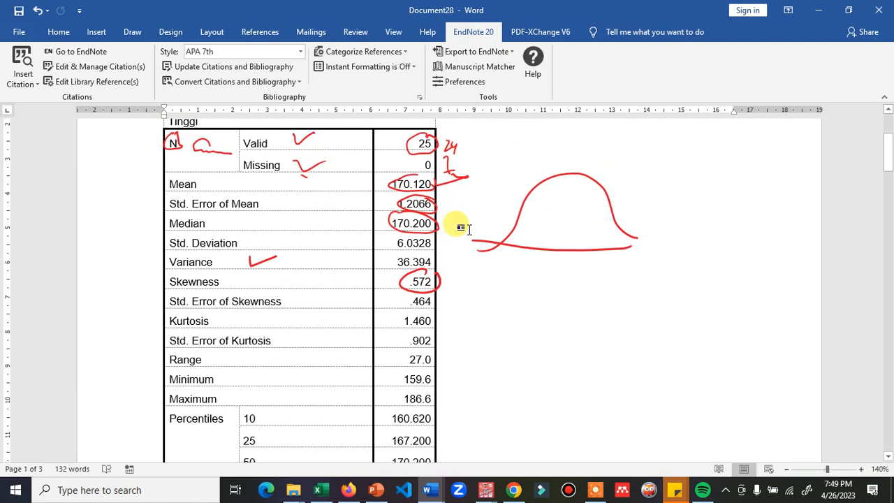
Circle the Kurtosis, Range, Minimum and Maximum values in red ink, adding a tick beside the Minimum value
{"action": "scroll", "coordinate": [469, 229], "scroll_direction": "down", "scroll_amount": 1}
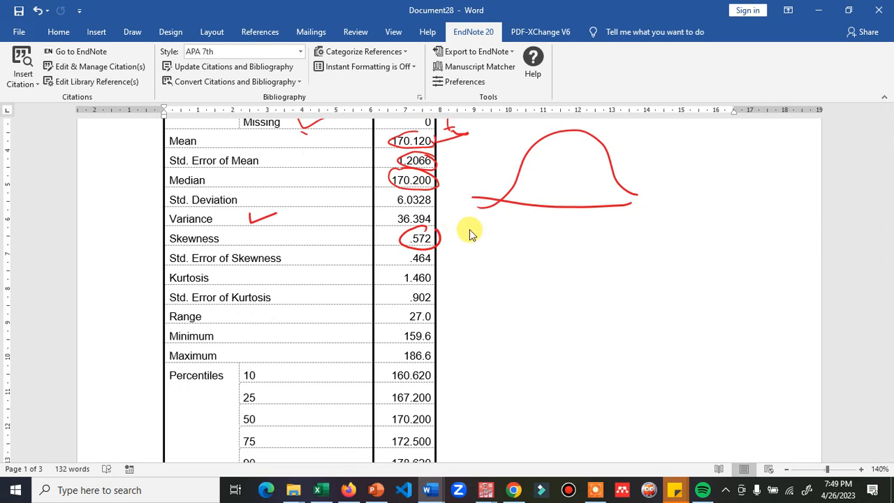
{"action": "mouse_move", "coordinate": [413, 270]}
{"action": "left_mouse_down"}
{"action": "mouse_move", "coordinate": [396, 277]}
{"action": "mouse_move", "coordinate": [423, 267]}
{"action": "left_mouse_up"}
{"action": "mouse_move", "coordinate": [418, 307]}
{"action": "left_mouse_down"}
{"action": "mouse_move", "coordinate": [401, 318]}
{"action": "mouse_move", "coordinate": [444, 312]}
{"action": "mouse_move", "coordinate": [405, 328]}
{"action": "mouse_move", "coordinate": [440, 333]}
{"action": "mouse_move", "coordinate": [423, 322]}
{"action": "mouse_move", "coordinate": [442, 338]}
{"action": "mouse_move", "coordinate": [467, 328]}
{"action": "left_mouse_up"}
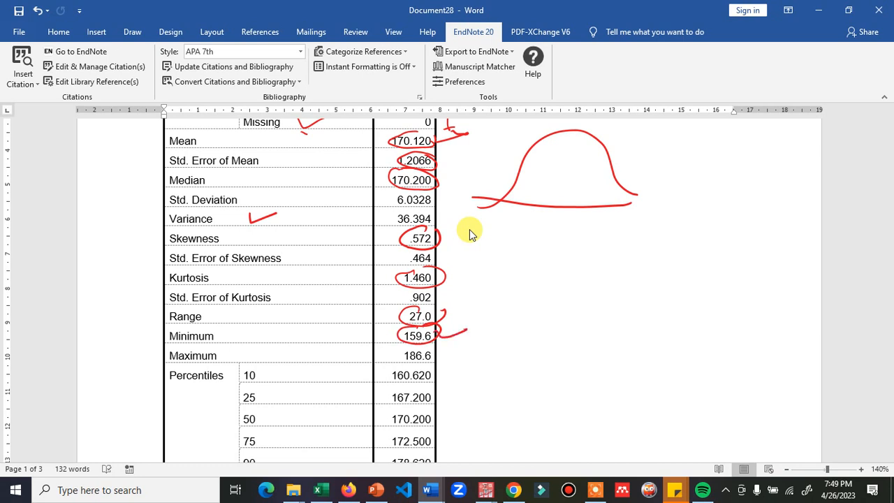
{"action": "mouse_move", "coordinate": [412, 344]}
{"action": "left_mouse_down"}
{"action": "mouse_move", "coordinate": [395, 349]}
{"action": "mouse_move", "coordinate": [433, 366]}
{"action": "mouse_move", "coordinate": [418, 345]}
{"action": "left_mouse_up"}
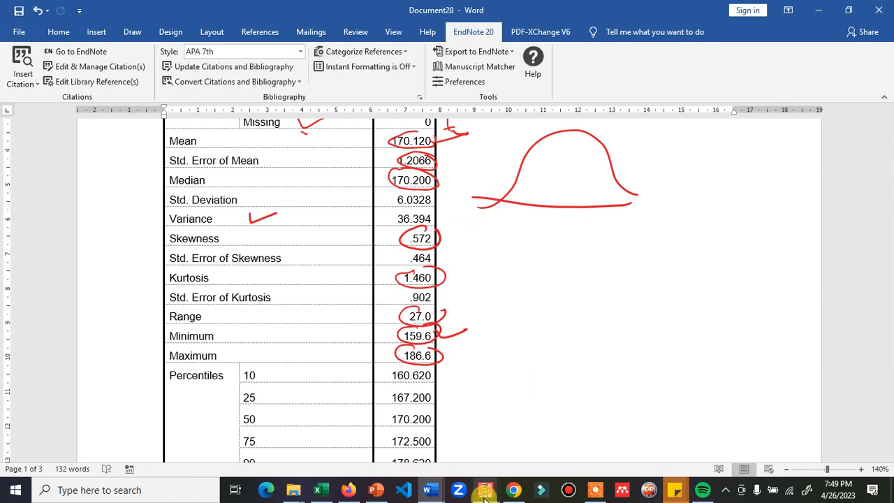
Locate the minimum height 159.6 in rows 10 and 5 of the Tinggi column in 00_Praktikum#1.sav, and return to Document28 in Word
{"action": "mouse_move", "coordinate": [484, 492]}
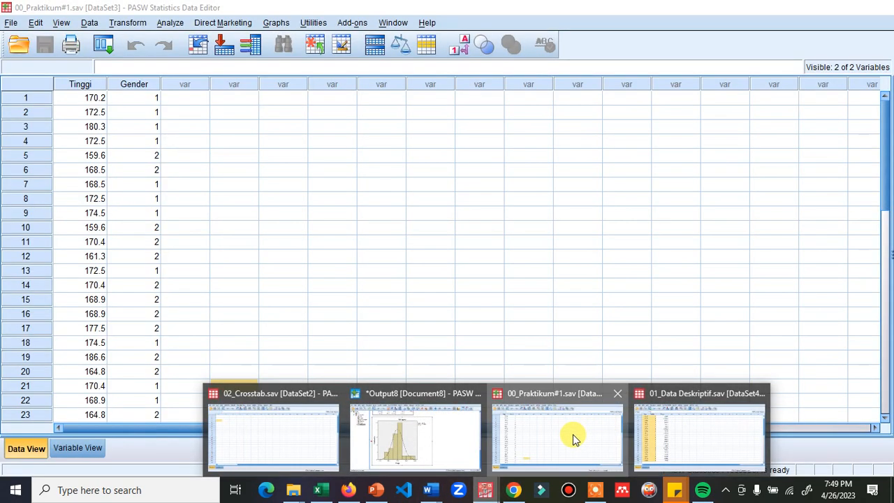
{"action": "left_click", "coordinate": [573, 438]}
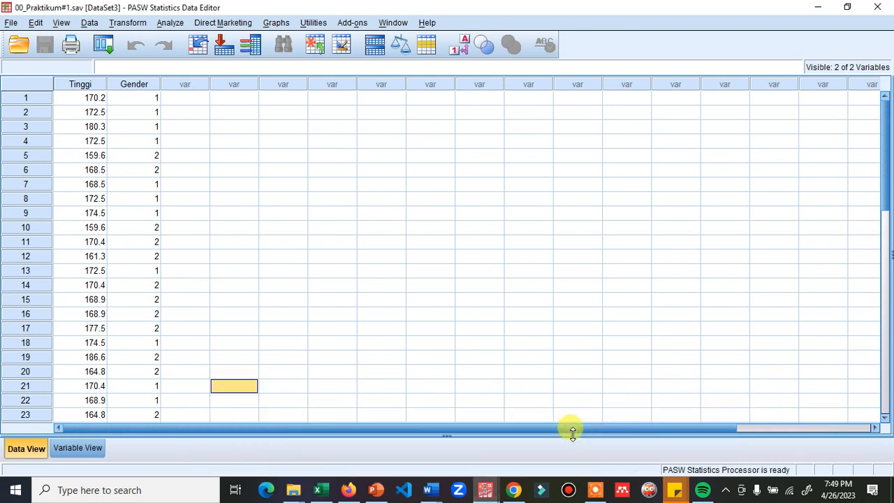
{"action": "left_click", "coordinate": [96, 229]}
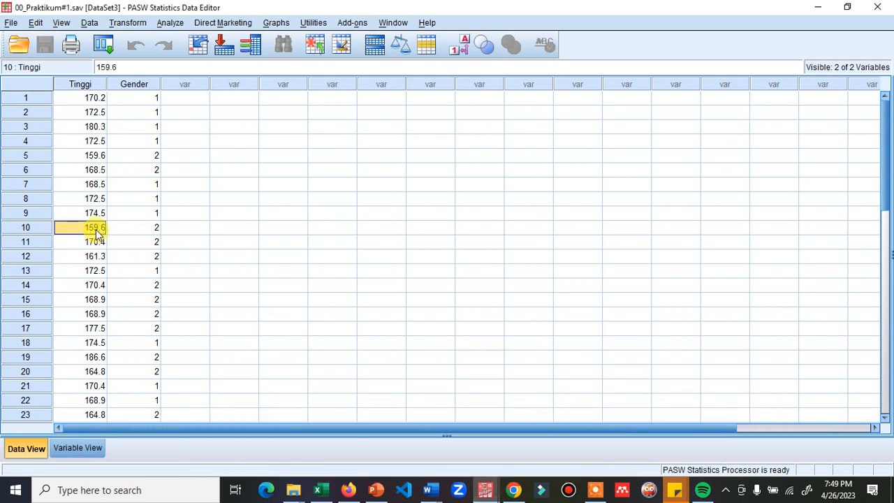
{"action": "left_click", "coordinate": [97, 157]}
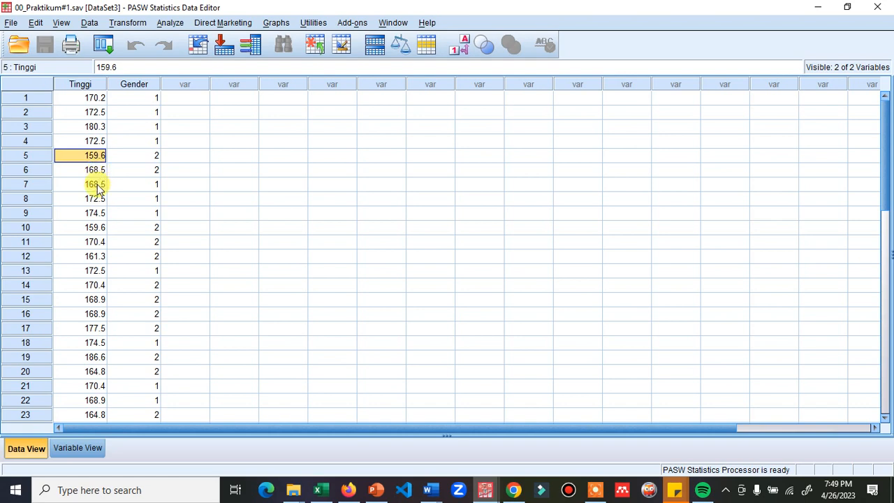
{"action": "mouse_move", "coordinate": [499, 495]}
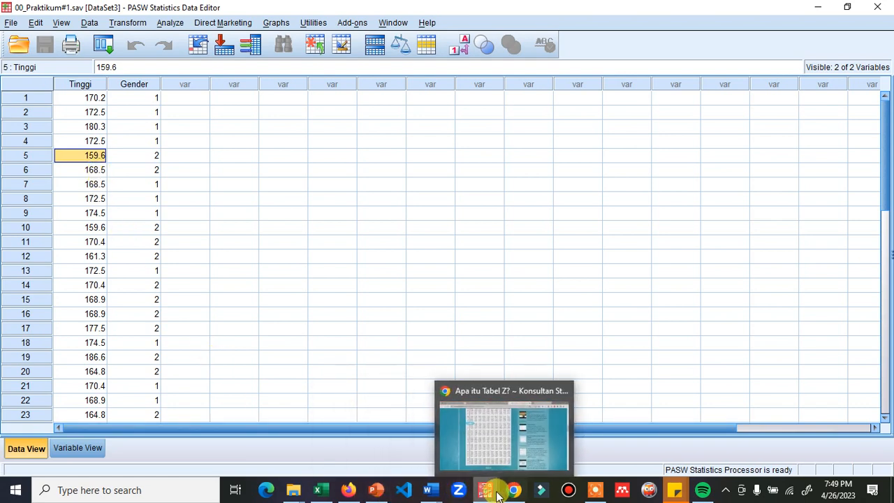
{"action": "mouse_move", "coordinate": [430, 489]}
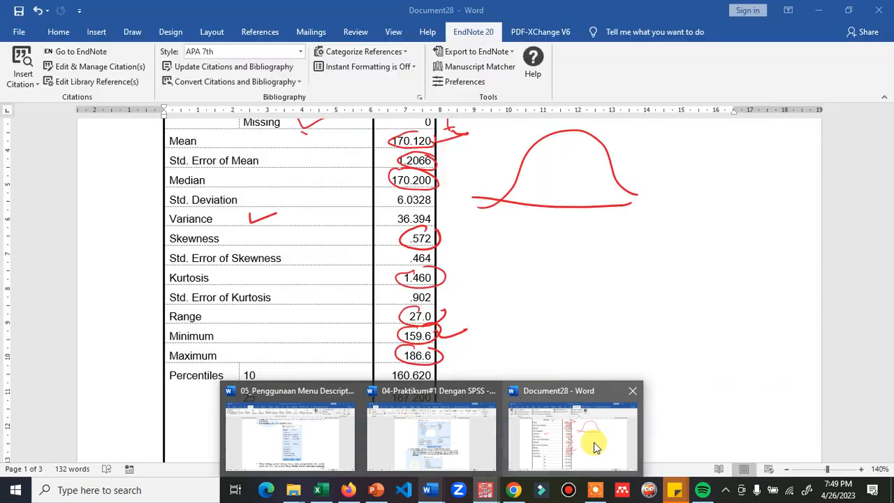
{"action": "left_click", "coordinate": [590, 442]}
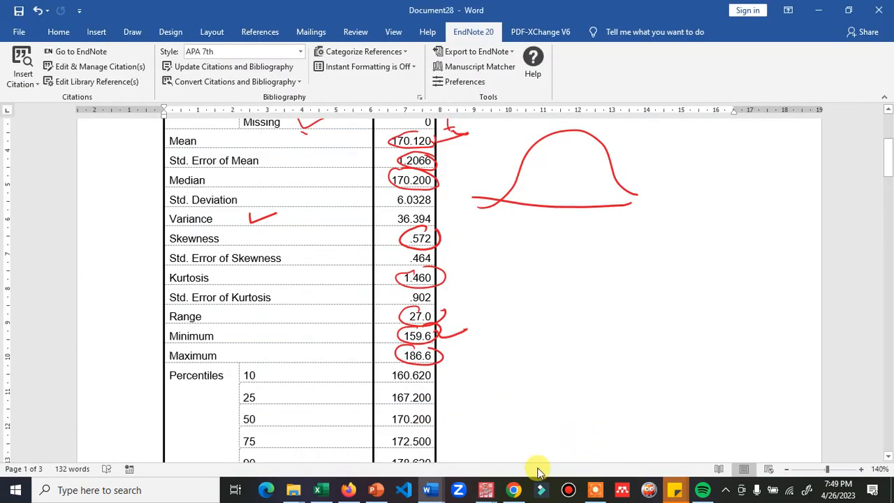
Locate the maximum height 186.6 in row 19 of the Tinggi column in 00_Praktikum#1.sav, and return to the Statistics table in Word
{"action": "mouse_move", "coordinate": [489, 486]}
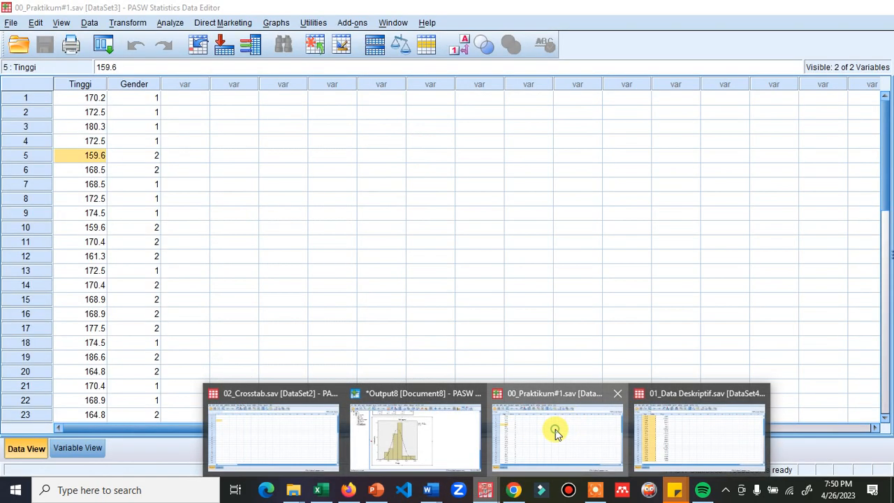
{"action": "left_click", "coordinate": [569, 426]}
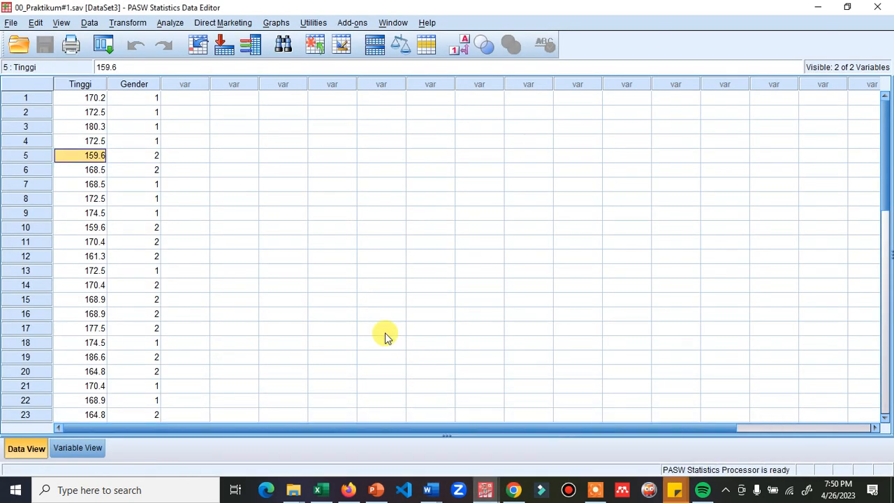
{"action": "left_click", "coordinate": [96, 360]}
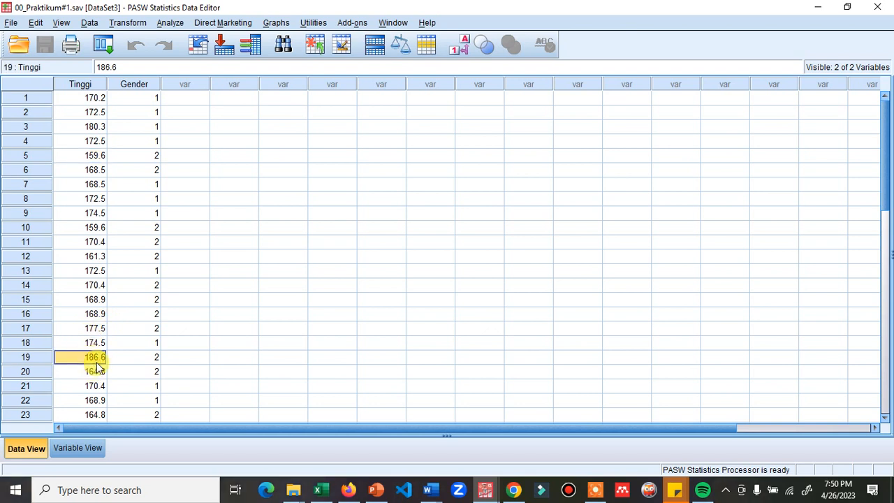
{"action": "left_click", "coordinate": [432, 492]}
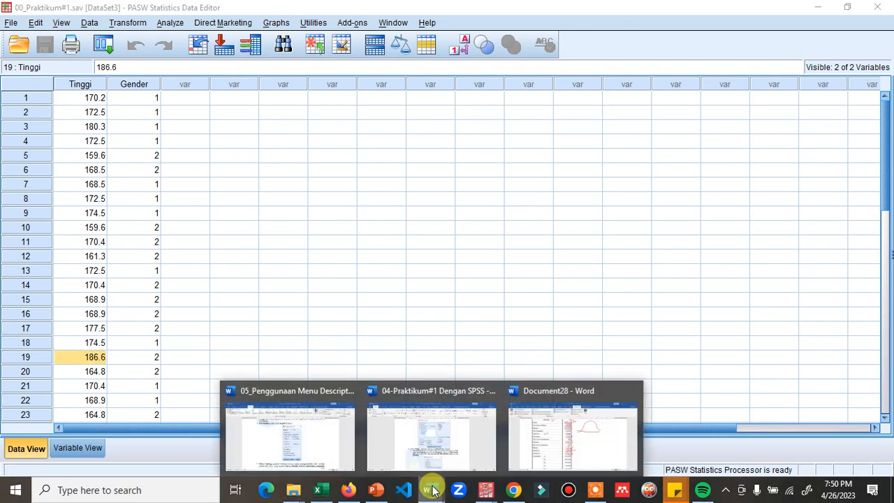
{"action": "left_click", "coordinate": [576, 436]}
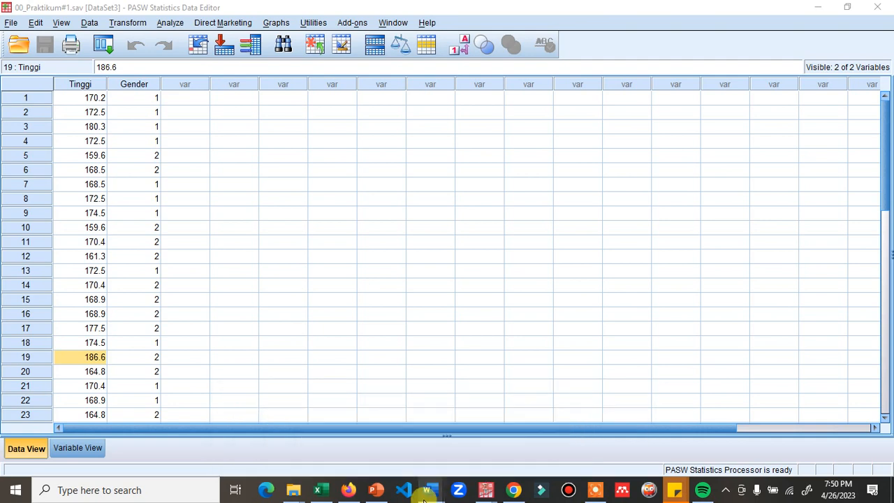
{"action": "mouse_move", "coordinate": [429, 489]}
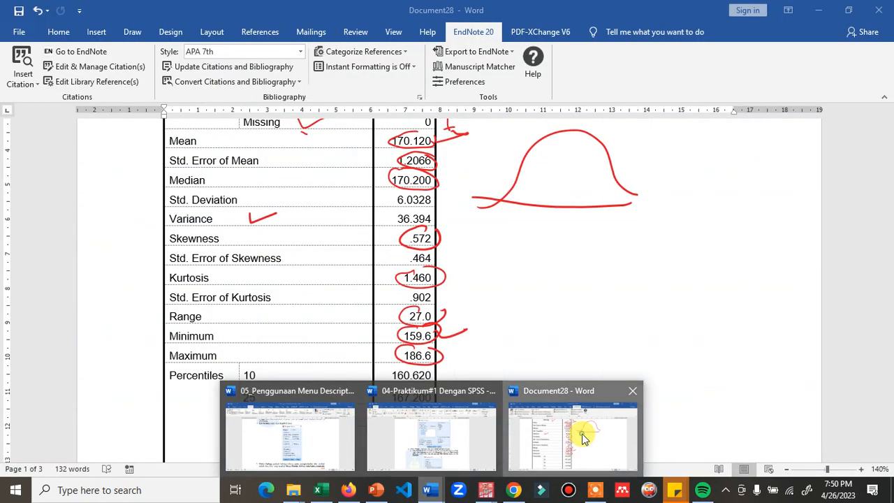
{"action": "left_click", "coordinate": [584, 438]}
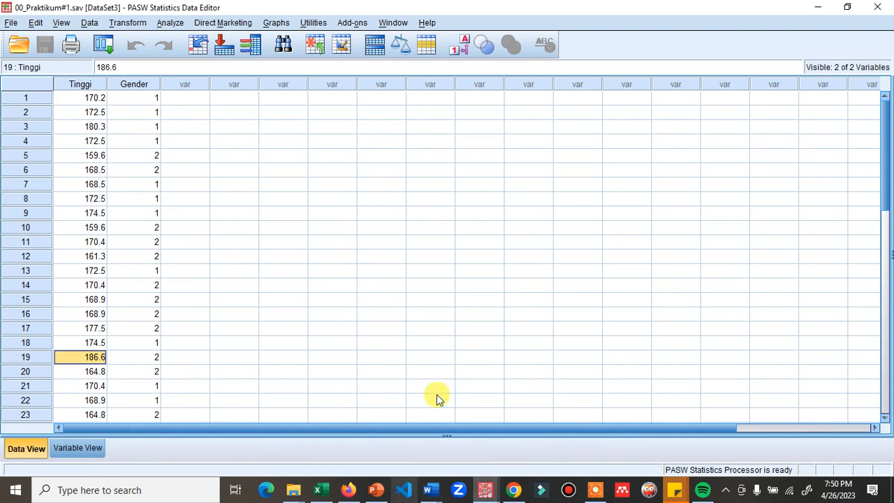
{"action": "mouse_move", "coordinate": [430, 489]}
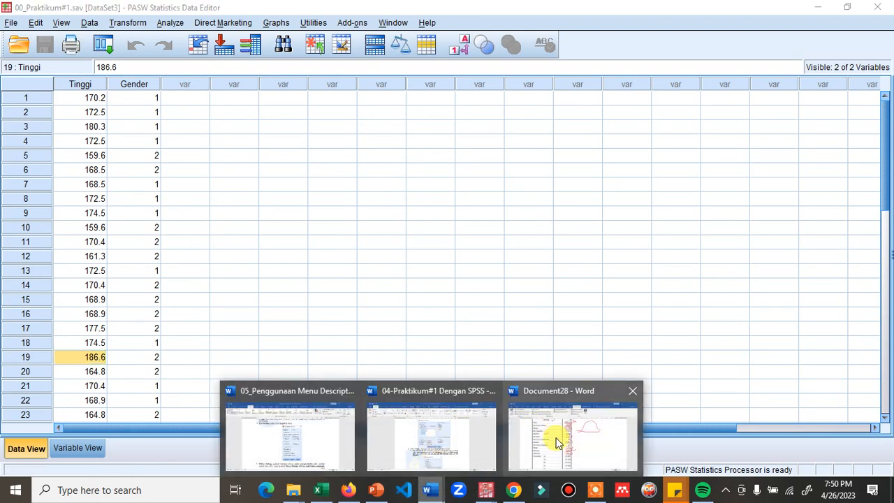
{"action": "left_click", "coordinate": [818, 8]}
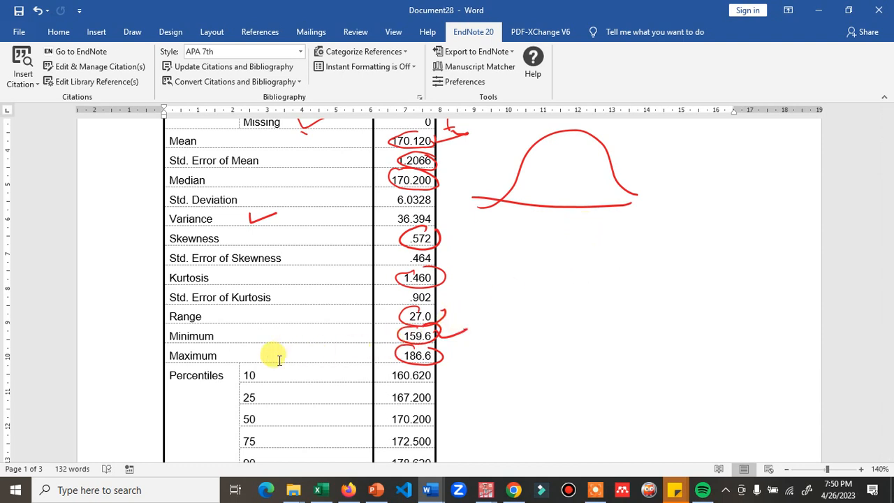
{"action": "scroll", "coordinate": [507, 305], "scroll_direction": "down", "scroll_amount": 5}
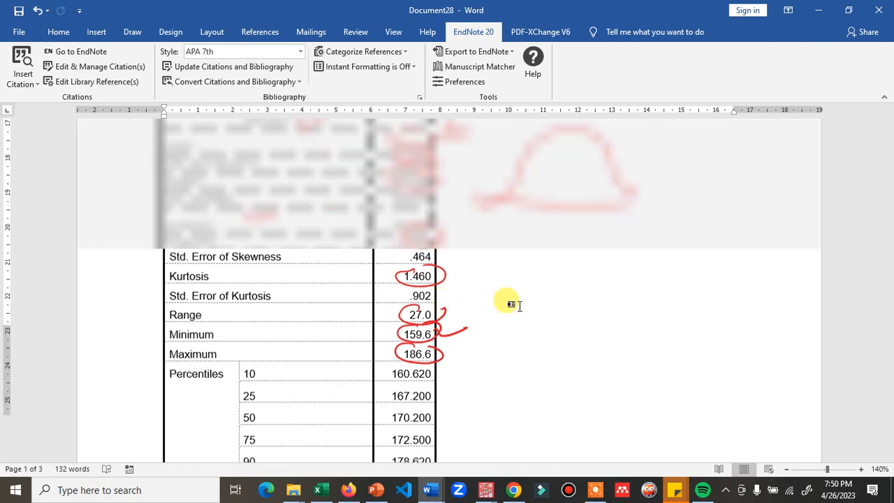
Annotate the 10th percentile label in the Statistics table as "10% *25=2,5", followed by a long arrow pointing to its value
{"action": "scroll", "coordinate": [515, 307], "scroll_direction": "up", "scroll_amount": 3}
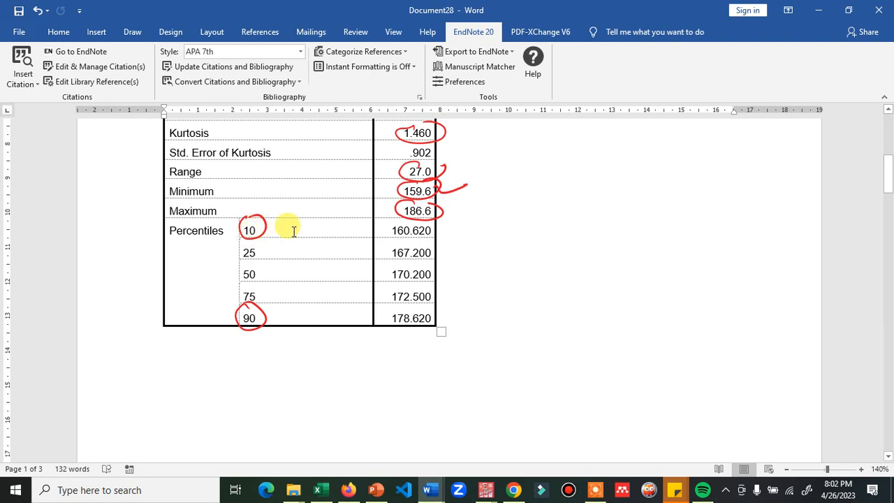
{"action": "left_click_drag", "start_coordinate": [391, 234], "coordinate": [430, 231]}
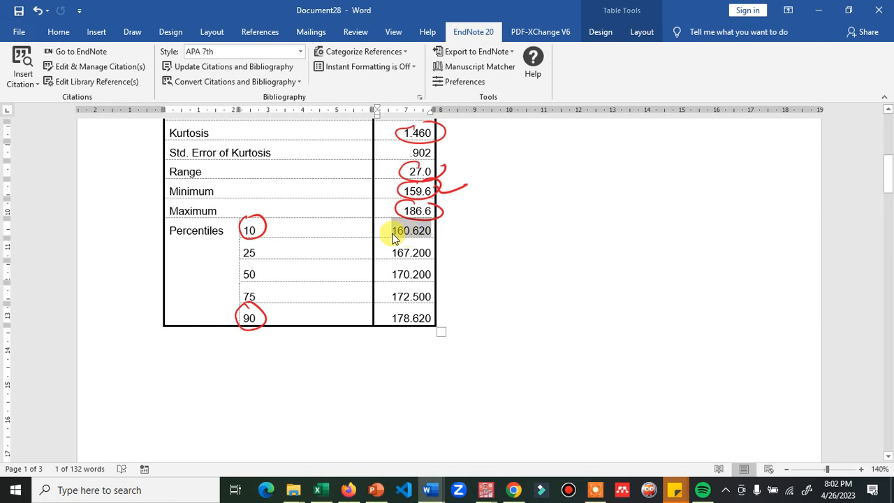
{"action": "left_click", "coordinate": [278, 231]}
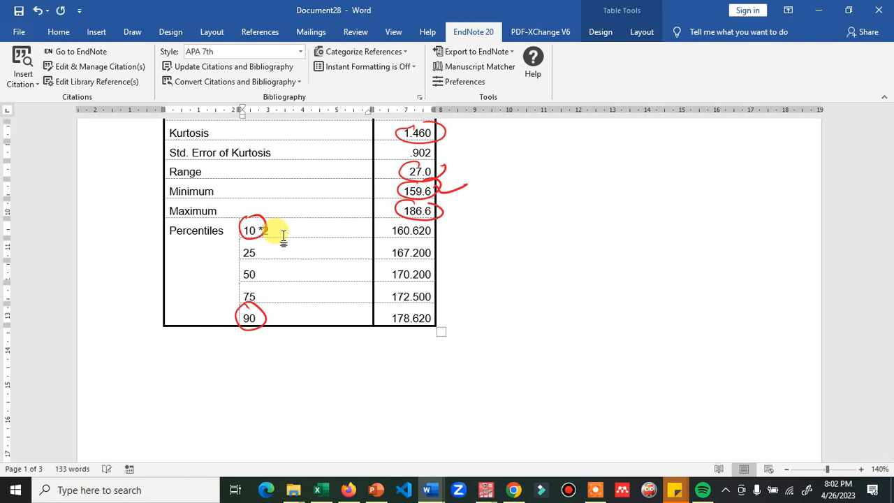
{"action": "type", "text": "*25"}
{"action": "type", "text": "%"}
{"action": "key", "text": "Right"}
{"action": "key", "text": "Right"}
{"action": "left_click", "coordinate": [284, 234]}
{"action": "type", "text": "=2."}
{"action": "type", "text": "========>"}
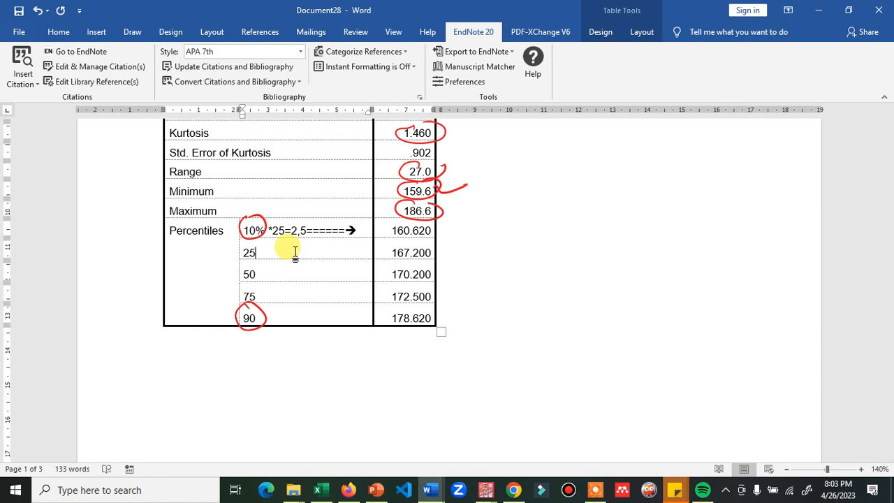
Switch to the 04-Praktikum#1 Dengan SPSS document and examine the Angka Persentil list, especially the 10% entry's height value
{"action": "left_click", "coordinate": [430, 490]}
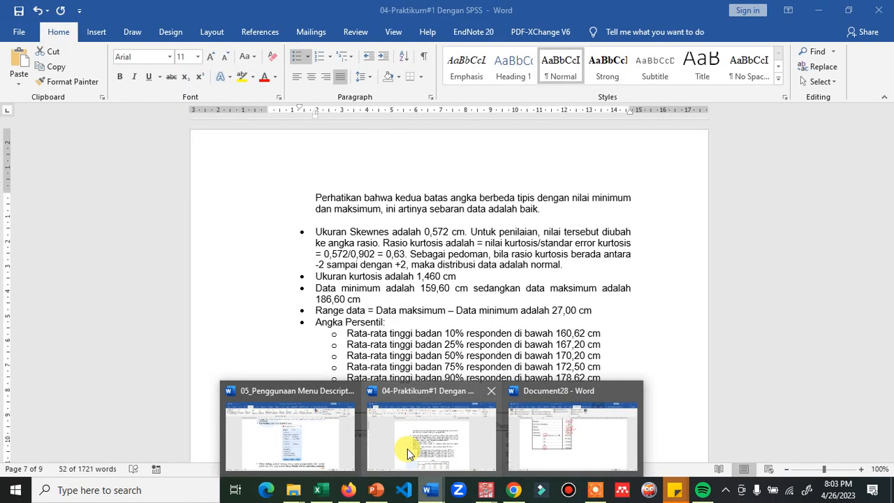
{"action": "left_click", "coordinate": [415, 430]}
{"action": "scroll", "coordinate": [427, 356], "scroll_direction": "up", "scroll_amount": 8}
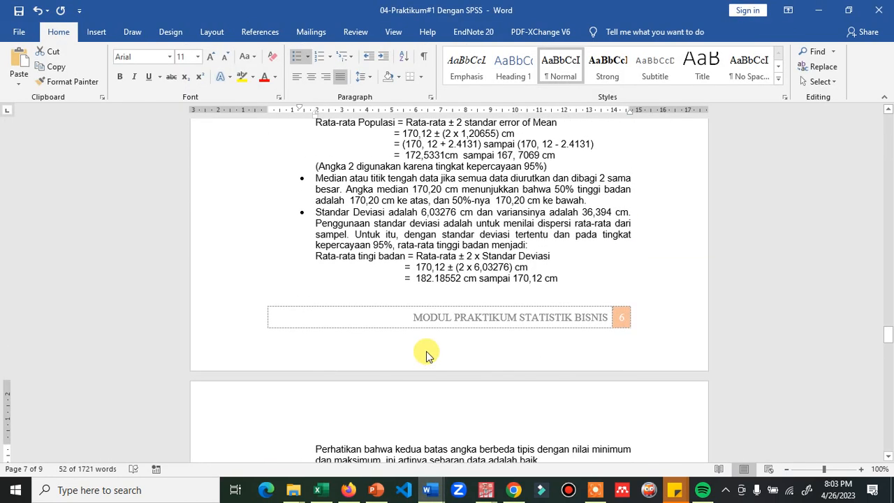
{"action": "scroll", "coordinate": [427, 354], "scroll_direction": "down", "scroll_amount": 8}
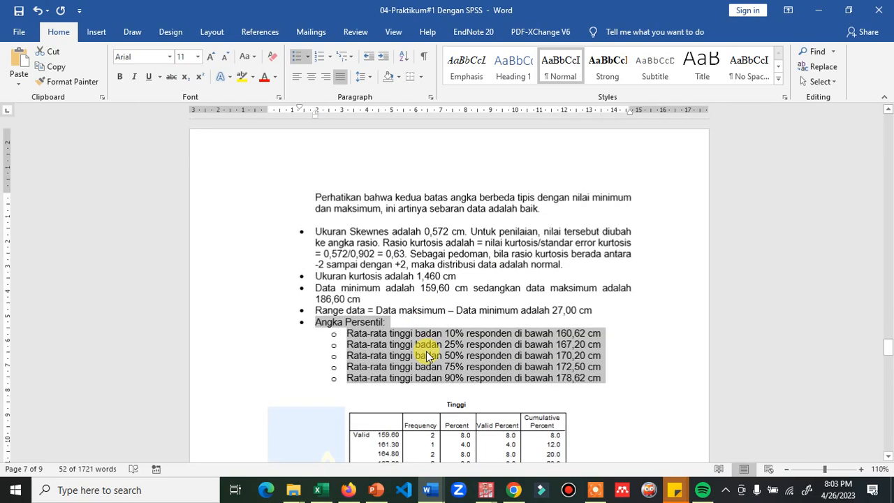
{"action": "scroll", "coordinate": [426, 351], "scroll_direction": "up", "scroll_amount": 4}
{"action": "scroll", "coordinate": [426, 350], "scroll_direction": "up", "scroll_amount": 1}
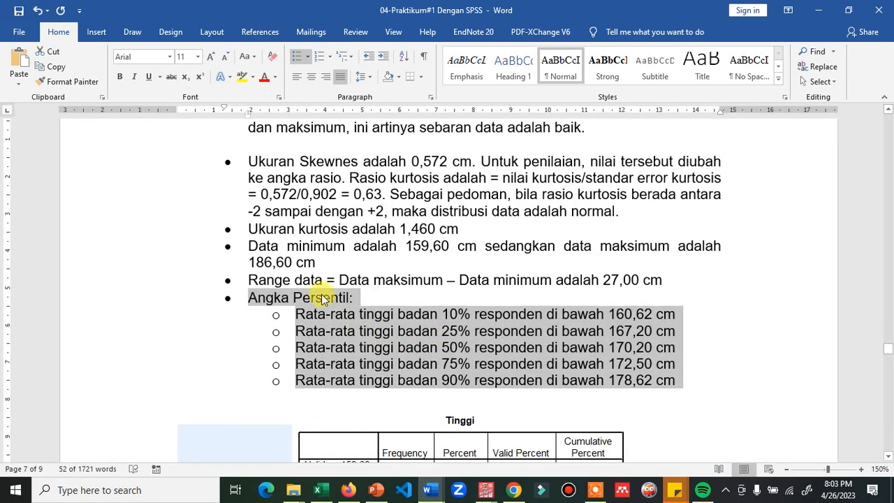
{"action": "left_click", "coordinate": [322, 297]}
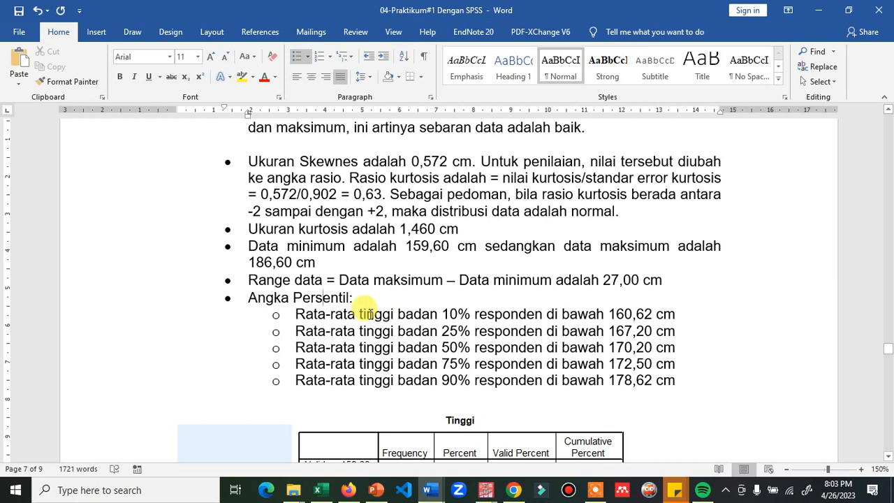
{"action": "left_click", "coordinate": [449, 314]}
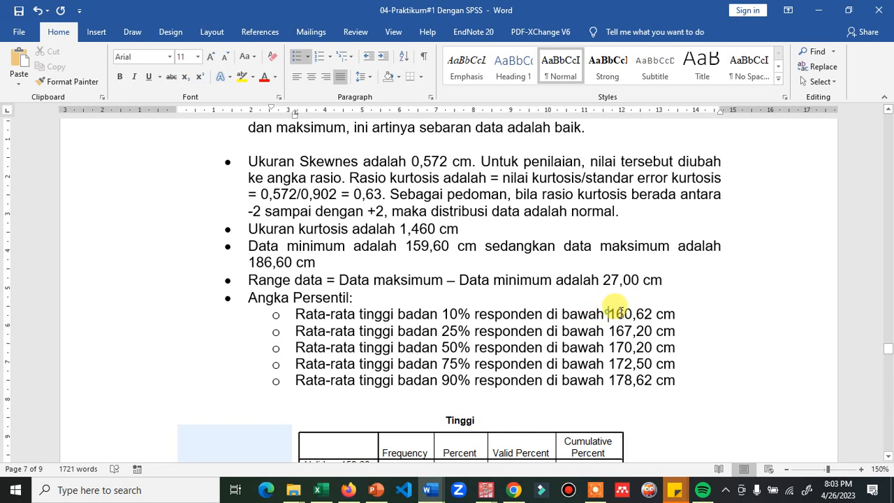
{"action": "left_click_drag", "start_coordinate": [608, 312], "coordinate": [646, 316]}
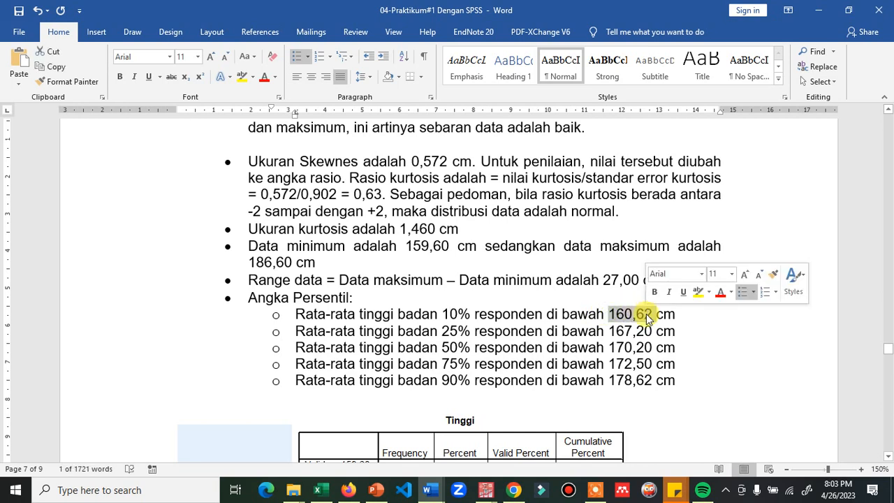
Hide the white space between pages 6 and 7 of the module document
{"action": "scroll", "coordinate": [438, 296], "scroll_direction": "up", "scroll_amount": 10}
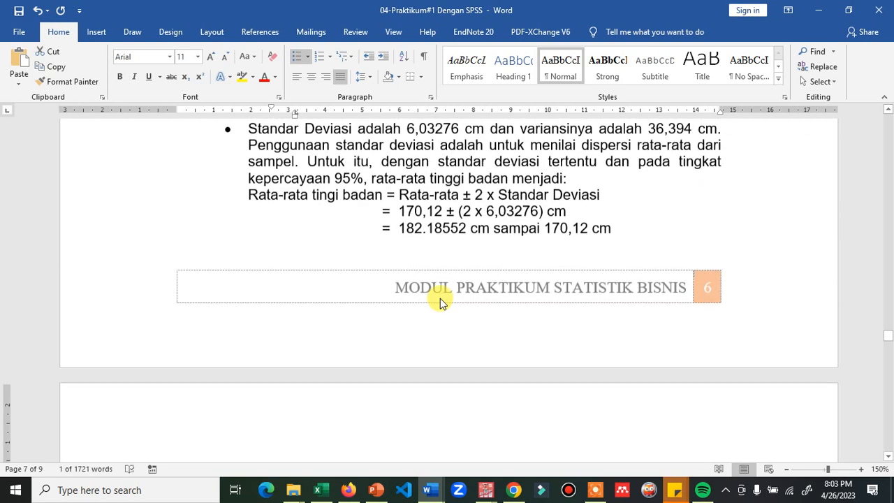
{"action": "scroll", "coordinate": [439, 298], "scroll_direction": "down", "scroll_amount": 3}
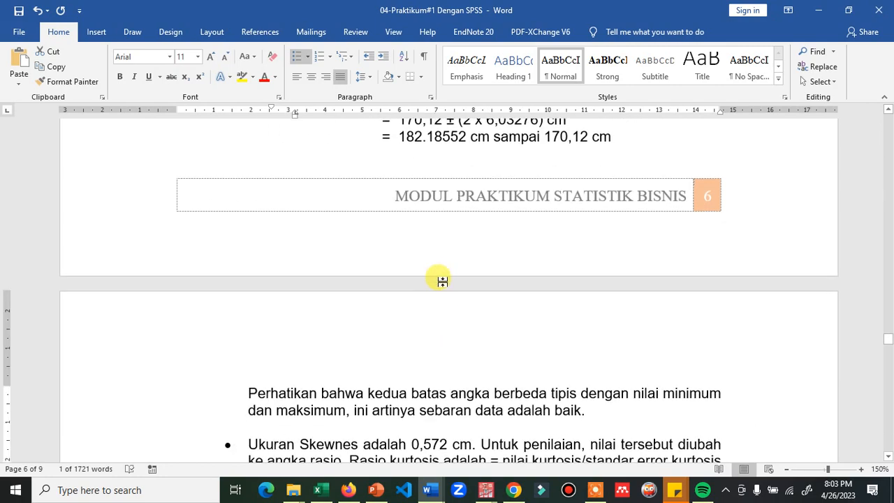
{"action": "left_click", "coordinate": [440, 276]}
{"action": "double_click", "coordinate": [442, 280]}
Colour the sentence from "Penggunaan standar error of Mean" to "diperkirakan dari sampel" red in the Mean explanation under Output Bagian Pertama (Statistics)
{"action": "scroll", "coordinate": [443, 281], "scroll_direction": "up", "scroll_amount": 15}
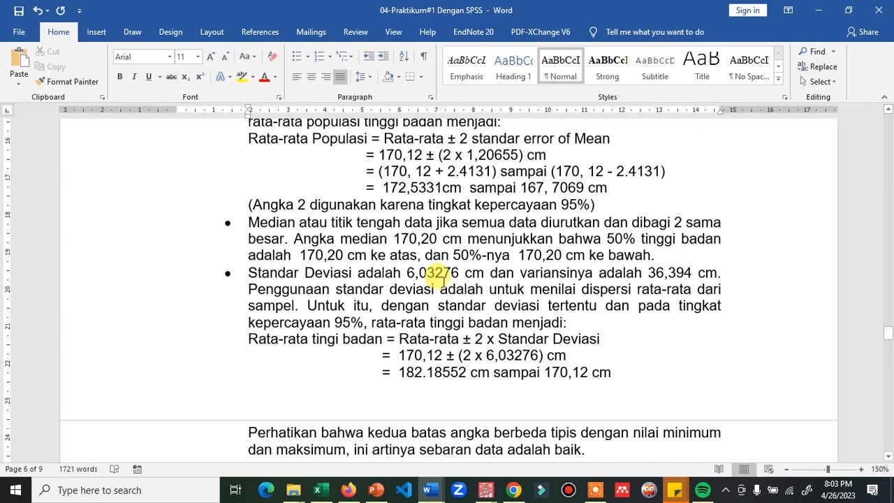
{"action": "scroll", "coordinate": [442, 282], "scroll_direction": "up", "scroll_amount": 7}
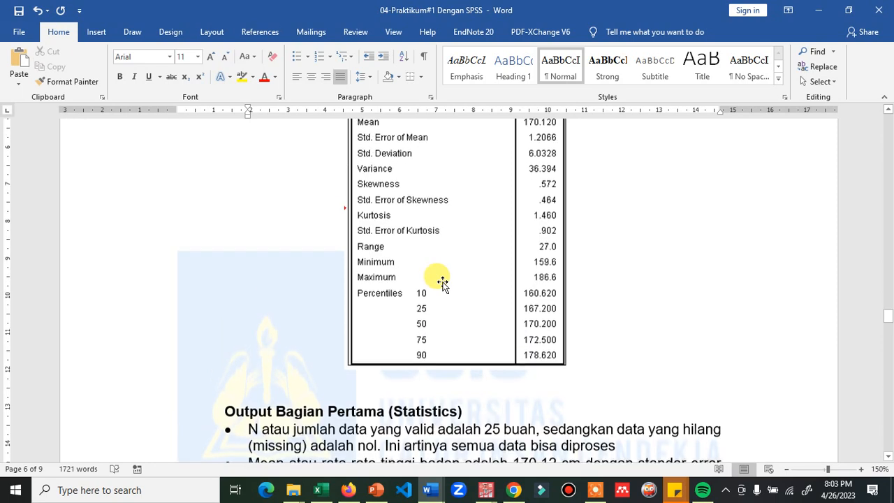
{"action": "scroll", "coordinate": [442, 282], "scroll_direction": "down", "scroll_amount": 3}
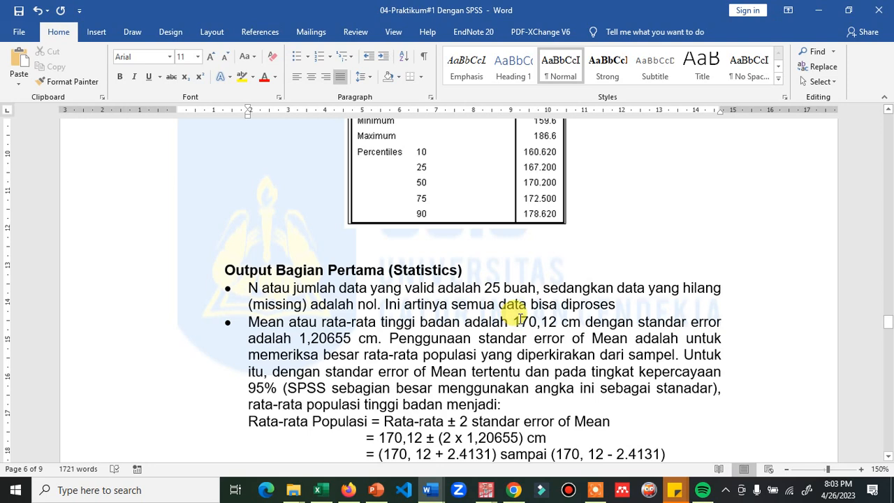
{"action": "scroll", "coordinate": [468, 269], "scroll_direction": "up", "scroll_amount": 5}
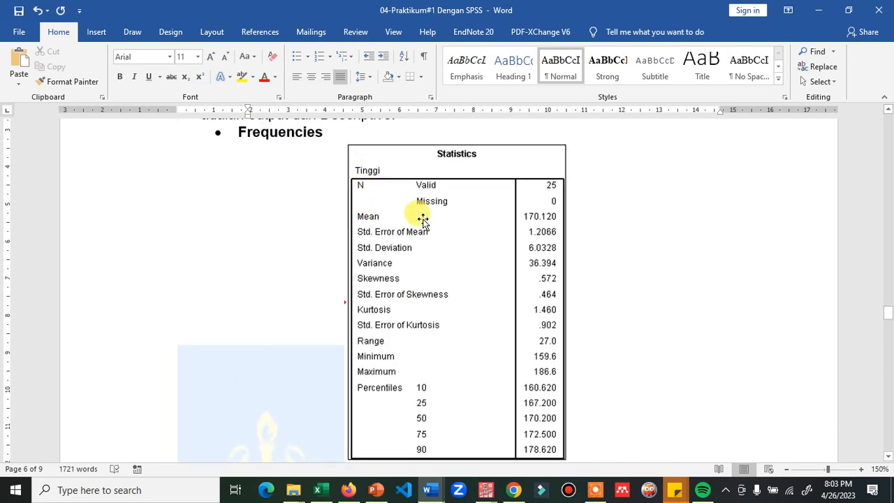
{"action": "scroll", "coordinate": [522, 210], "scroll_direction": "down", "scroll_amount": 5}
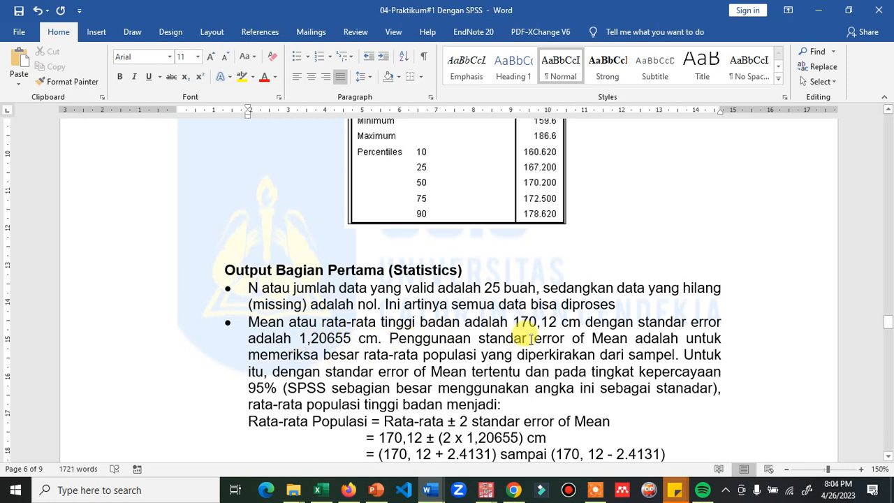
{"action": "left_click_drag", "start_coordinate": [471, 339], "coordinate": [673, 354]}
{"action": "left_click", "coordinate": [264, 78]}
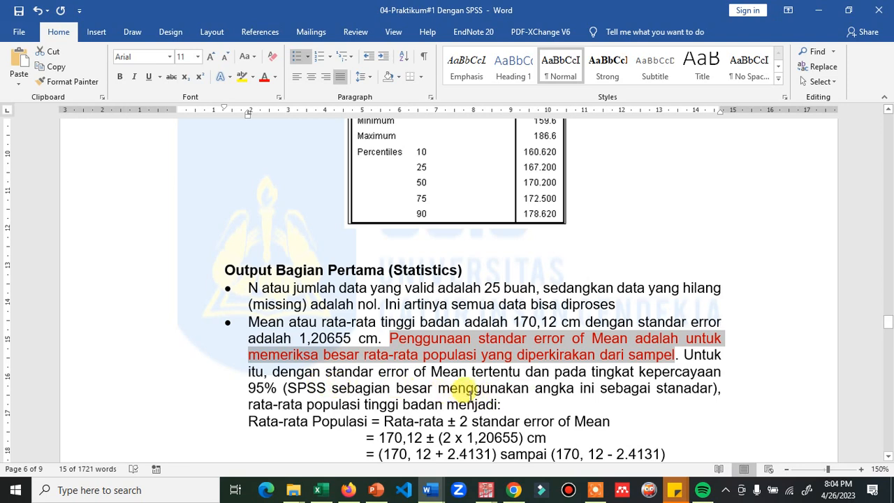
Examine the Rata-rata Populasi calculation, from the mean ± 2 standard errors formula to the resulting height range
{"action": "scroll", "coordinate": [432, 391], "scroll_direction": "down", "scroll_amount": 1}
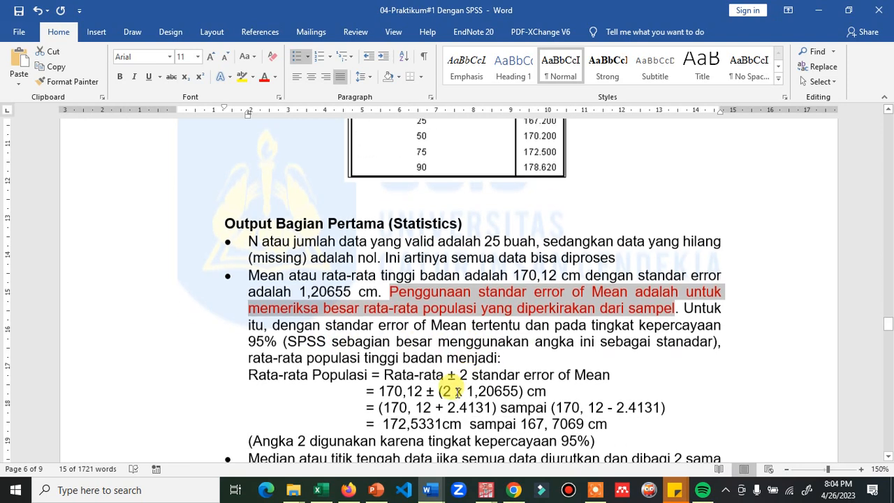
{"action": "left_click", "coordinate": [389, 374]}
{"action": "left_click_drag", "start_coordinate": [389, 375], "coordinate": [436, 371]}
{"action": "left_click", "coordinate": [450, 373]}
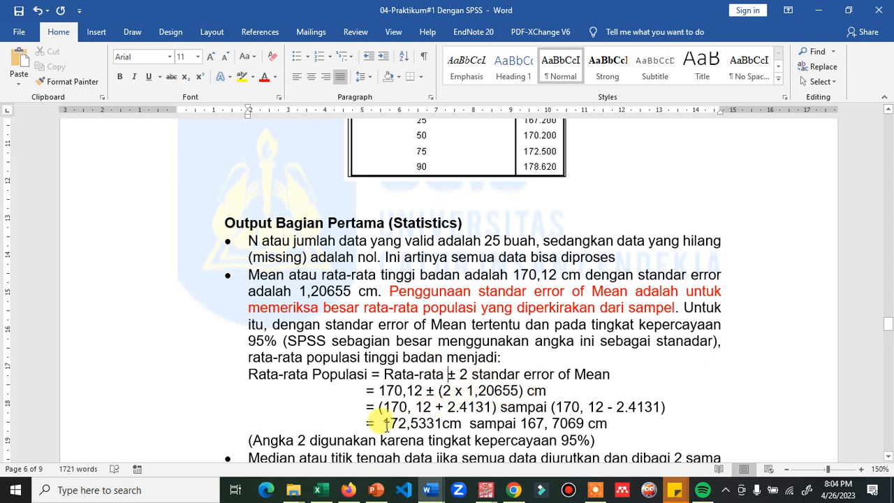
{"action": "left_click_drag", "start_coordinate": [383, 423], "coordinate": [608, 420]}
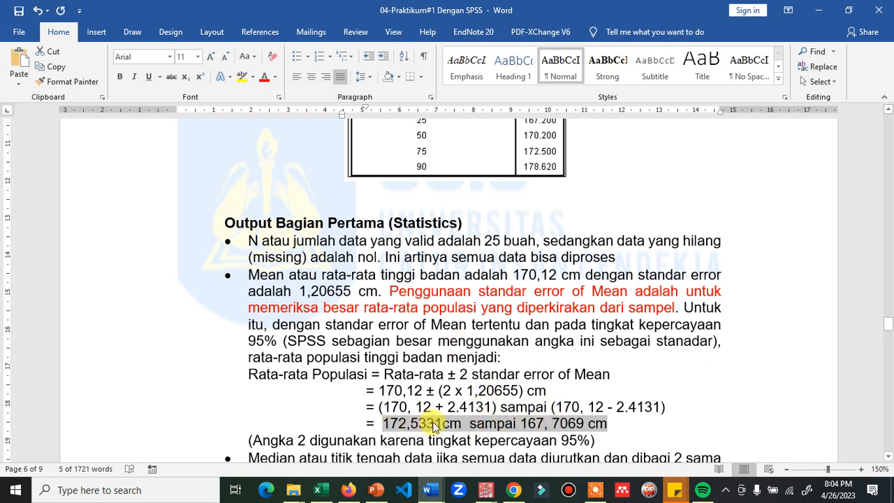
{"action": "left_click", "coordinate": [395, 389]}
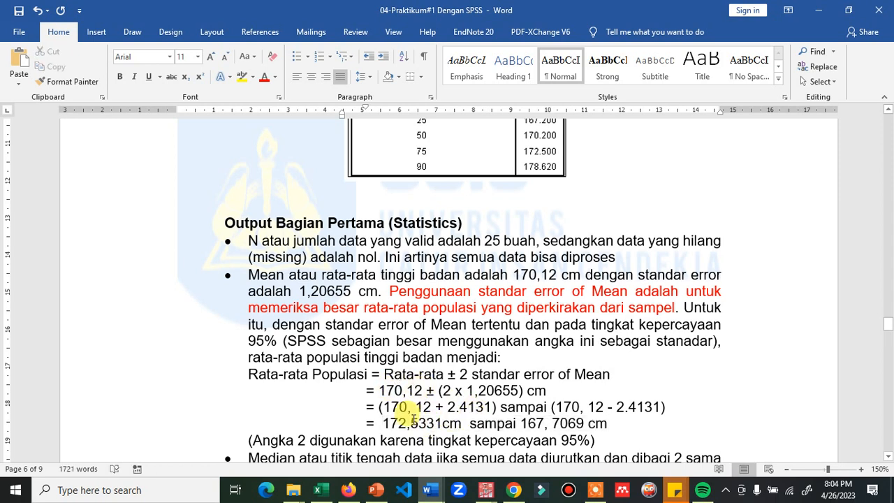
Review the Median explanation, marking the median value and the phrases for the upper and lower 50% of heights
{"action": "scroll", "coordinate": [464, 419], "scroll_direction": "down", "scroll_amount": 1}
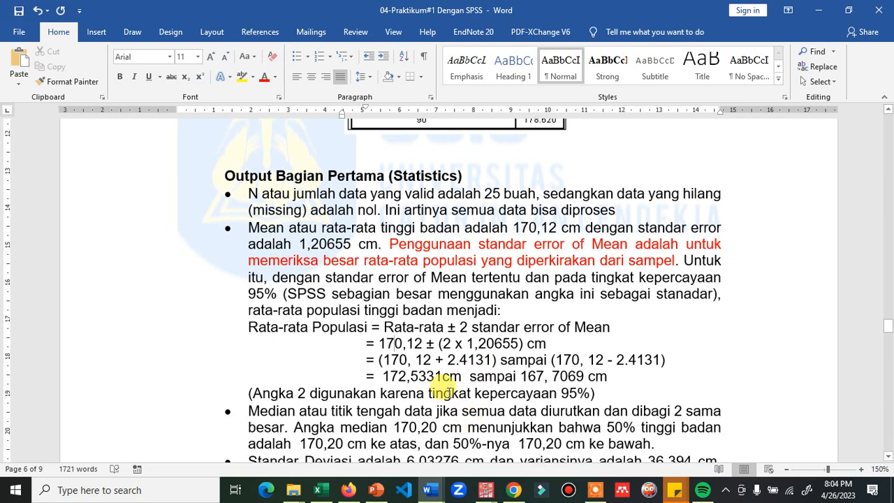
{"action": "scroll", "coordinate": [441, 386], "scroll_direction": "down", "scroll_amount": 1}
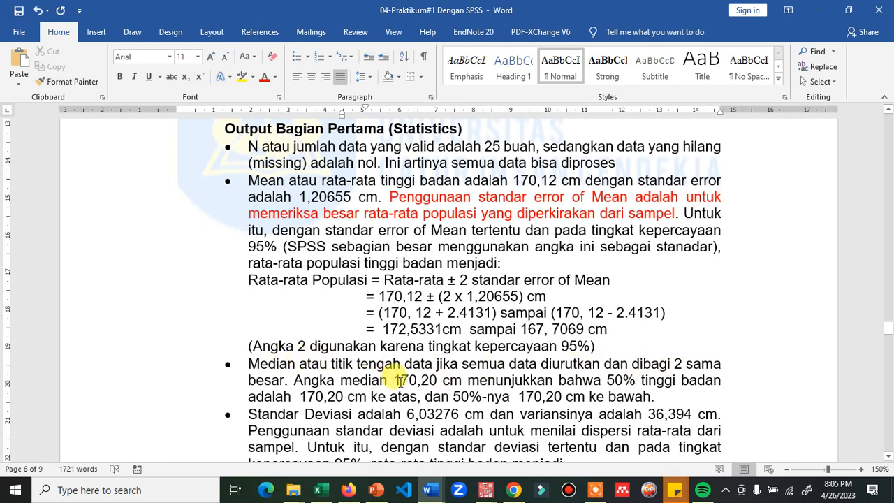
{"action": "left_click_drag", "start_coordinate": [393, 380], "coordinate": [434, 381]}
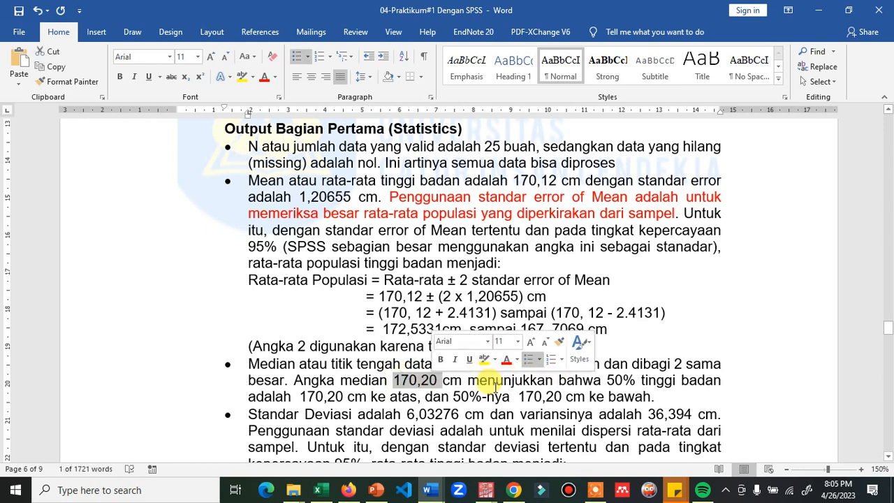
{"action": "left_click_drag", "start_coordinate": [299, 395], "coordinate": [413, 396]}
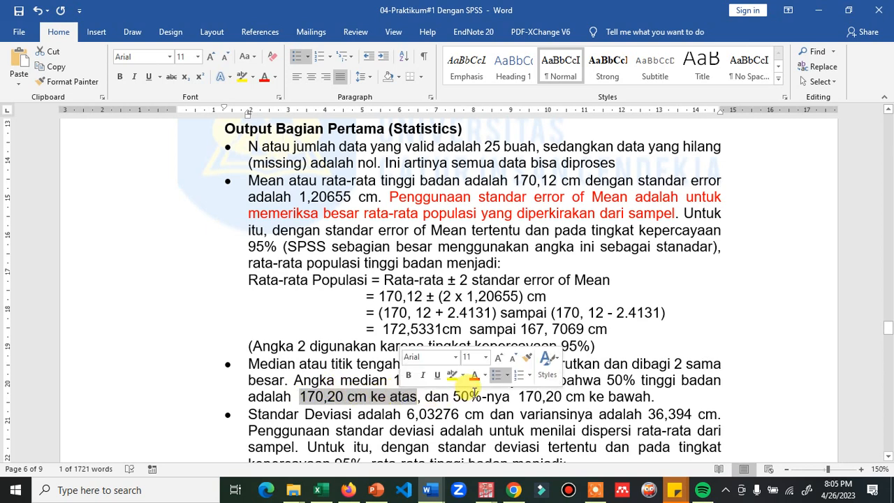
{"action": "left_click_drag", "start_coordinate": [518, 397], "coordinate": [651, 396]}
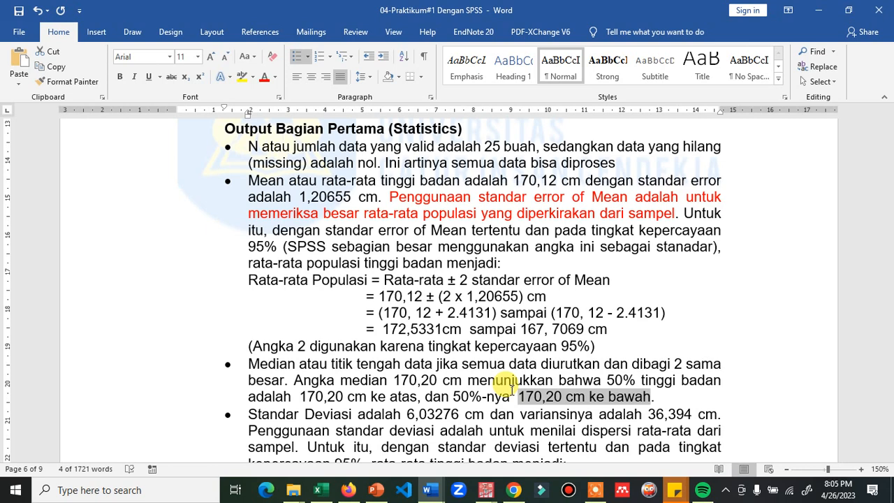
Compare the Standar Deviasi and variance values in the explanation with the Statistics table, and review the mean ± 2 standard deviations calculation
{"action": "scroll", "coordinate": [512, 389], "scroll_direction": "down", "scroll_amount": 3}
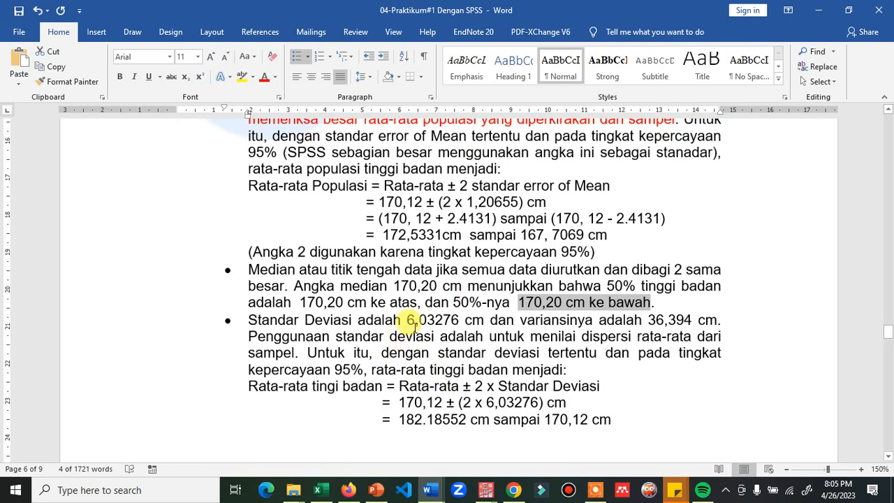
{"action": "left_click_drag", "start_coordinate": [404, 319], "coordinate": [469, 321]}
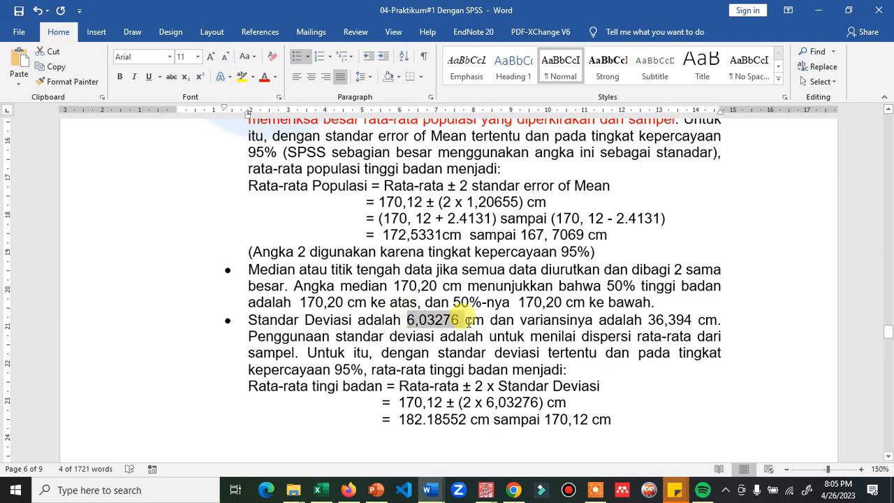
{"action": "left_click_drag", "start_coordinate": [648, 320], "coordinate": [690, 320]}
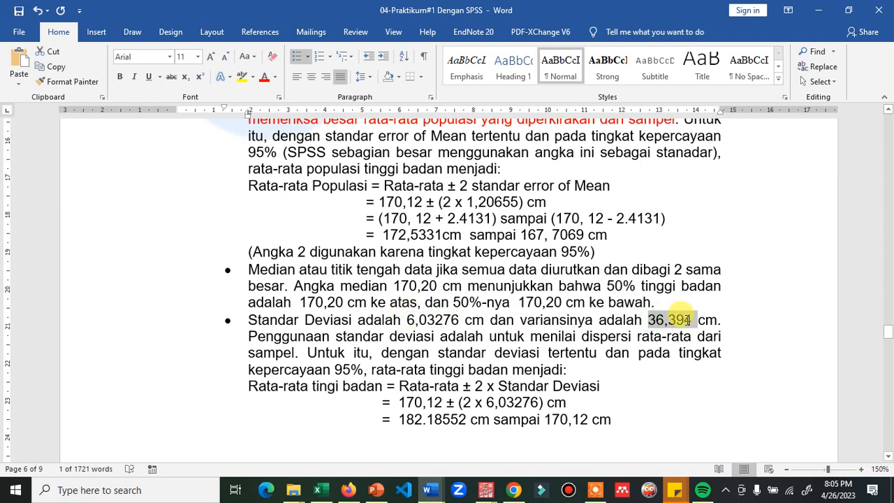
{"action": "scroll", "coordinate": [381, 273], "scroll_direction": "up", "scroll_amount": 3}
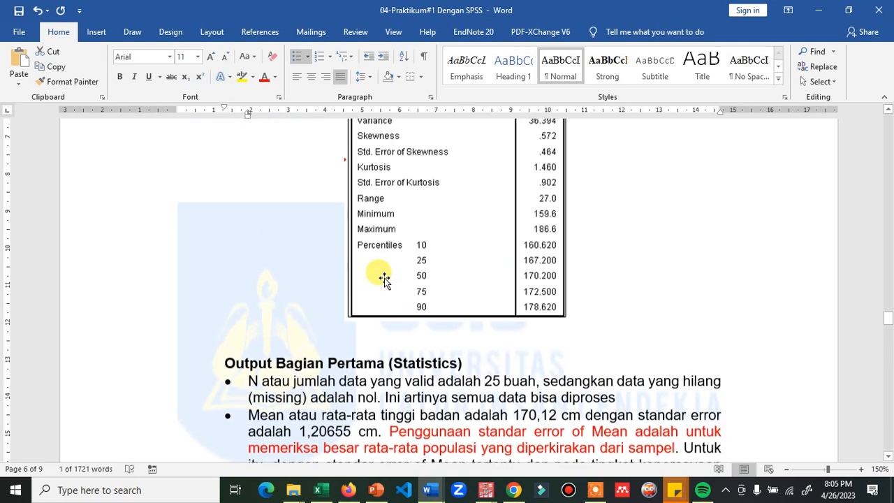
{"action": "scroll", "coordinate": [381, 275], "scroll_direction": "up", "scroll_amount": 2}
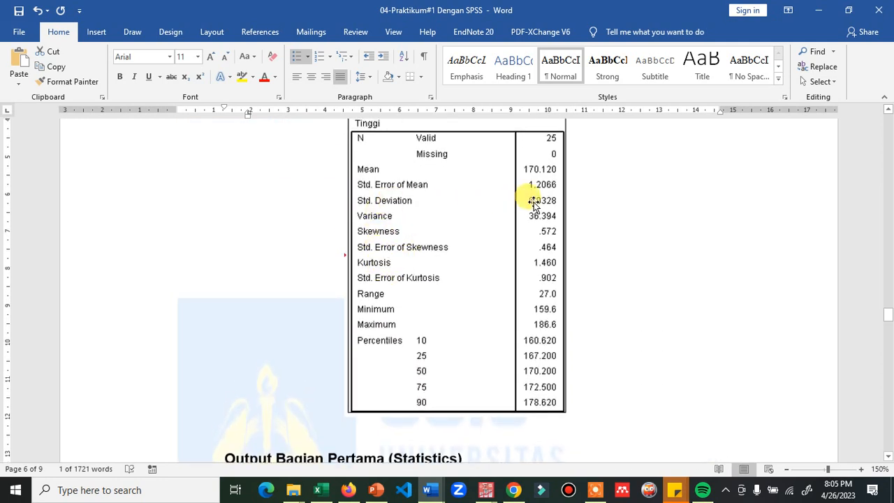
{"action": "scroll", "coordinate": [548, 222], "scroll_direction": "down", "scroll_amount": 8}
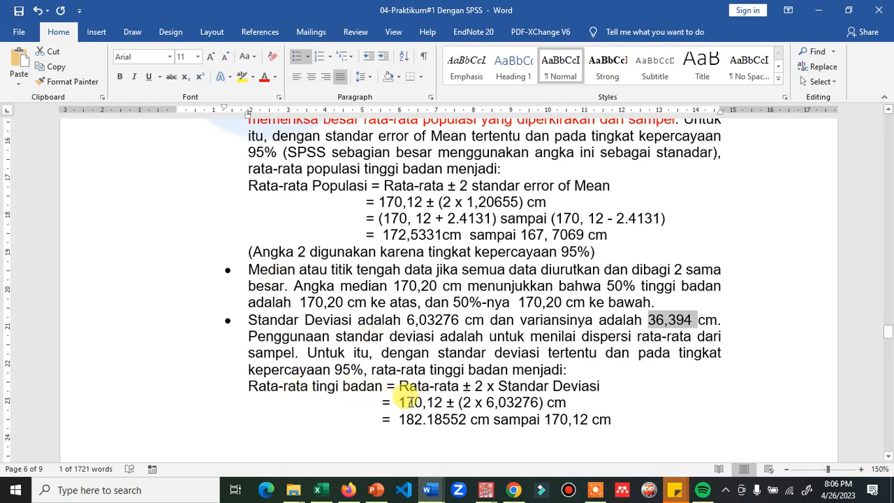
{"action": "scroll", "coordinate": [408, 401], "scroll_direction": "down", "scroll_amount": 1}
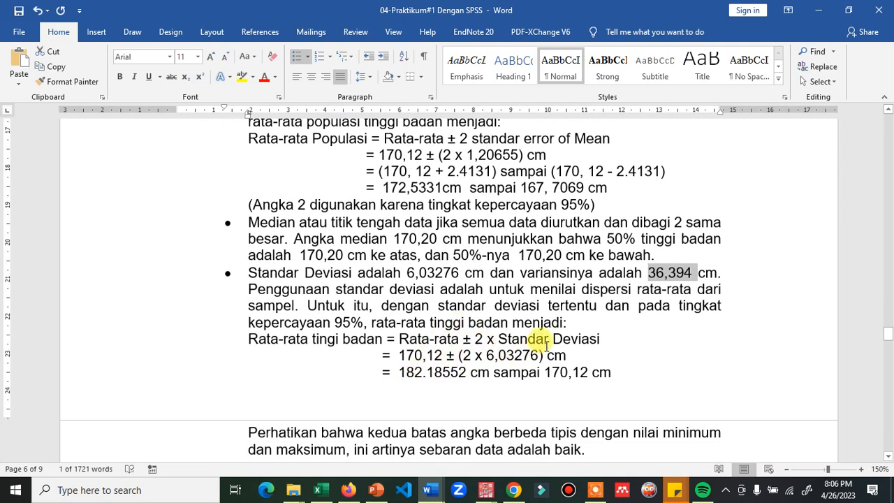
Review the Rata-rata tinggi badan formula, its standard deviation term and result line, and compare the range with the table's Minimum and Maximum
{"action": "left_click_drag", "start_coordinate": [600, 337], "coordinate": [499, 337]}
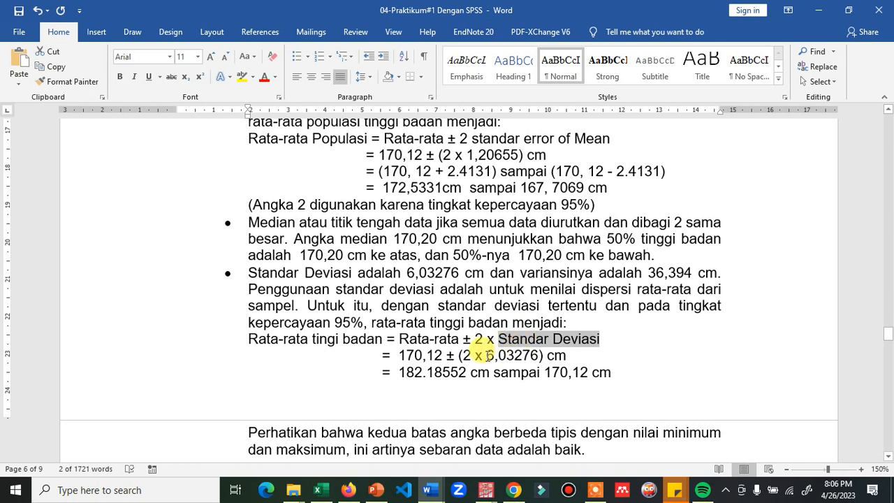
{"action": "left_click_drag", "start_coordinate": [485, 355], "coordinate": [530, 357]}
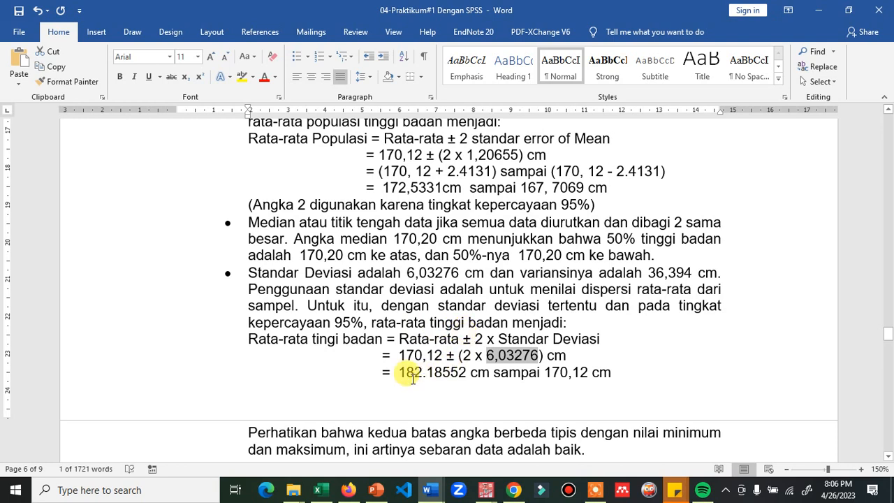
{"action": "left_click_drag", "start_coordinate": [397, 372], "coordinate": [608, 365]}
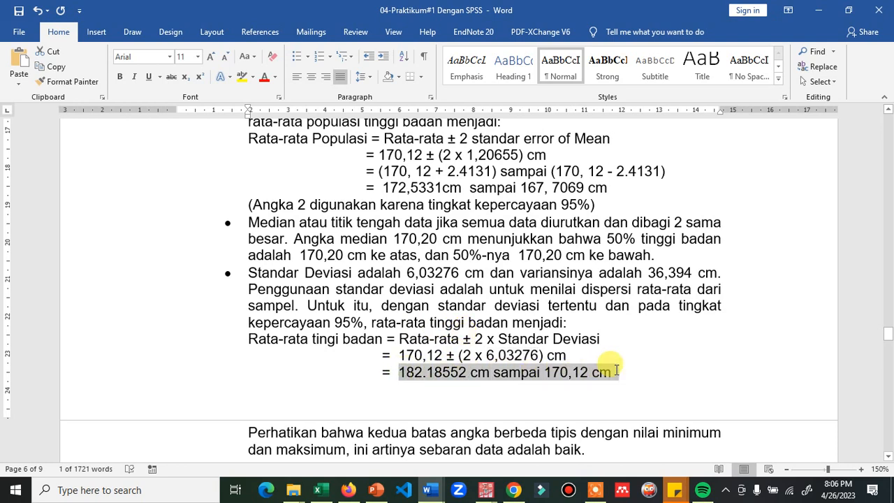
{"action": "scroll", "coordinate": [523, 388], "scroll_direction": "down", "scroll_amount": 1}
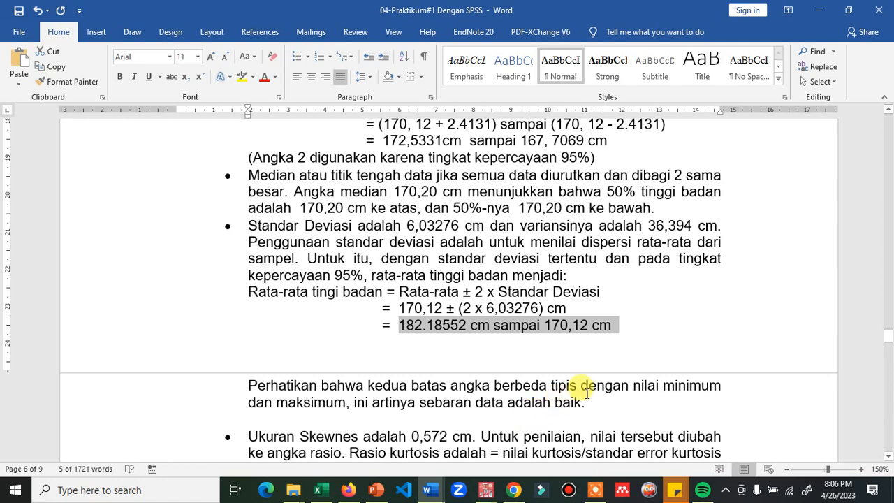
{"action": "scroll", "coordinate": [579, 391], "scroll_direction": "up", "scroll_amount": 6}
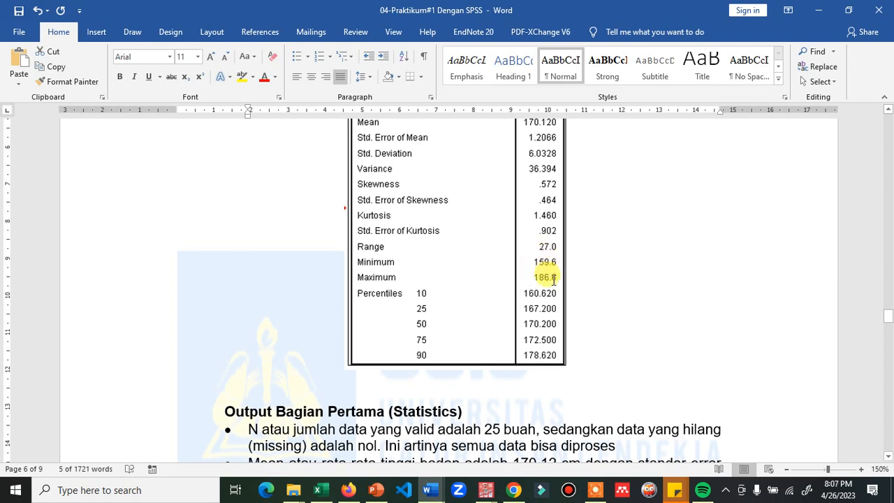
{"action": "scroll", "coordinate": [553, 278], "scroll_direction": "down", "scroll_amount": 9}
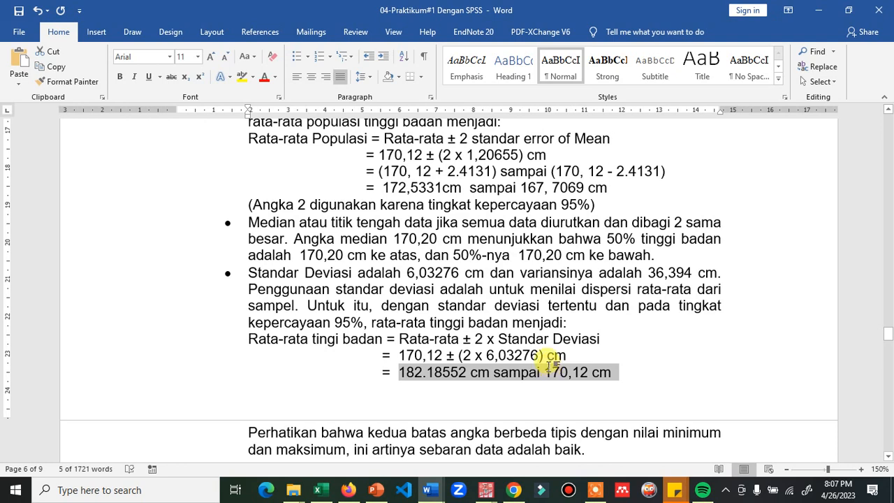
{"action": "scroll", "coordinate": [550, 365], "scroll_direction": "down", "scroll_amount": 3}
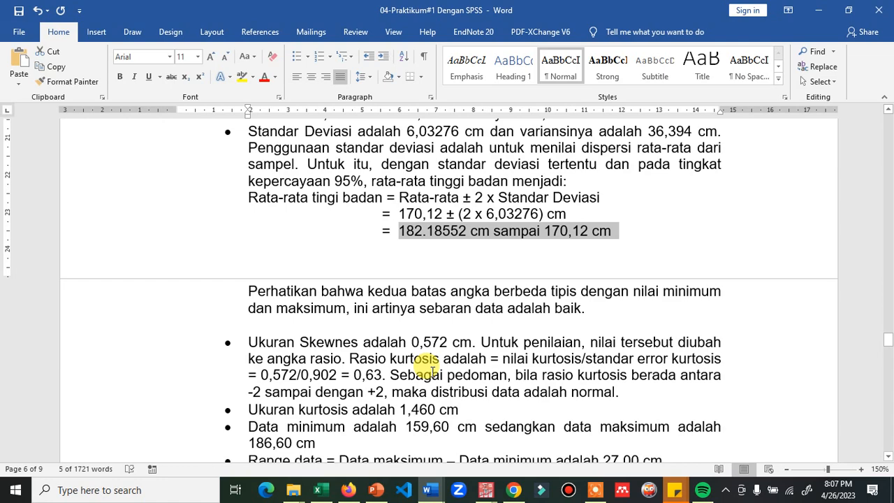
Read through the Skewness, kurtosis, minimum, maximum, range and Angka Persentil explanations, glancing at the module's histogram
{"action": "scroll", "coordinate": [433, 370], "scroll_direction": "down", "scroll_amount": 15}
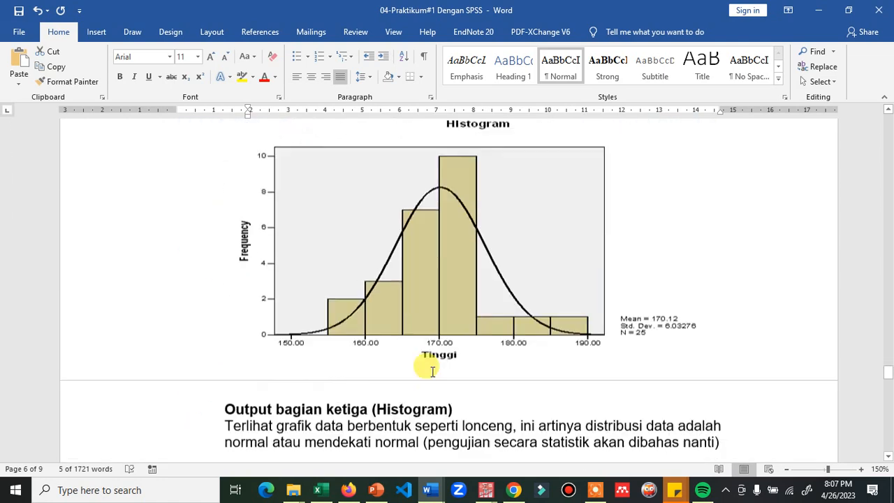
{"action": "scroll", "coordinate": [447, 308], "scroll_direction": "up", "scroll_amount": 5}
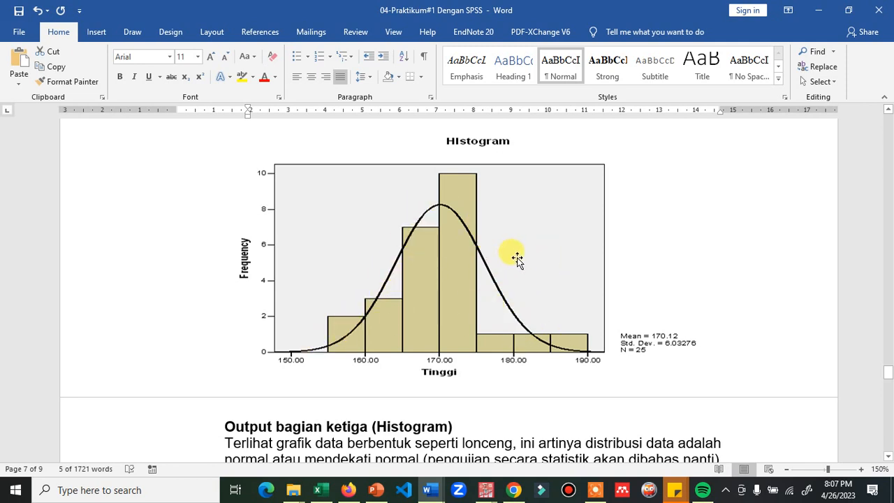
{"action": "scroll", "coordinate": [422, 260], "scroll_direction": "up", "scroll_amount": 5}
{"action": "scroll", "coordinate": [422, 263], "scroll_direction": "up", "scroll_amount": 15}
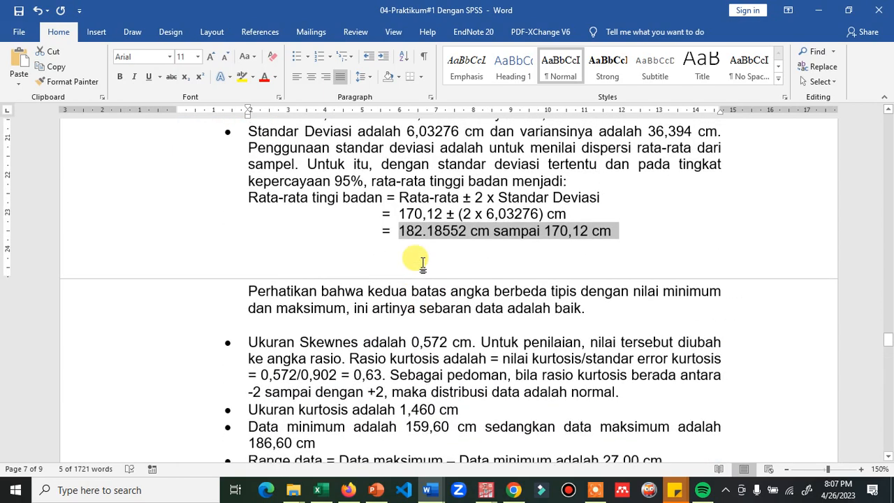
{"action": "scroll", "coordinate": [423, 263], "scroll_direction": "down", "scroll_amount": 1}
{"action": "scroll", "coordinate": [423, 264], "scroll_direction": "down", "scroll_amount": 1}
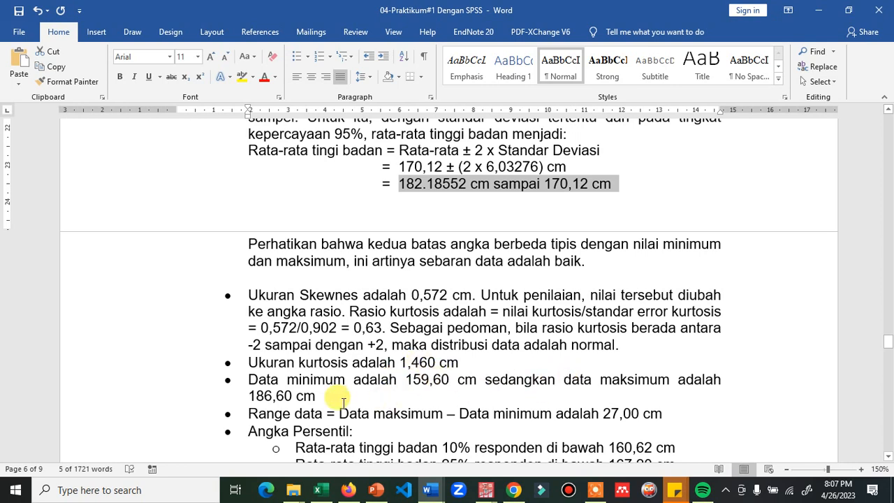
{"action": "scroll", "coordinate": [338, 392], "scroll_direction": "down", "scroll_amount": 1}
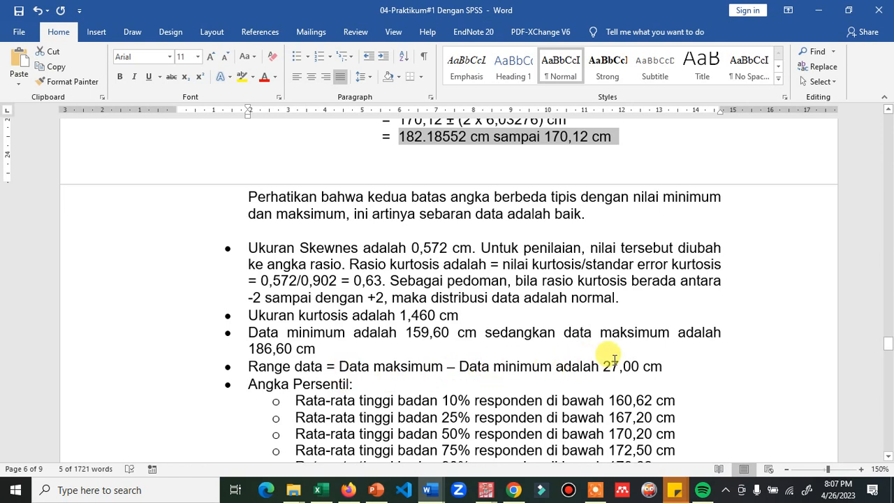
{"action": "scroll", "coordinate": [562, 353], "scroll_direction": "down", "scroll_amount": 4}
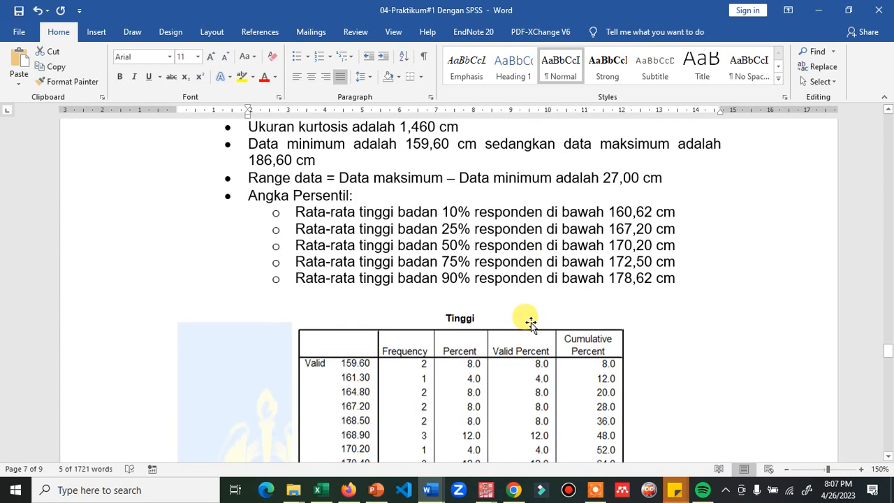
Switch to the PASW Statistics output Output8 and examine the Tinggi table's Frequency, Percent, Valid Percent and Cumulative Percent columns
{"action": "left_click", "coordinate": [486, 490]}
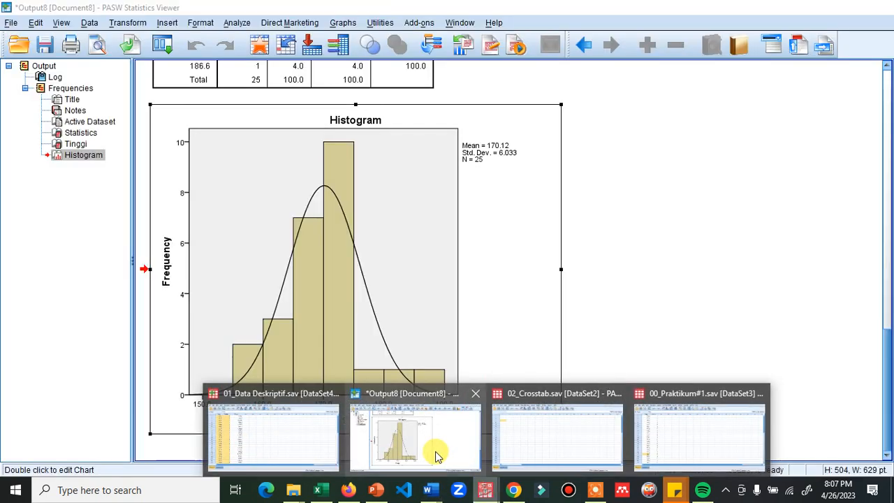
{"action": "left_click", "coordinate": [434, 451]}
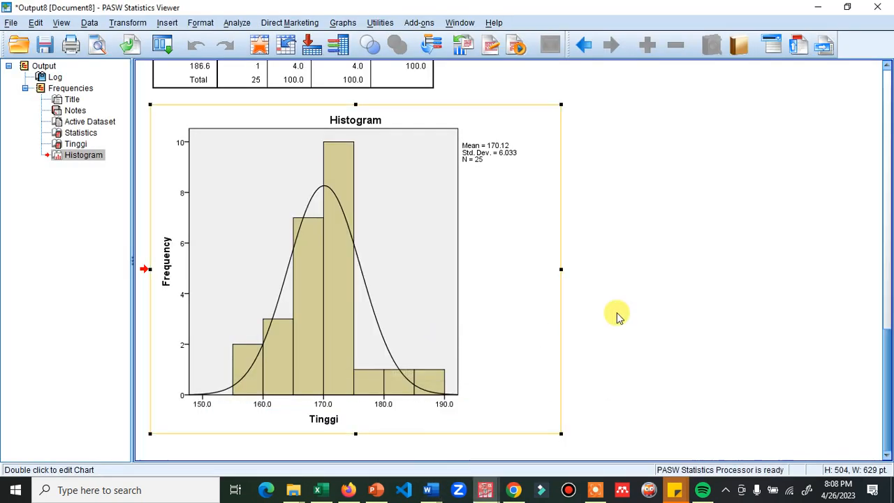
{"action": "scroll", "coordinate": [659, 291], "scroll_direction": "up", "scroll_amount": 5}
{"action": "scroll", "coordinate": [659, 291], "scroll_direction": "up", "scroll_amount": 2}
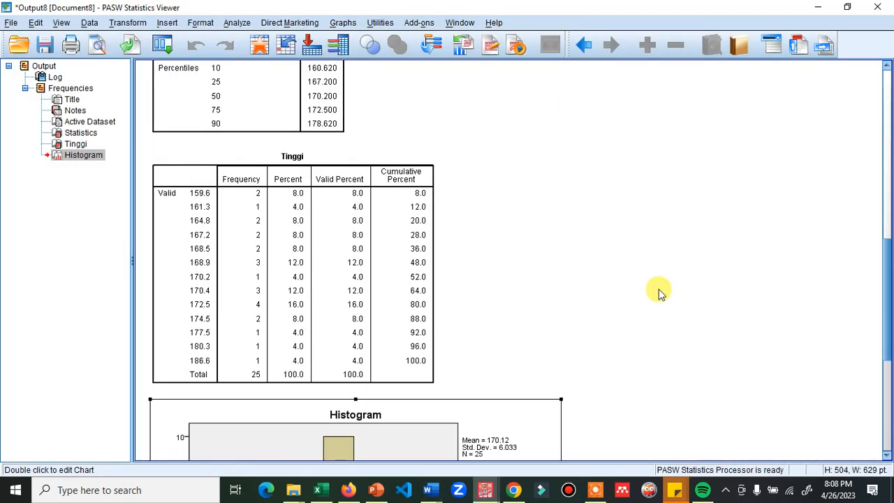
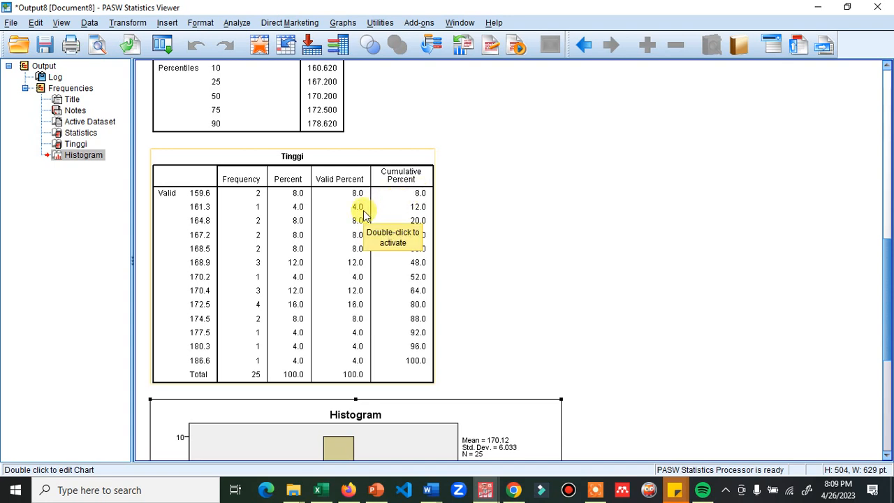
{"action": "left_click", "coordinate": [461, 389]}
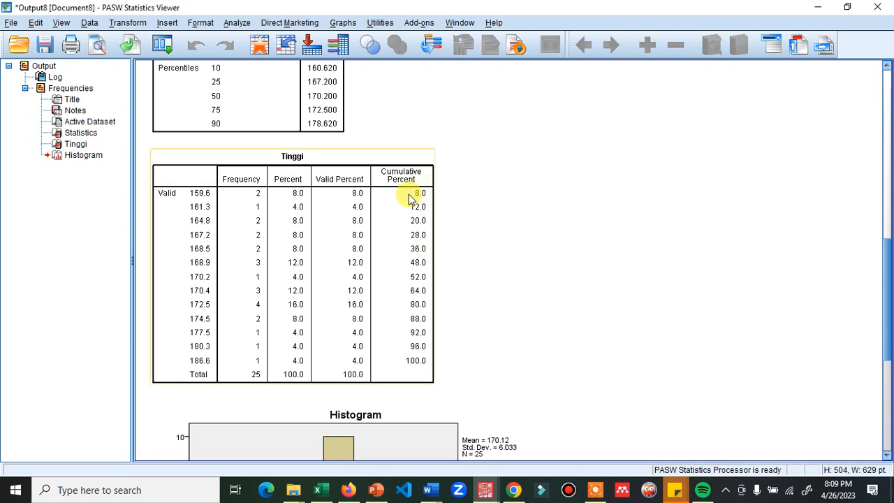
{"action": "left_click", "coordinate": [380, 202]}
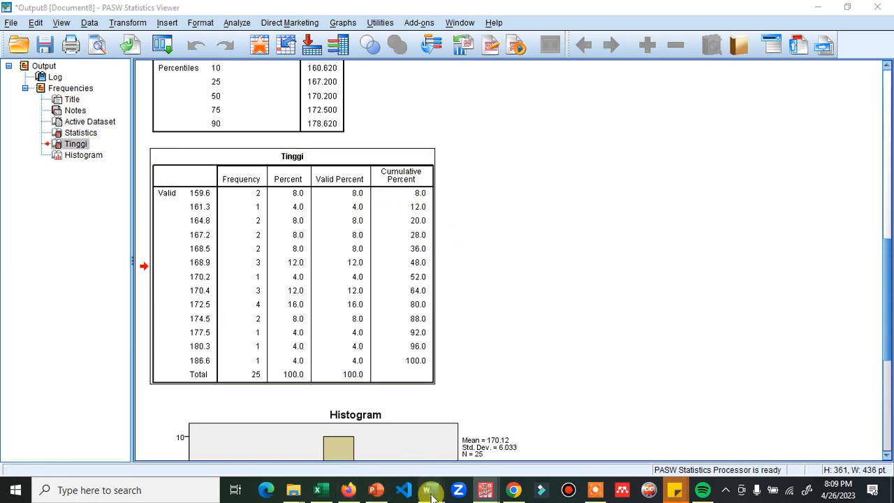
Circle the two 159.6 values in Excel's Sheet2 in red and tick the matching 159.6 frequency in Word's Document28
{"action": "mouse_move", "coordinate": [429, 492]}
{"action": "left_click", "coordinate": [532, 434]}
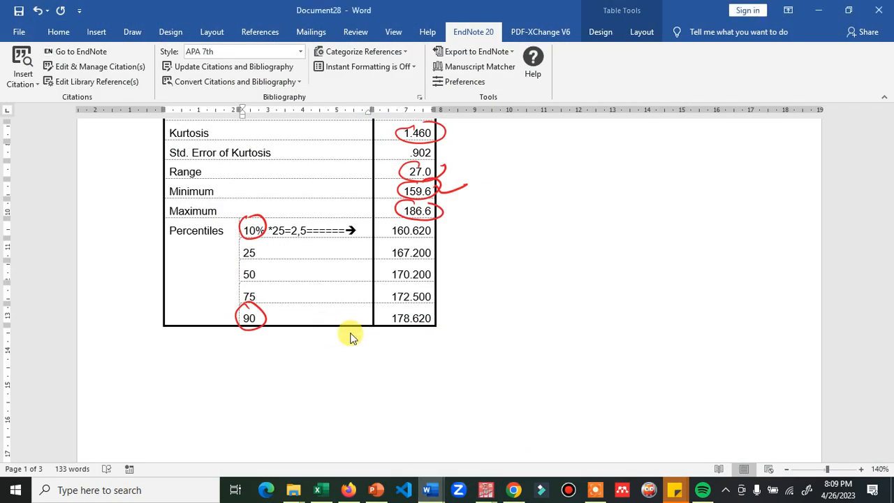
{"action": "scroll", "coordinate": [349, 331], "scroll_direction": "down", "scroll_amount": 10}
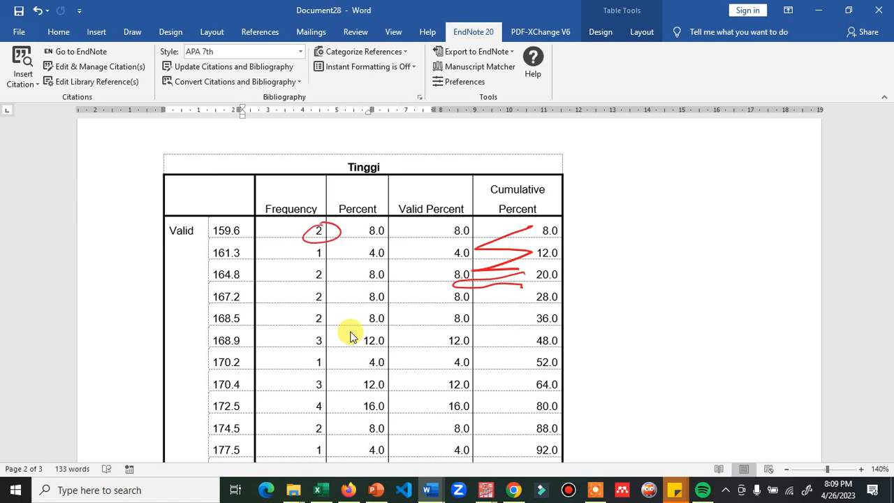
{"action": "key", "text": "alt+Tab"}
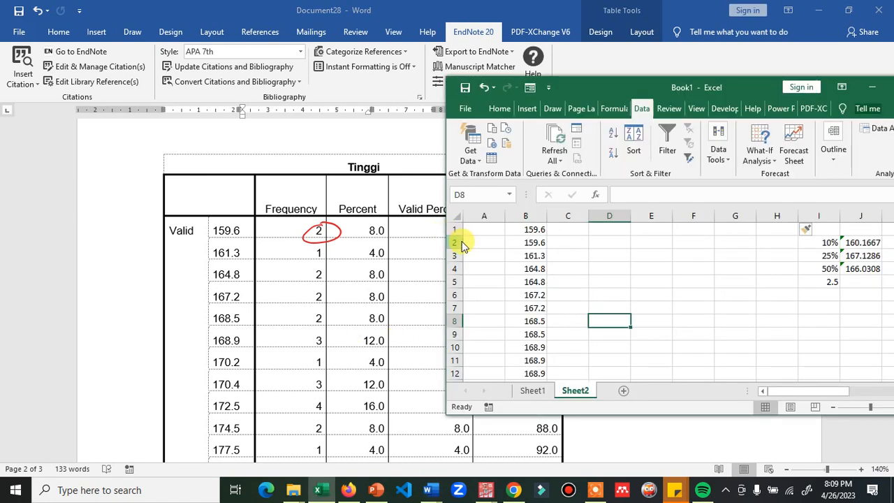
{"action": "mouse_move", "coordinate": [537, 227]}
{"action": "left_mouse_down"}
{"action": "mouse_move", "coordinate": [523, 227]}
{"action": "mouse_move", "coordinate": [522, 243]}
{"action": "mouse_move", "coordinate": [559, 236]}
{"action": "left_mouse_up"}
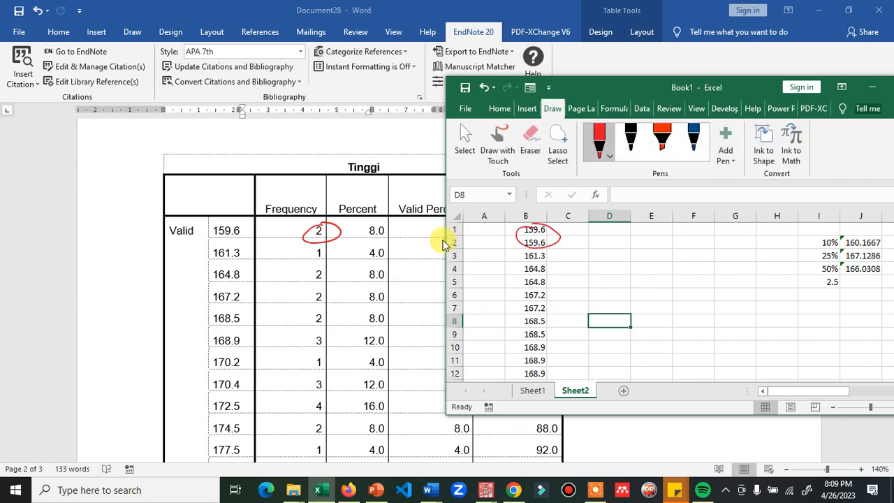
{"action": "left_click", "coordinate": [442, 245]}
{"action": "left_click_drag", "start_coordinate": [328, 228], "coordinate": [354, 222]}
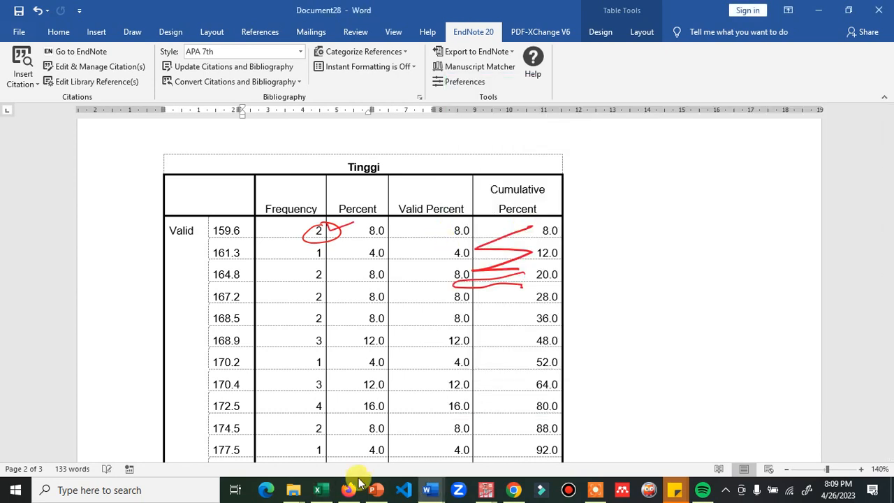
In Excel, tick 161.3, circle the two 164.8 values, handwrite 2/25 = and 1/25 in red, and minimize the workbook
{"action": "left_click", "coordinate": [322, 489]}
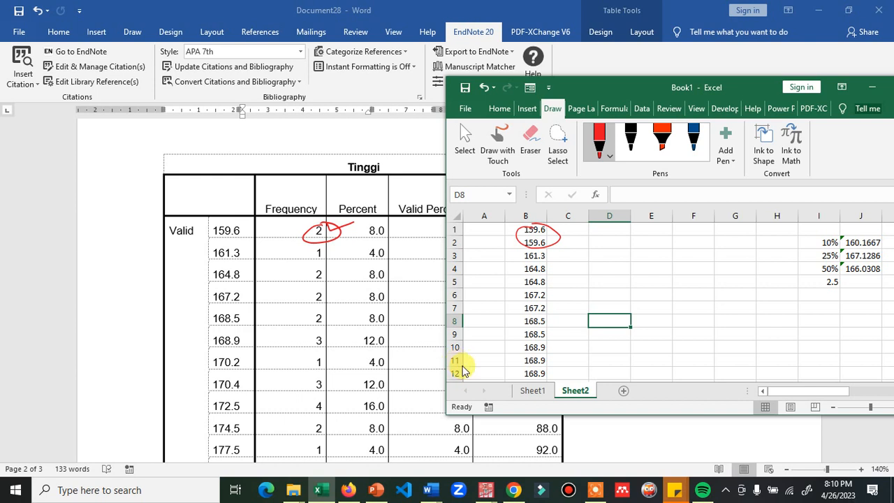
{"action": "left_click_drag", "start_coordinate": [548, 255], "coordinate": [563, 254]}
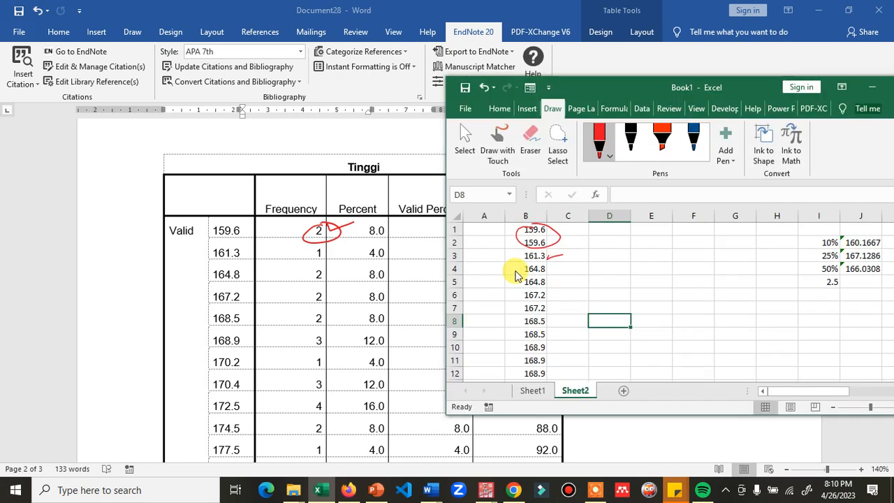
{"action": "mouse_move", "coordinate": [517, 266]}
{"action": "left_mouse_down"}
{"action": "mouse_move", "coordinate": [546, 289]}
{"action": "mouse_move", "coordinate": [557, 274]}
{"action": "left_mouse_up"}
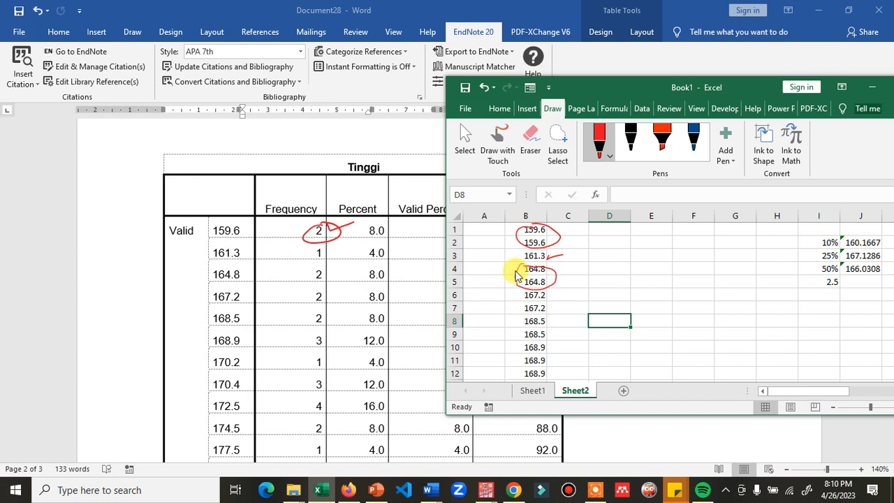
{"action": "mouse_move", "coordinate": [626, 282]}
{"action": "left_mouse_down"}
{"action": "mouse_move", "coordinate": [652, 280]}
{"action": "mouse_move", "coordinate": [654, 304]}
{"action": "mouse_move", "coordinate": [675, 295]}
{"action": "left_mouse_up"}
{"action": "left_click_drag", "start_coordinate": [680, 288], "coordinate": [685, 292]}
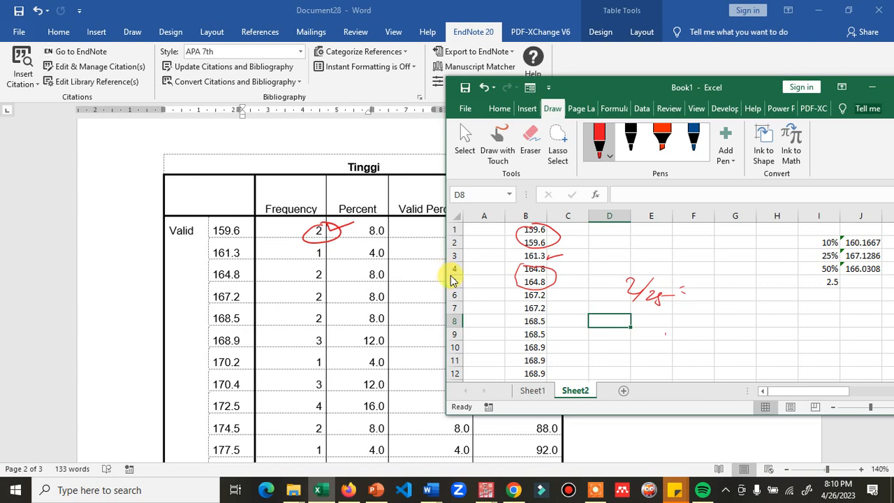
{"action": "mouse_move", "coordinate": [663, 333]}
{"action": "left_mouse_down"}
{"action": "mouse_move", "coordinate": [684, 344]}
{"action": "mouse_move", "coordinate": [680, 356]}
{"action": "mouse_move", "coordinate": [701, 342]}
{"action": "left_mouse_up"}
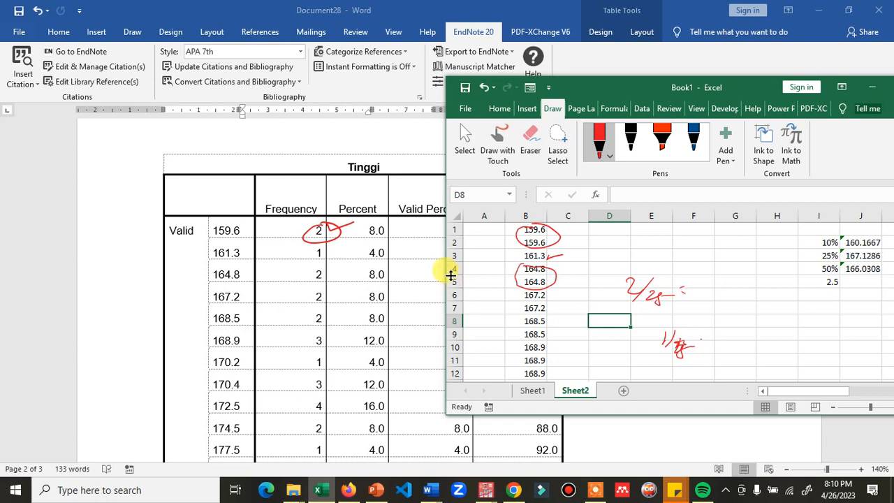
{"action": "left_click", "coordinate": [416, 274]}
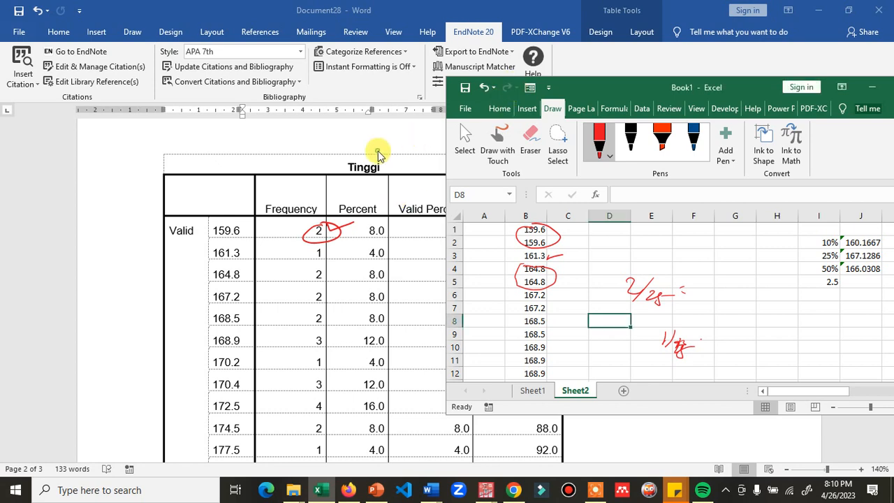
{"action": "left_click", "coordinate": [688, 91]}
{"action": "left_click", "coordinate": [873, 87]}
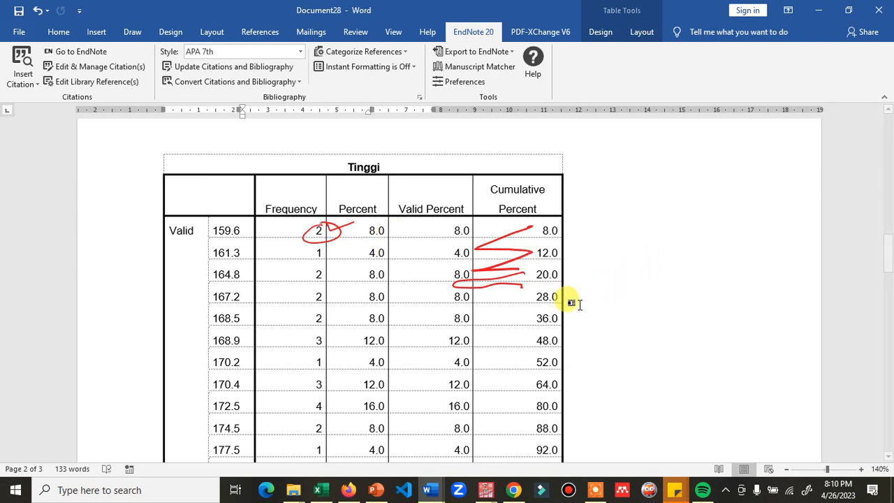
View the end of the Tinggi table and the full Histogram with its normal curve in Document28, at 110% zoom
{"action": "key", "text": "ctrl+a"}
{"action": "scroll", "coordinate": [579, 304], "scroll_direction": "down", "scroll_amount": 6}
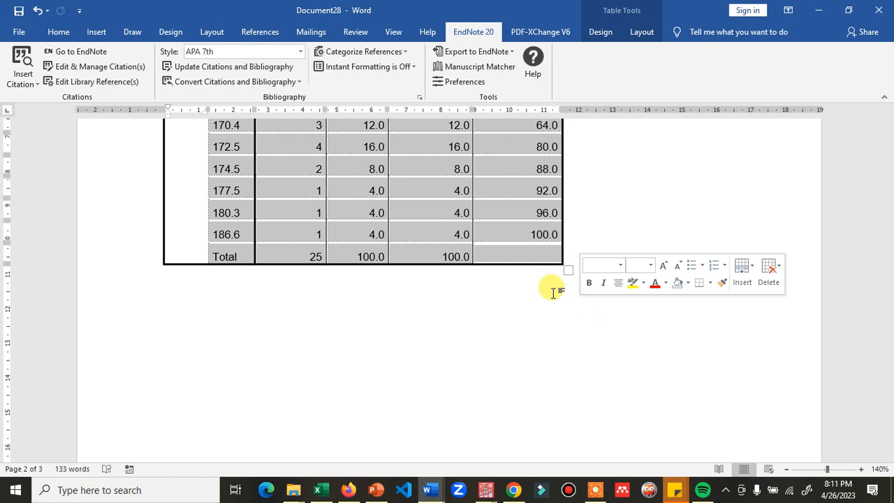
{"action": "scroll", "coordinate": [477, 273], "scroll_direction": "down", "scroll_amount": 10}
{"action": "scroll", "coordinate": [479, 278], "scroll_direction": "down", "scroll_amount": 5}
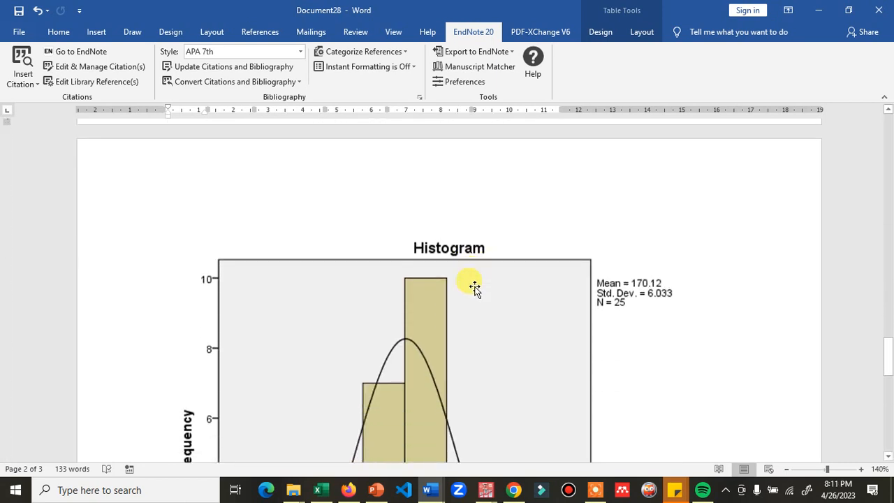
{"action": "scroll", "coordinate": [473, 291], "scroll_direction": "down", "scroll_amount": 3}
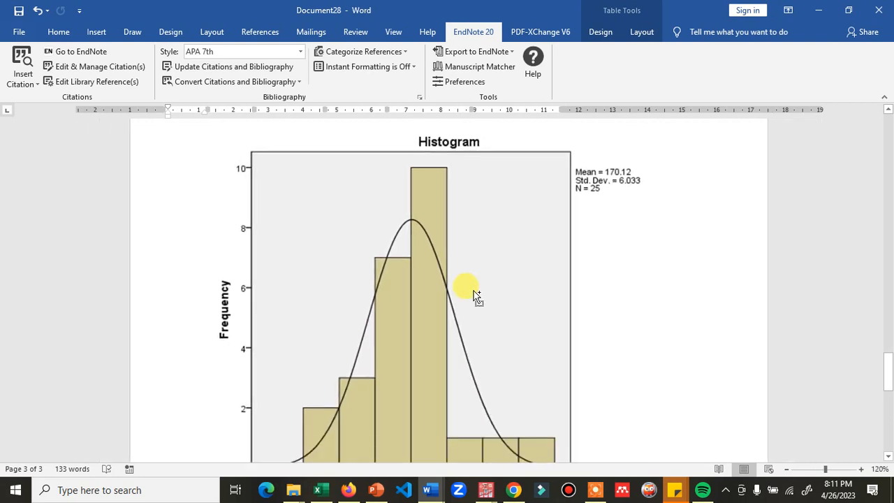
{"action": "scroll", "coordinate": [473, 292], "scroll_direction": "down", "scroll_amount": 3}
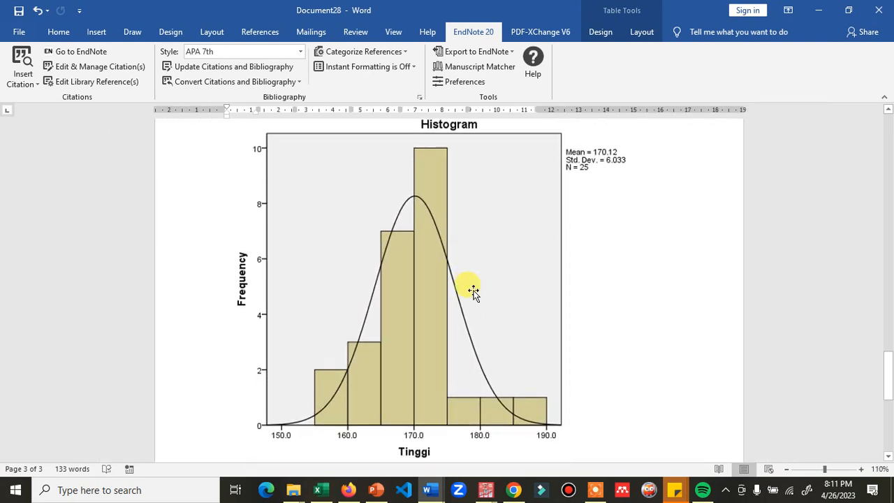
On Document28's histogram, circle Frequency, Tinggi and 170.0 in red, outline the first bar and draw a line across to frequency 2
{"action": "scroll", "coordinate": [473, 292], "scroll_direction": "down", "scroll_amount": 1}
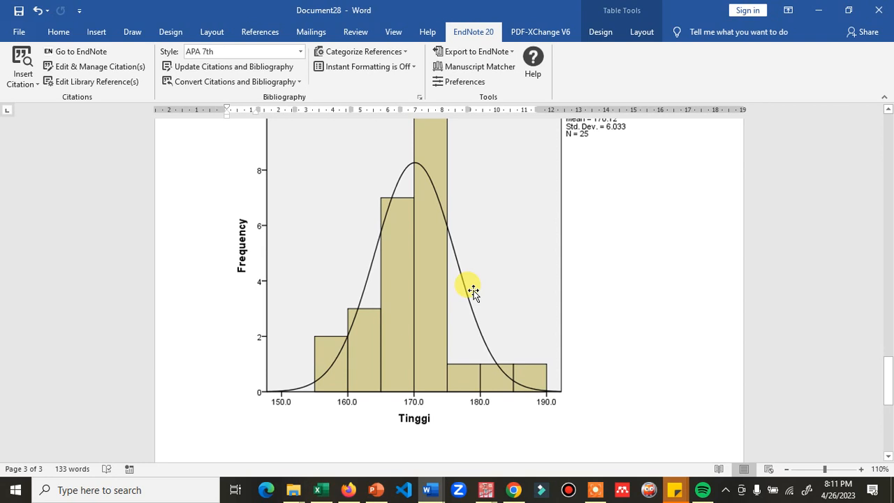
{"action": "scroll", "coordinate": [473, 292], "scroll_direction": "up", "scroll_amount": 1}
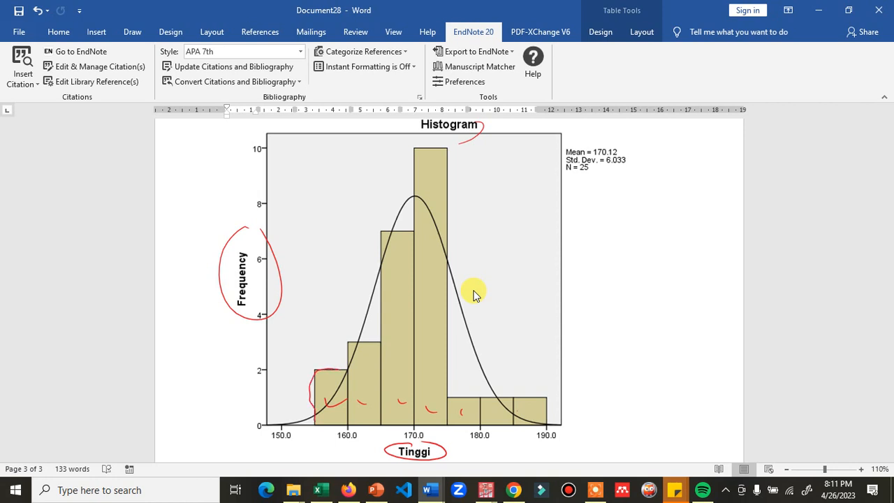
{"action": "left_click_drag", "start_coordinate": [255, 367], "coordinate": [345, 368]}
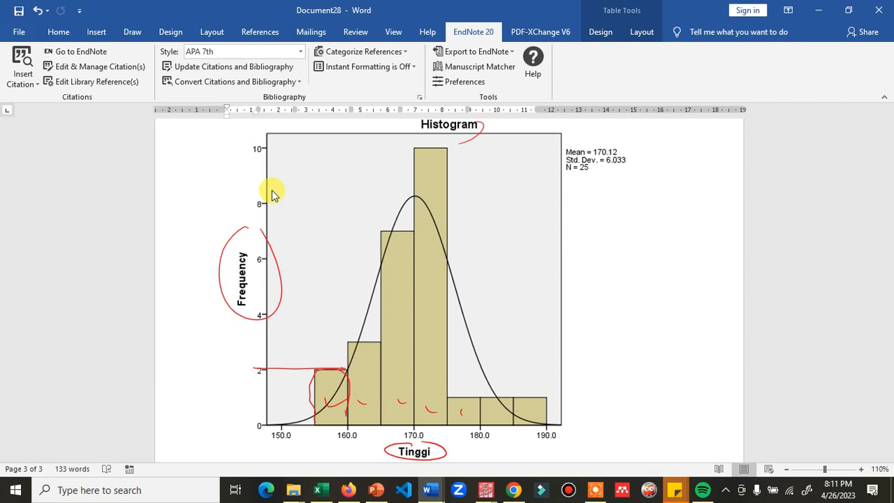
{"action": "mouse_move", "coordinate": [405, 426]}
{"action": "left_mouse_down"}
{"action": "mouse_move", "coordinate": [410, 439]}
{"action": "mouse_move", "coordinate": [414, 427]}
{"action": "left_mouse_up"}
{"action": "mouse_move", "coordinate": [447, 431]}
{"action": "left_mouse_down"}
{"action": "mouse_move", "coordinate": [438, 434]}
{"action": "mouse_move", "coordinate": [451, 432]}
{"action": "left_mouse_up"}
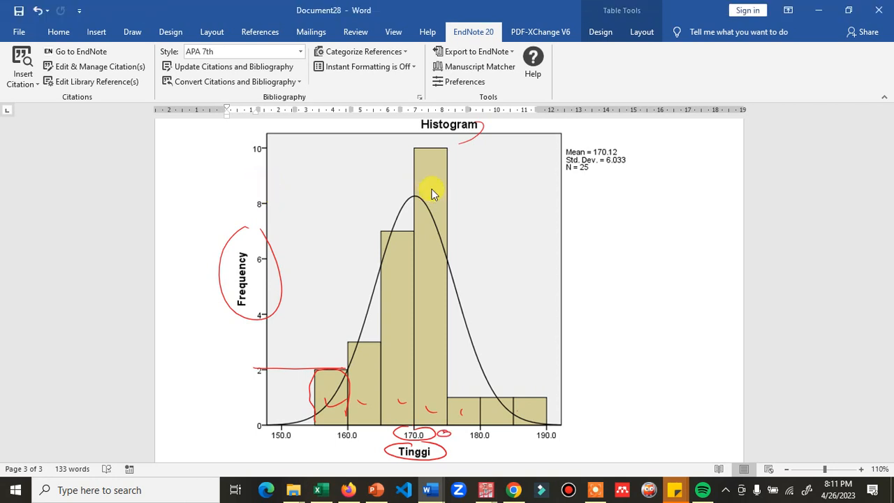
Draw a red wavy upward arrow along the tallest histogram bar and an arrowed line across the three short bars, then stop annotating
{"action": "left_click_drag", "start_coordinate": [429, 166], "coordinate": [463, 163]}
{"action": "left_click_drag", "start_coordinate": [422, 408], "coordinate": [434, 160]}
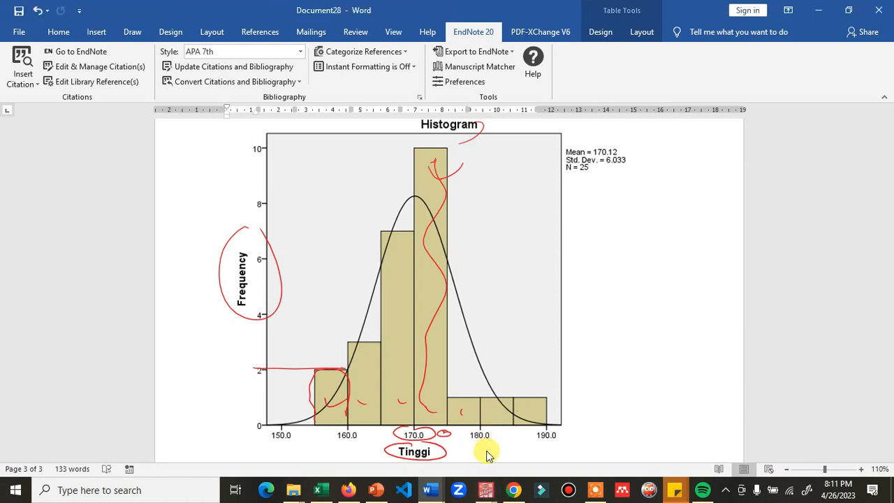
{"action": "left_click_drag", "start_coordinate": [454, 413], "coordinate": [552, 409]}
{"action": "mouse_move", "coordinate": [430, 495]}
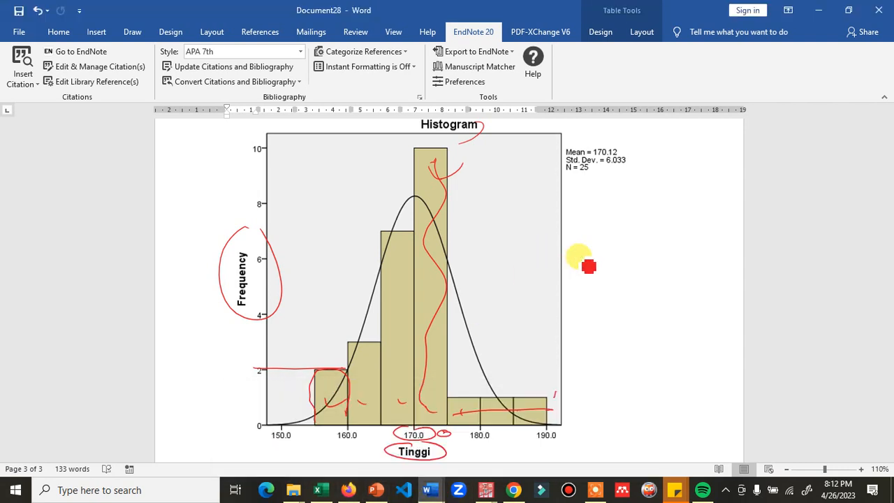
{"action": "left_click", "coordinate": [583, 261]}
{"action": "key", "text": "Down"}
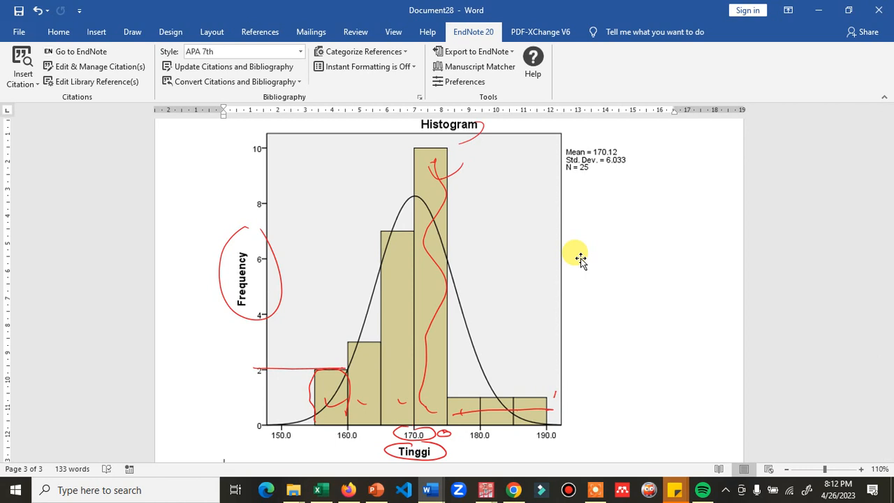
Switch to Output8 in PASW Statistics and view the end of the Tinggi table and its histogram
{"action": "left_click", "coordinate": [485, 490]}
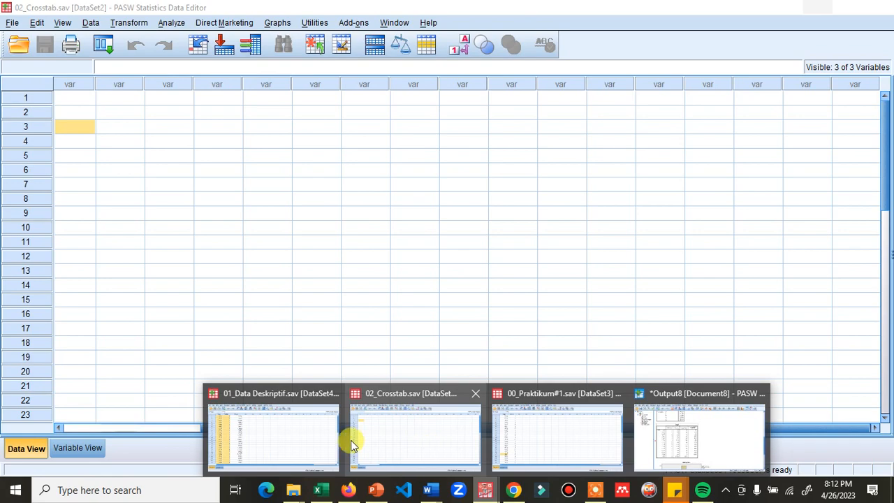
{"action": "mouse_move", "coordinate": [564, 437]}
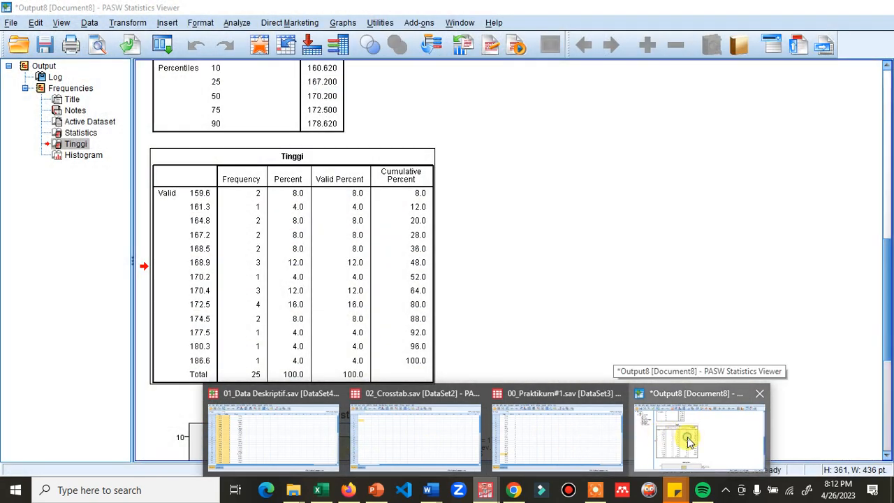
{"action": "left_click", "coordinate": [688, 440]}
{"action": "scroll", "coordinate": [634, 424], "scroll_direction": "down", "scroll_amount": 5}
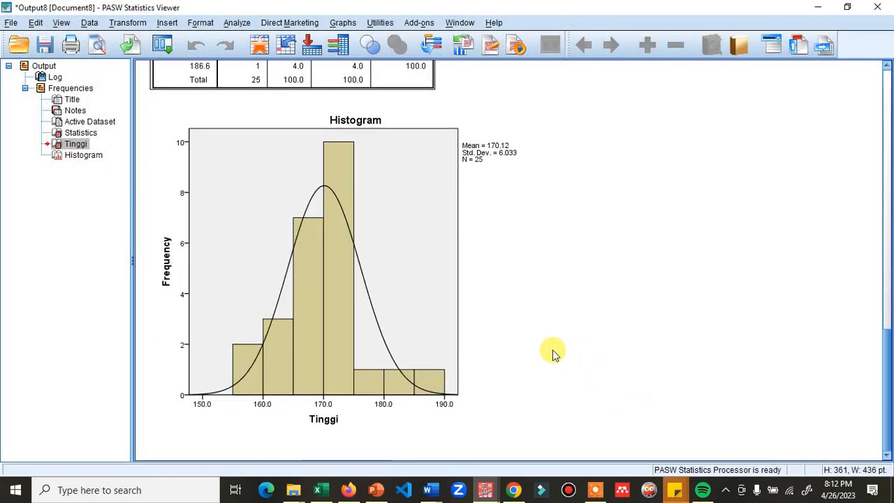
{"action": "left_click", "coordinate": [549, 373]}
{"action": "scroll", "coordinate": [537, 353], "scroll_direction": "up", "scroll_amount": 3}
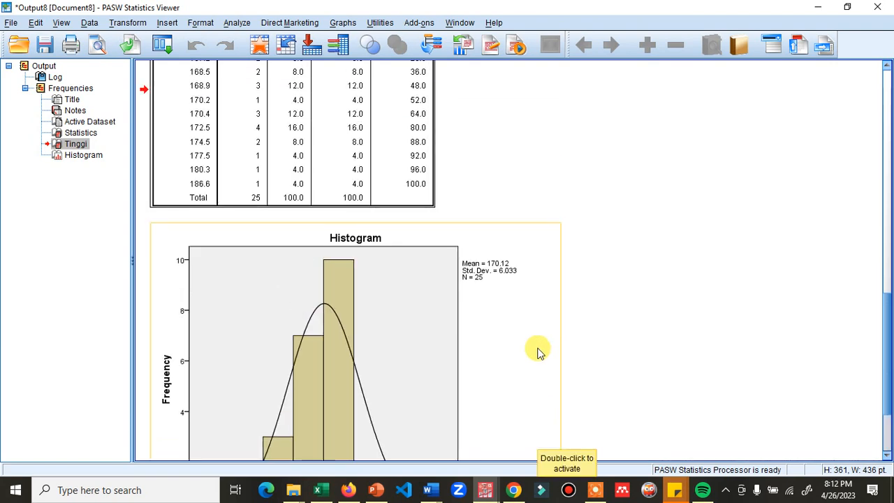
{"action": "scroll", "coordinate": [536, 370], "scroll_direction": "down", "scroll_amount": 2}
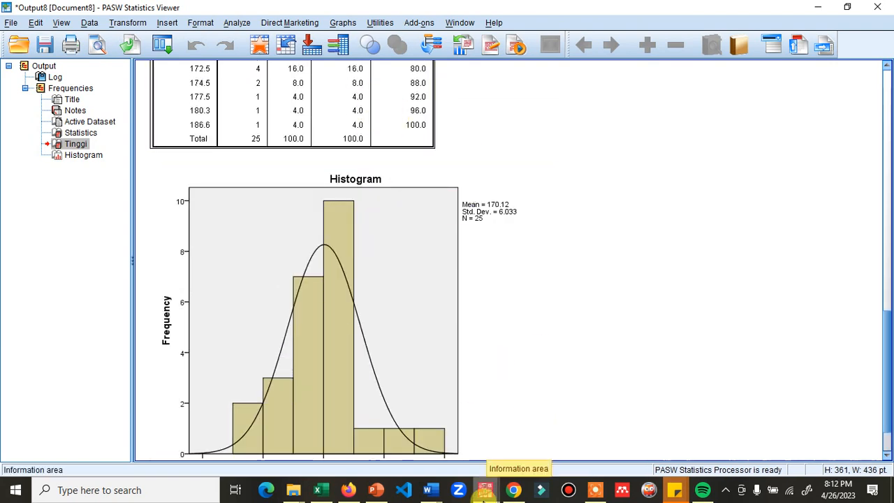
Switch to the 00_Praktikum#1.sav data, open the Frequencies analysis for Tinggi and set its chart type to Pie charts
{"action": "mouse_move", "coordinate": [485, 493]}
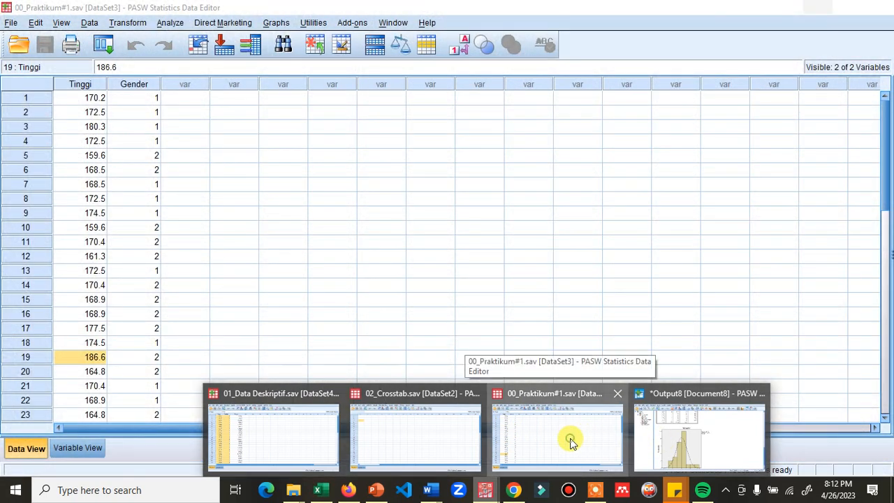
{"action": "left_click", "coordinate": [570, 437]}
{"action": "left_click", "coordinate": [170, 23]}
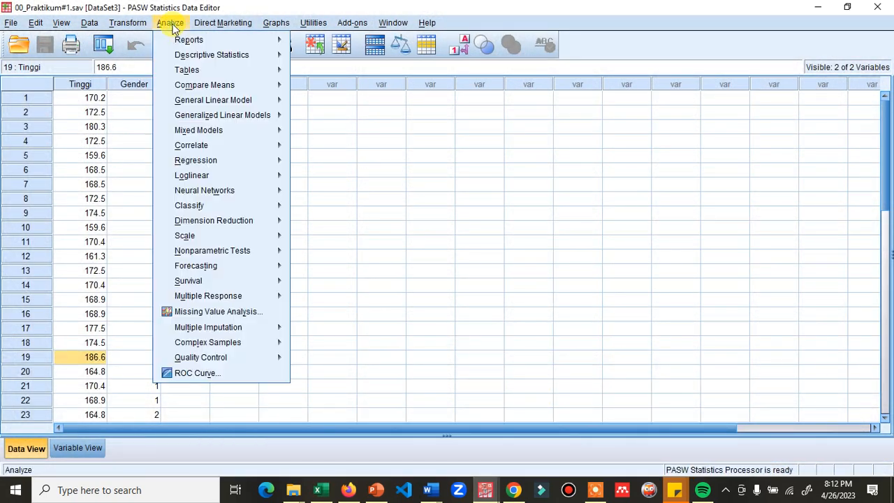
{"action": "mouse_move", "coordinate": [209, 60]}
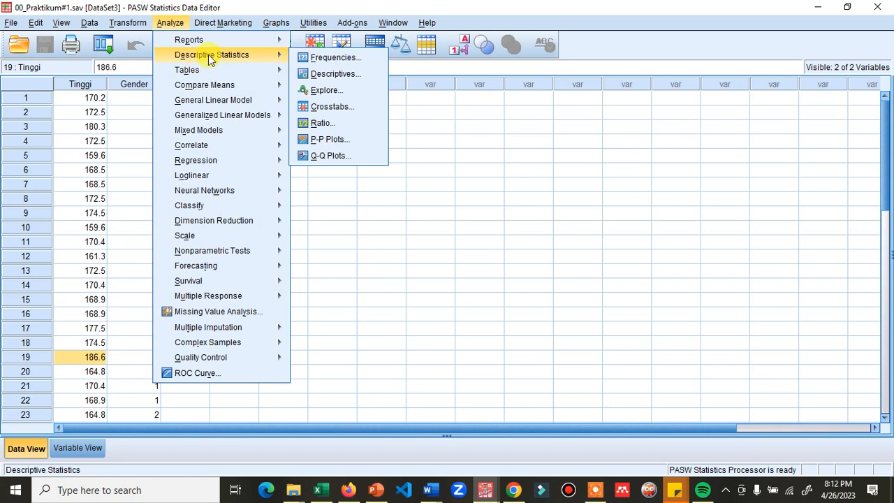
{"action": "left_click", "coordinate": [337, 59]}
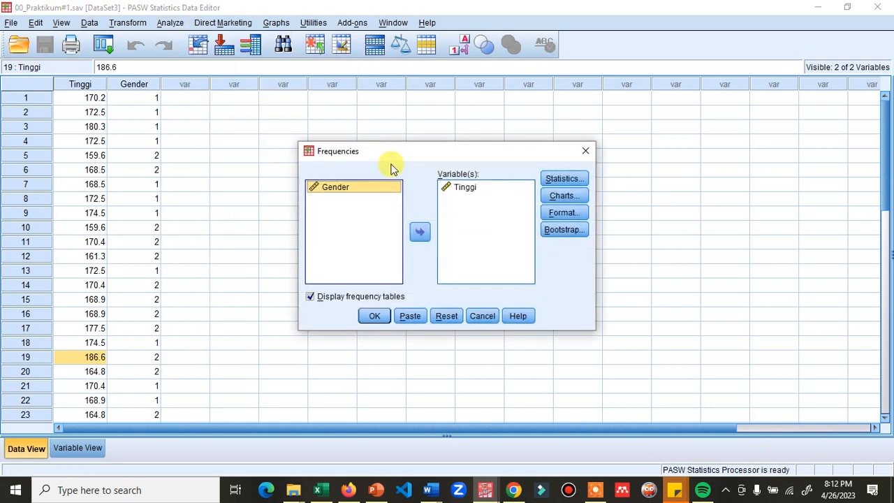
{"action": "left_click", "coordinate": [545, 197]}
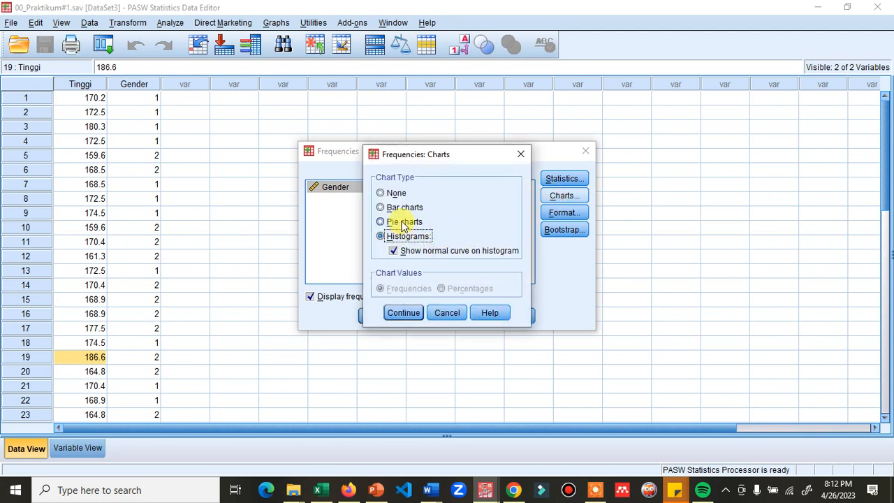
{"action": "left_click", "coordinate": [399, 222]}
{"action": "left_click", "coordinate": [403, 311]}
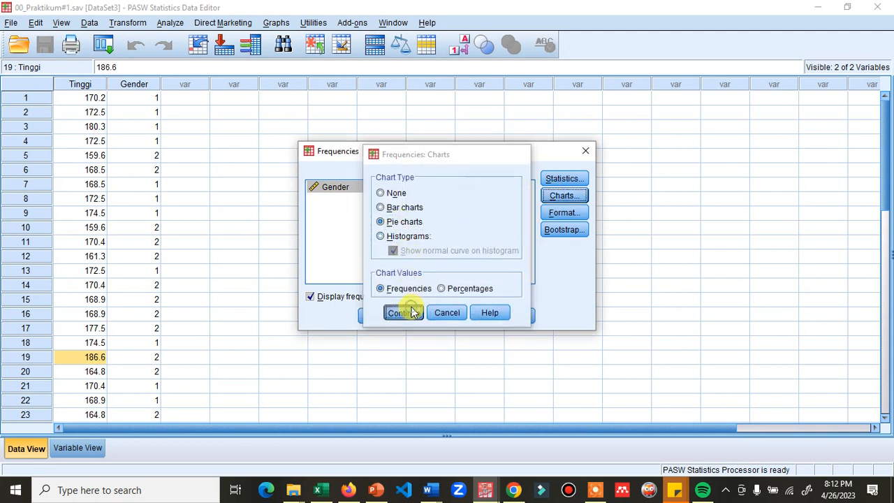
Set the Tinggi pie chart values to Percentages and run the Frequencies analysis
{"action": "left_click", "coordinate": [564, 196]}
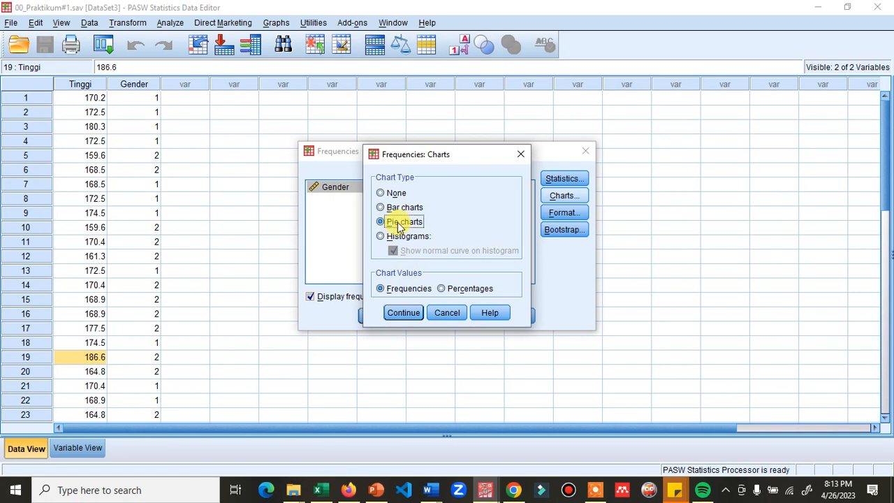
{"action": "left_click", "coordinate": [406, 313]}
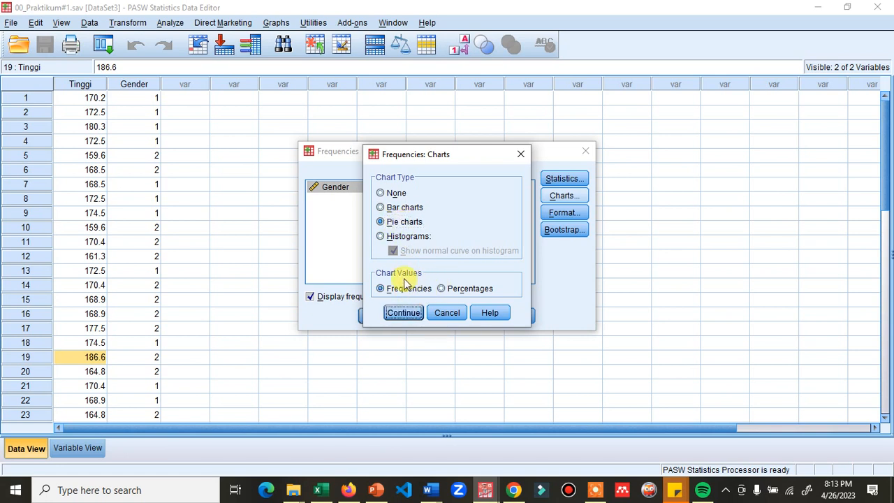
{"action": "left_click", "coordinate": [442, 289]}
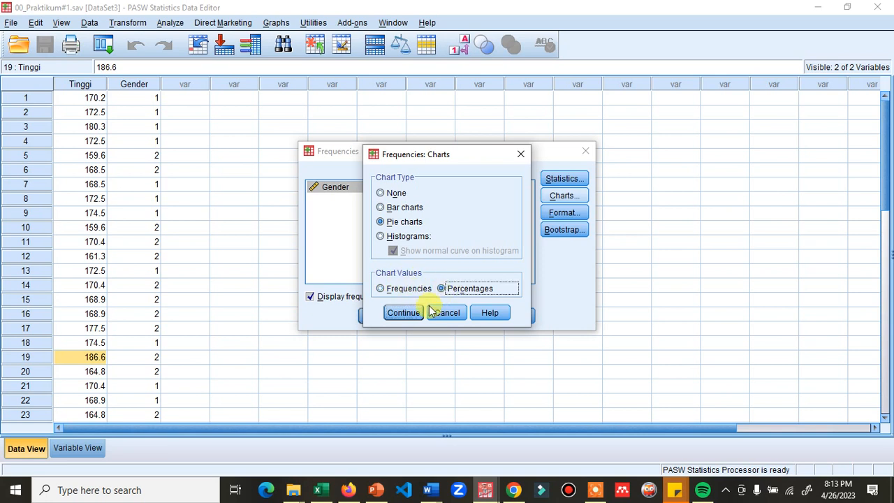
{"action": "left_click", "coordinate": [405, 313]}
{"action": "left_click", "coordinate": [375, 316]}
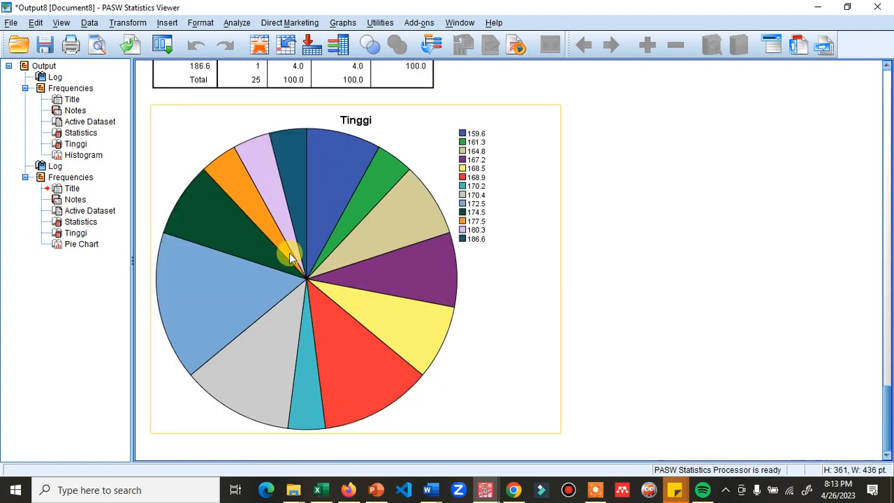
Select the Tinggi pie chart to inspect it and close Output8 without saving its contents
{"action": "left_click", "coordinate": [352, 169]}
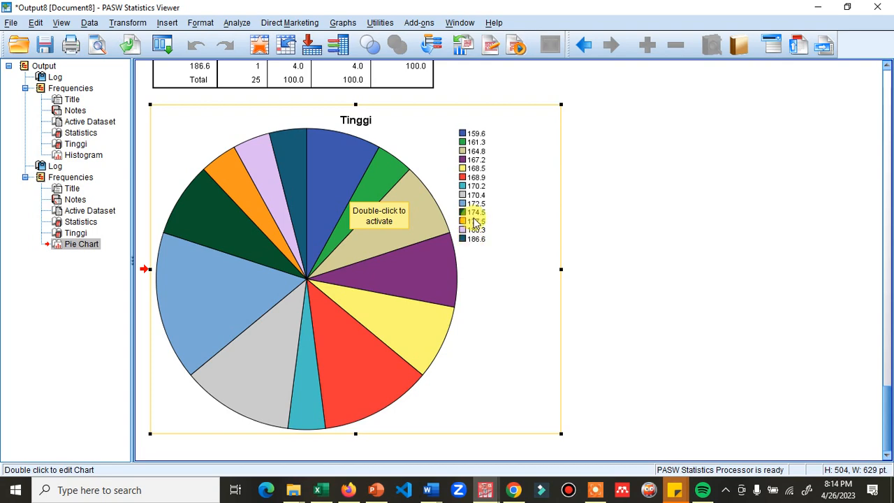
{"action": "left_click", "coordinate": [875, 6]}
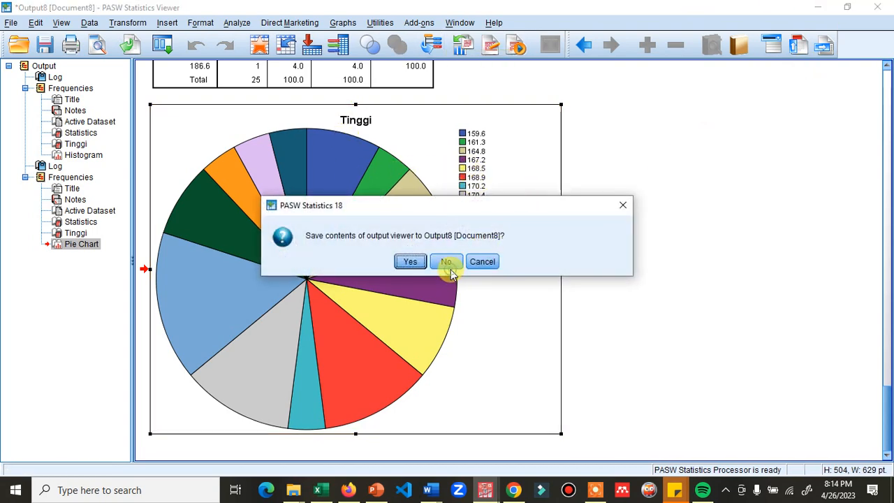
{"action": "left_click", "coordinate": [448, 262]}
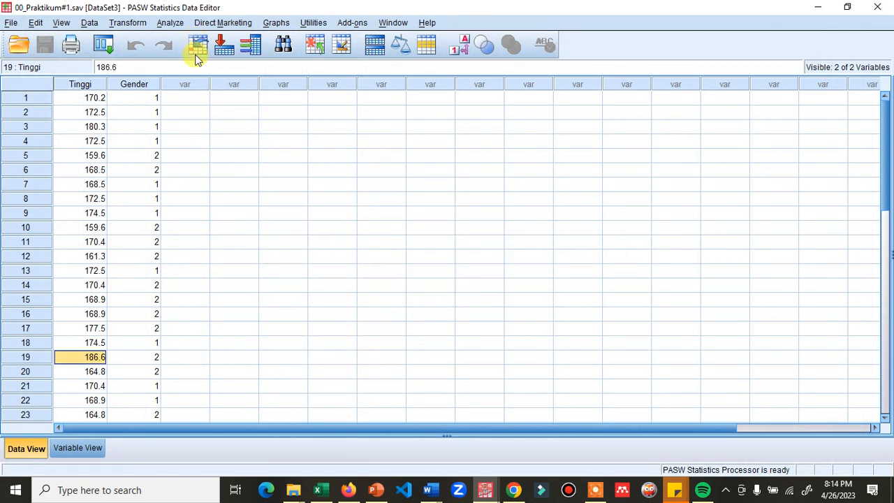
Rerun the Frequencies analysis on Tinggi with Pie charts as the chart type and Frequencies as the chart values
{"action": "left_click", "coordinate": [172, 25]}
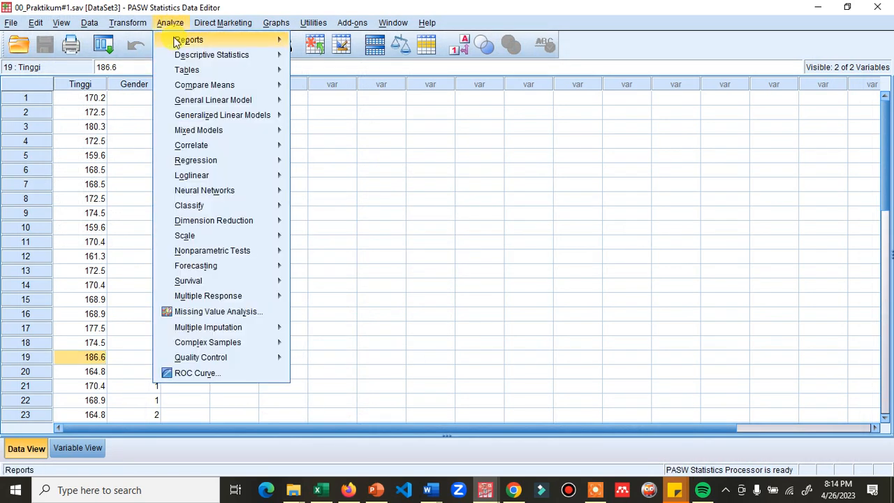
{"action": "mouse_move", "coordinate": [180, 54]}
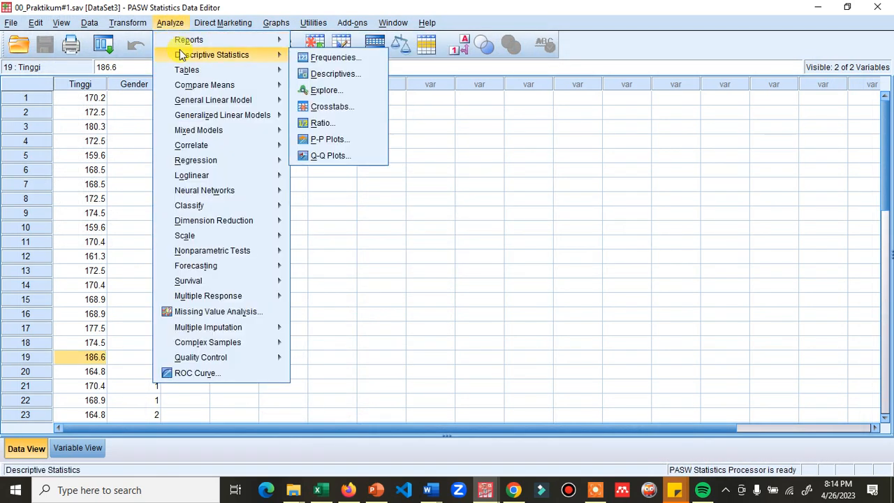
{"action": "left_click", "coordinate": [341, 58]}
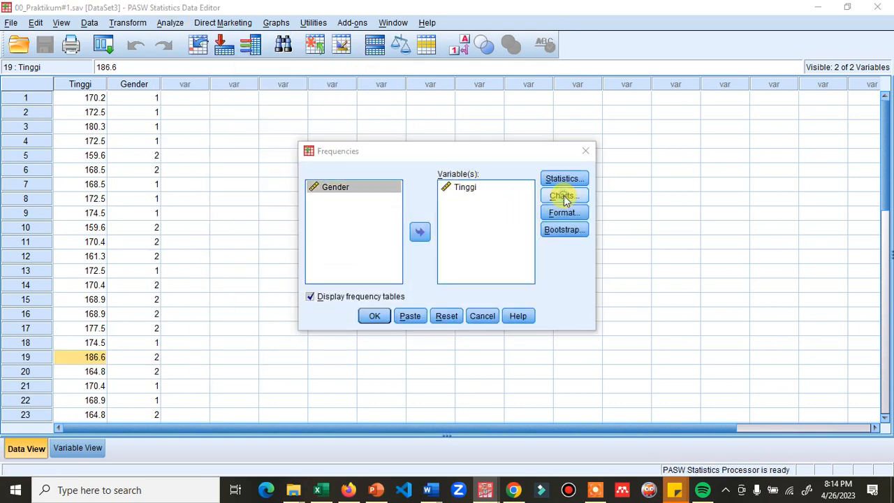
{"action": "left_click", "coordinate": [562, 198]}
{"action": "left_click", "coordinate": [398, 221]}
{"action": "left_click", "coordinate": [404, 289]}
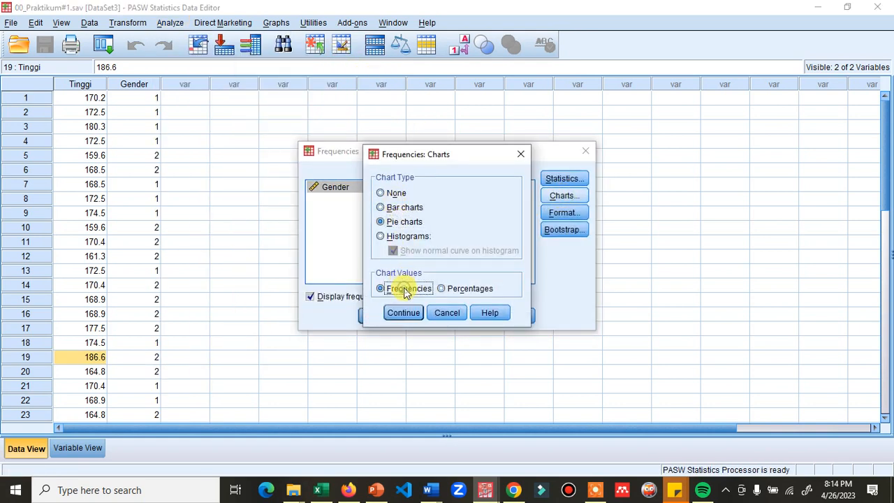
{"action": "left_click", "coordinate": [403, 313]}
{"action": "left_click", "coordinate": [375, 317]}
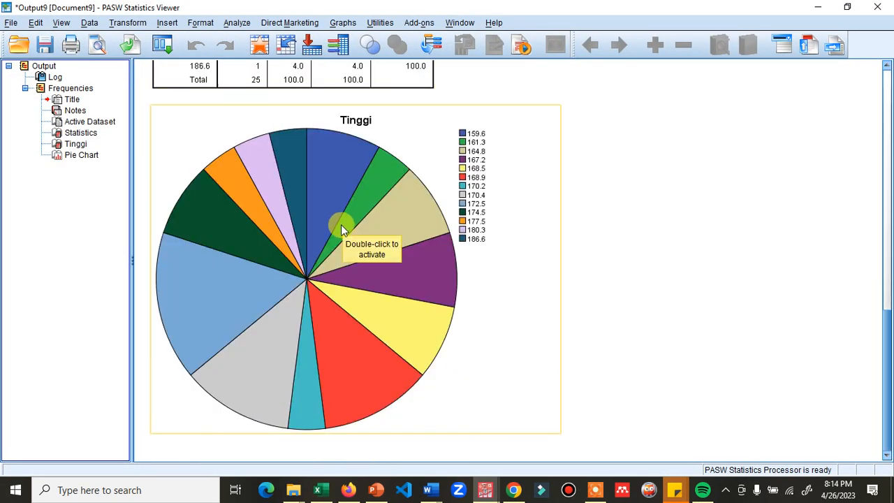
Examine the Tinggi pie chart and its legend in Output9, briefly opening the chart for editing
{"action": "left_click", "coordinate": [333, 174]}
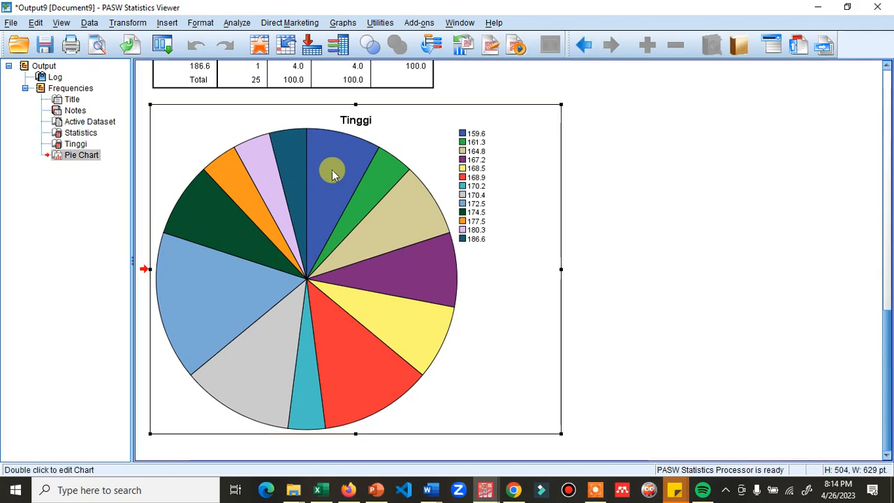
{"action": "double_click", "coordinate": [429, 279]}
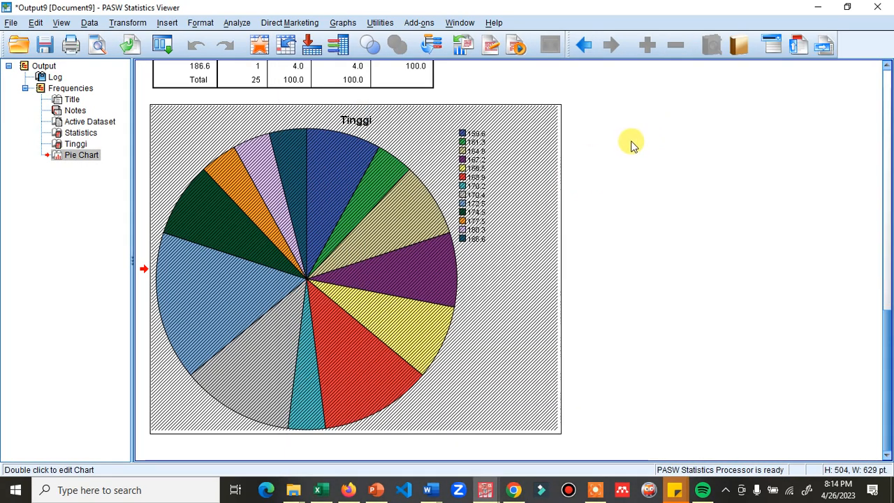
{"action": "left_click", "coordinate": [629, 141]}
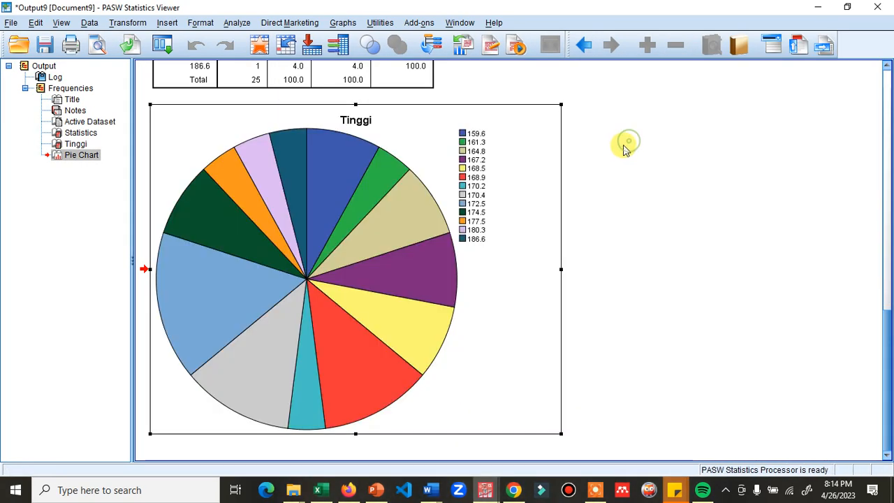
Return to the Data Editor and set up a Frequencies analysis with Gender replacing Tinggi as the analysed variable
{"action": "left_click", "coordinate": [818, 7]}
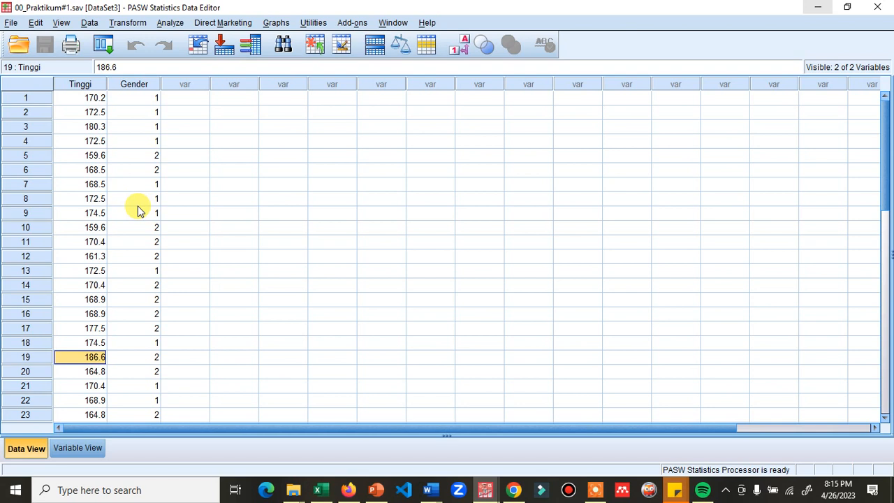
{"action": "left_click", "coordinate": [173, 24]}
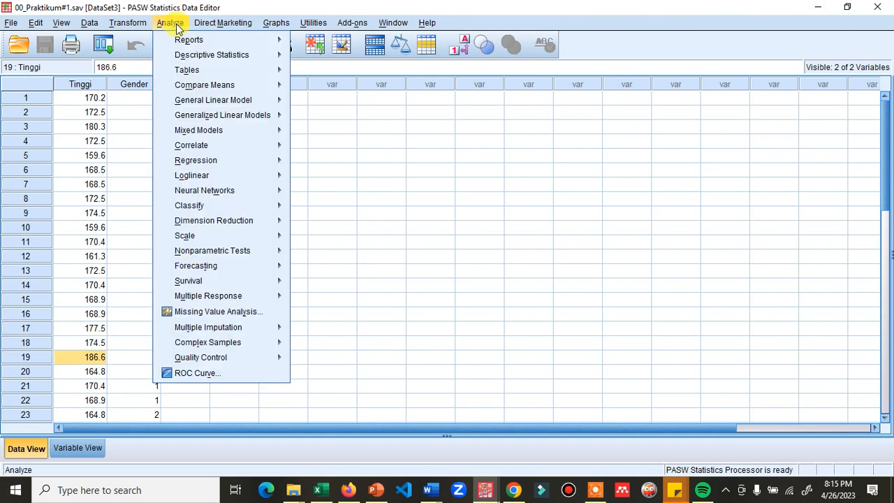
{"action": "mouse_move", "coordinate": [187, 58]}
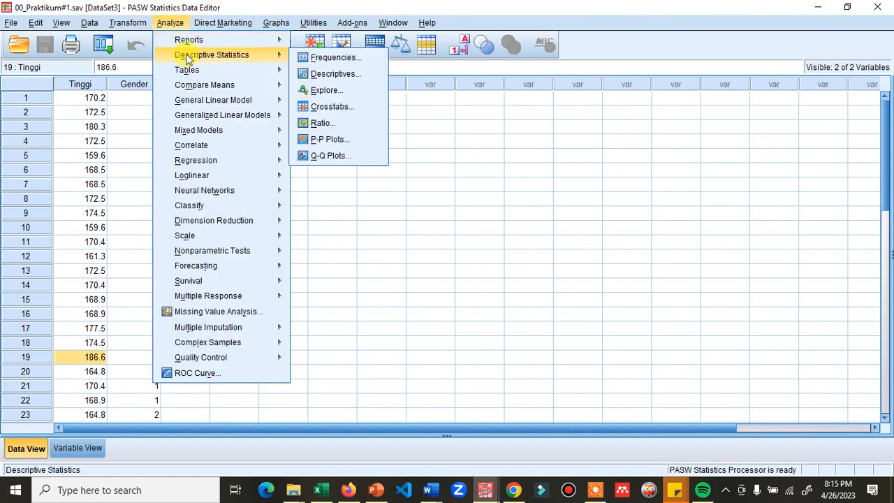
{"action": "left_click", "coordinate": [321, 58]}
{"action": "left_click", "coordinate": [454, 189]}
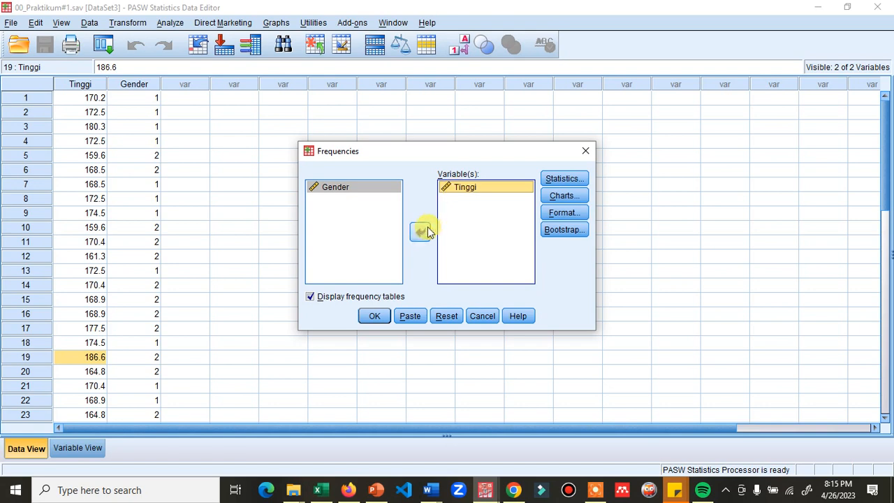
{"action": "left_click", "coordinate": [422, 232]}
{"action": "left_click", "coordinate": [354, 199]}
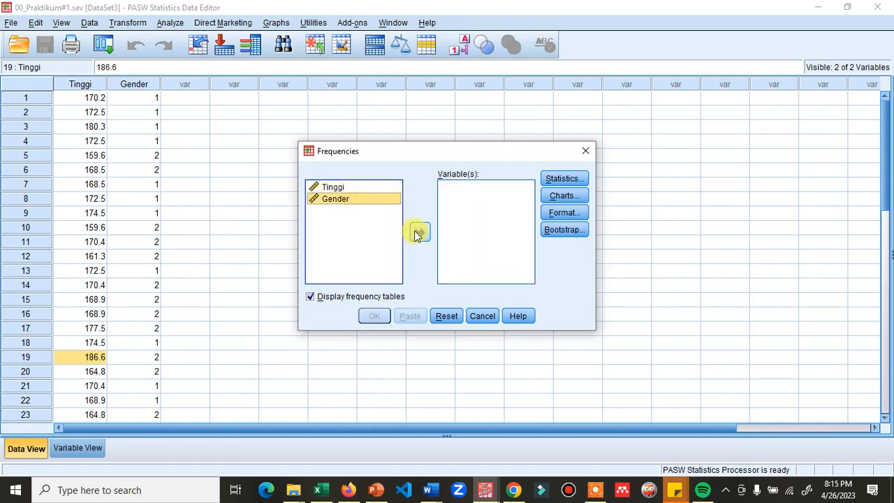
{"action": "left_click", "coordinate": [418, 233]}
Exclude Quartiles and Percentile(s) from the statistics of the Gender Frequencies analysis
{"action": "left_click", "coordinate": [551, 179]}
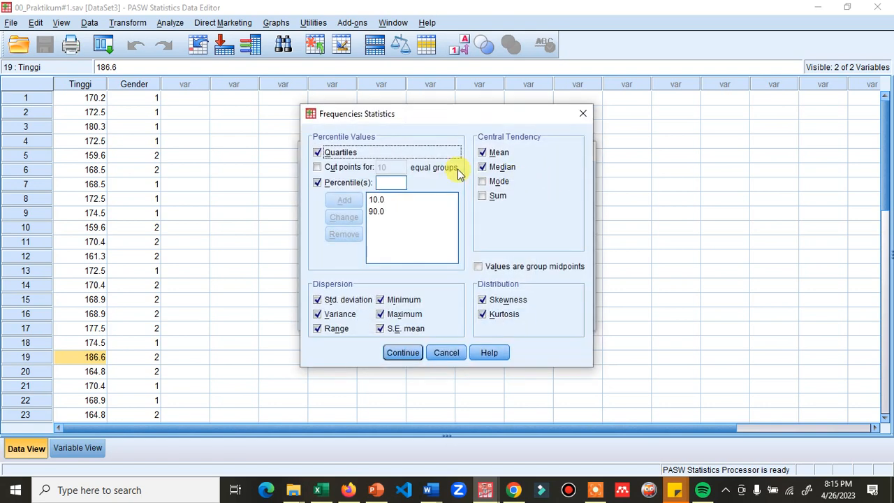
{"action": "left_click", "coordinate": [343, 185]}
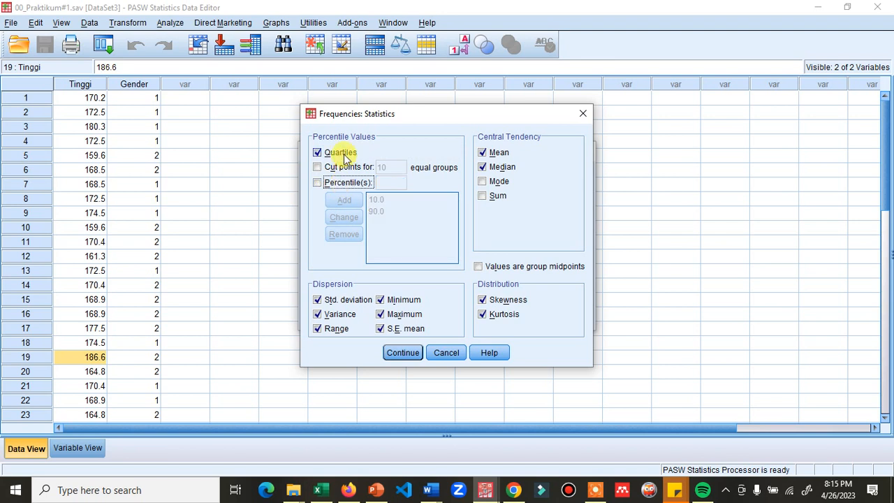
{"action": "left_click", "coordinate": [344, 158]}
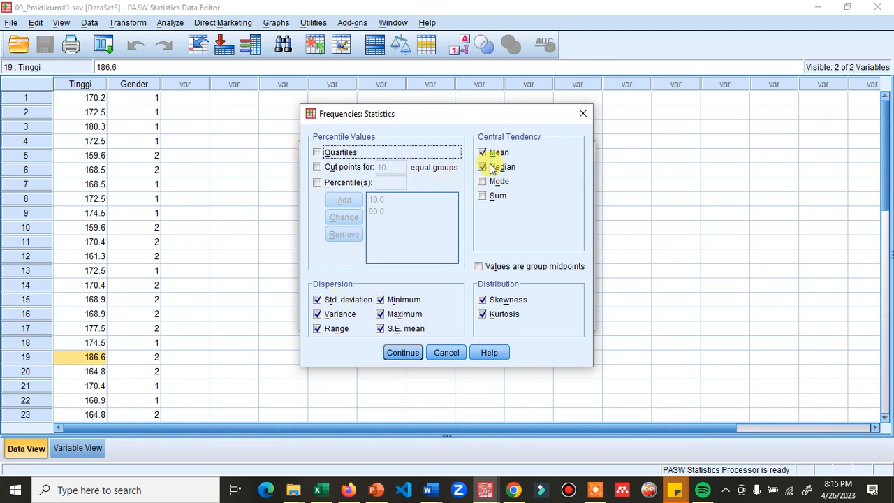
{"action": "left_click", "coordinate": [414, 359]}
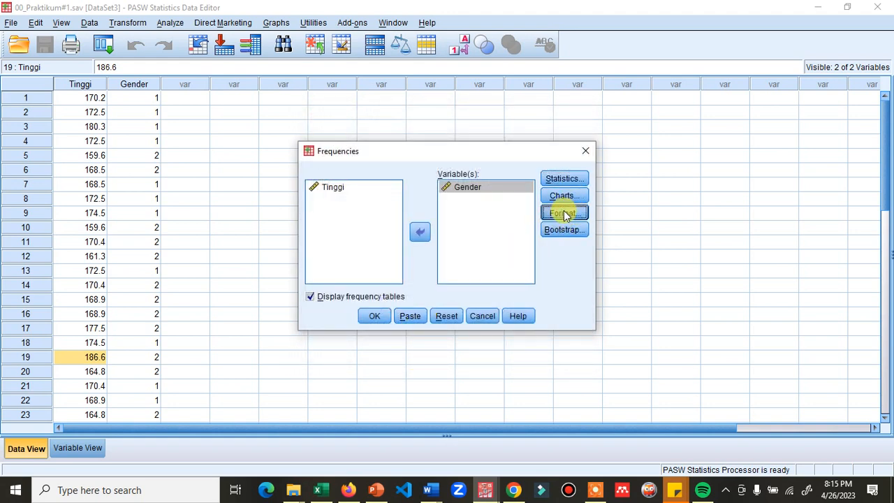
Run the Gender Frequencies analysis with Ascending values order, Pie charts as the chart type and Frequencies as the chart values
{"action": "left_click", "coordinate": [564, 212]}
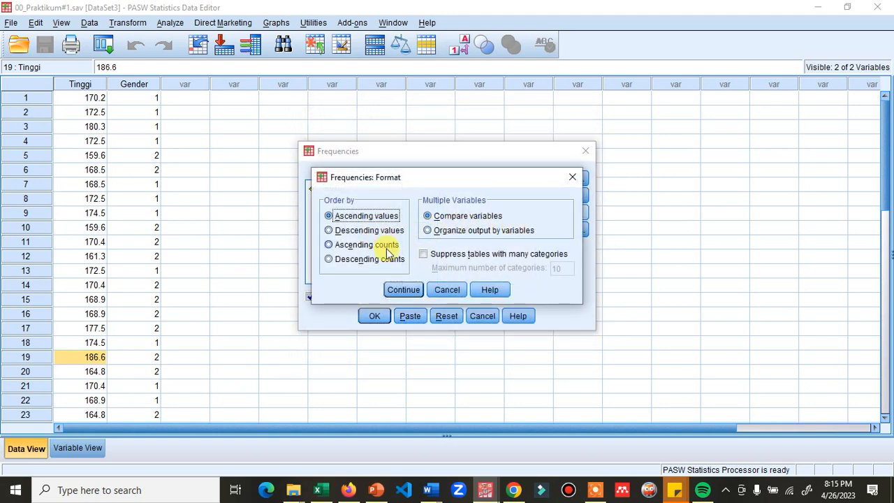
{"action": "left_click", "coordinate": [395, 289]}
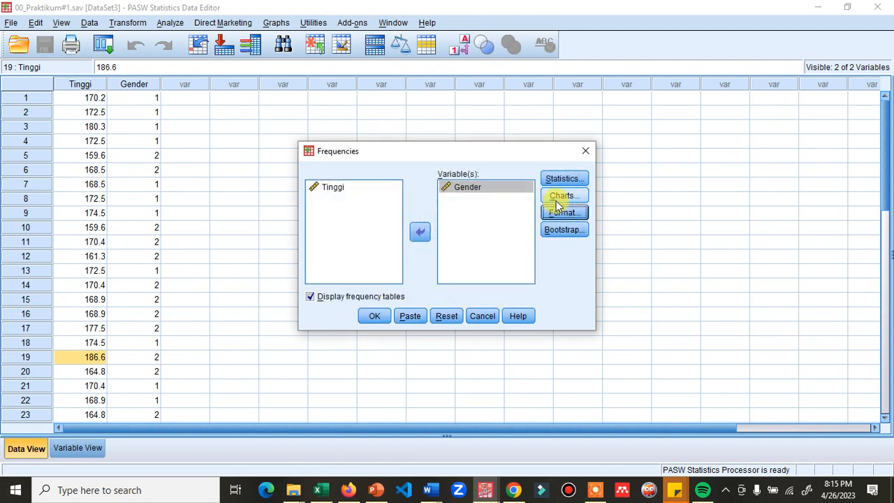
{"action": "left_click", "coordinate": [562, 195]}
{"action": "left_click", "coordinate": [395, 222]}
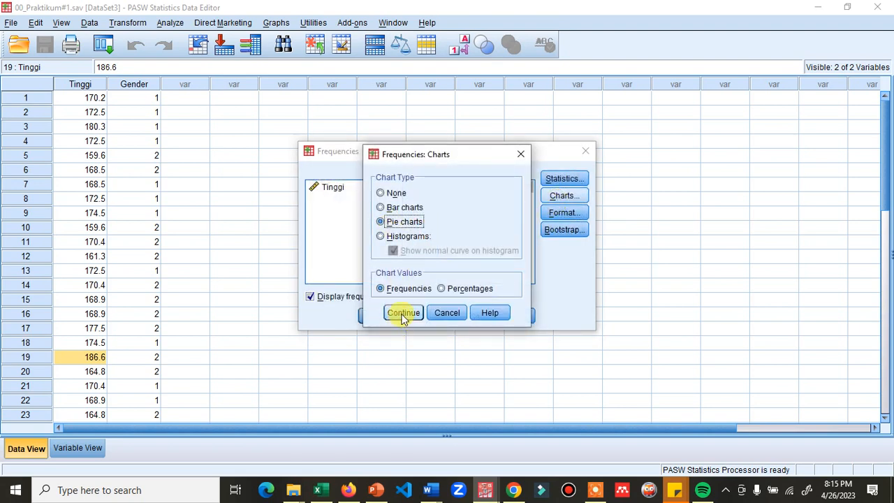
{"action": "left_click", "coordinate": [402, 314]}
{"action": "left_click", "coordinate": [373, 315]}
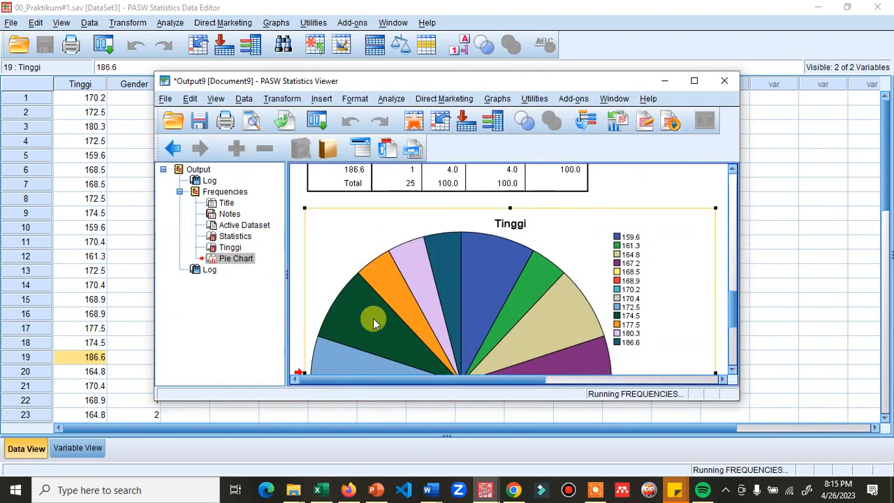
Maximize the output viewer and examine Gender's Statistics table, frequency table and pie chart
{"action": "left_click", "coordinate": [695, 82]}
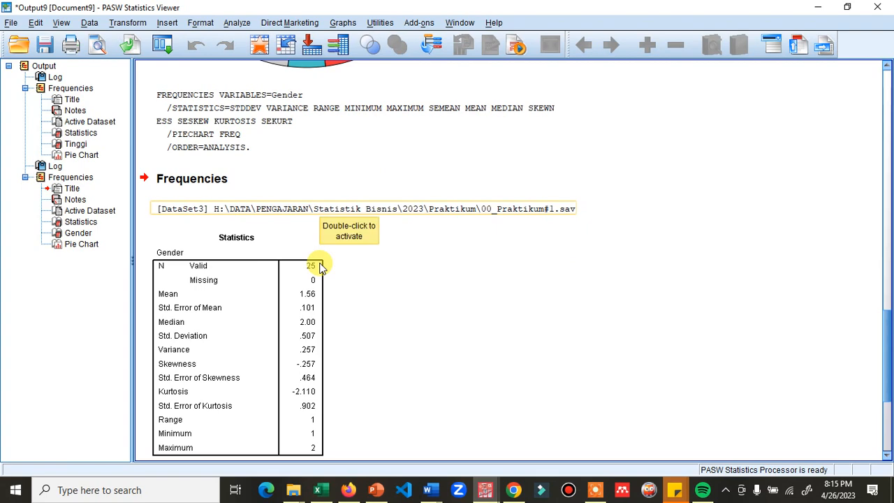
{"action": "scroll", "coordinate": [221, 285], "scroll_direction": "down", "scroll_amount": 4}
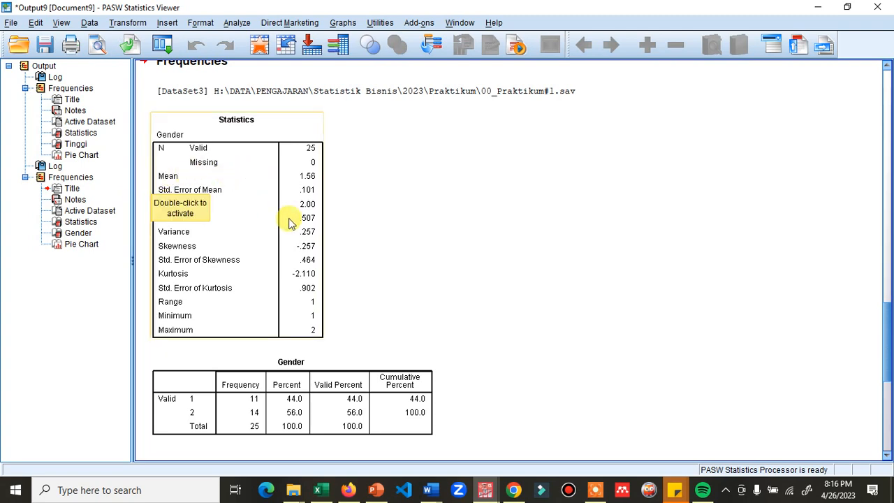
{"action": "scroll", "coordinate": [332, 227], "scroll_direction": "down", "scroll_amount": 4}
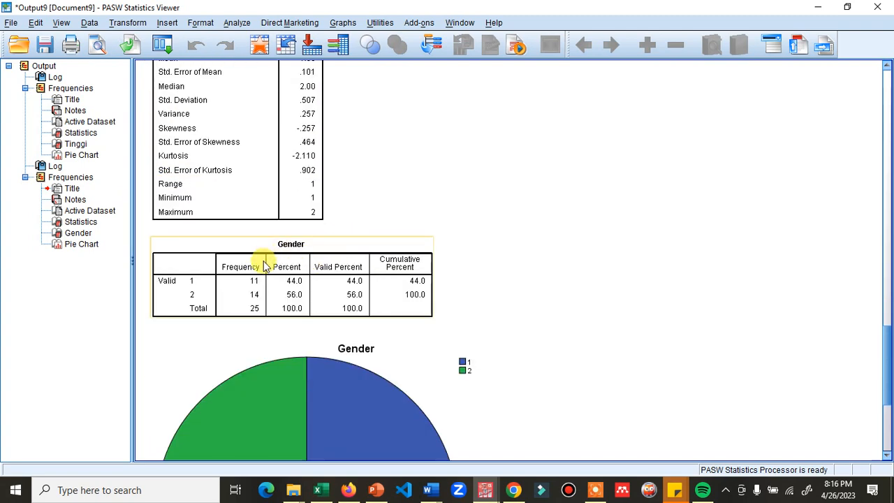
{"action": "scroll", "coordinate": [264, 266], "scroll_direction": "down", "scroll_amount": 2}
{"action": "scroll", "coordinate": [255, 193], "scroll_direction": "up", "scroll_amount": 2}
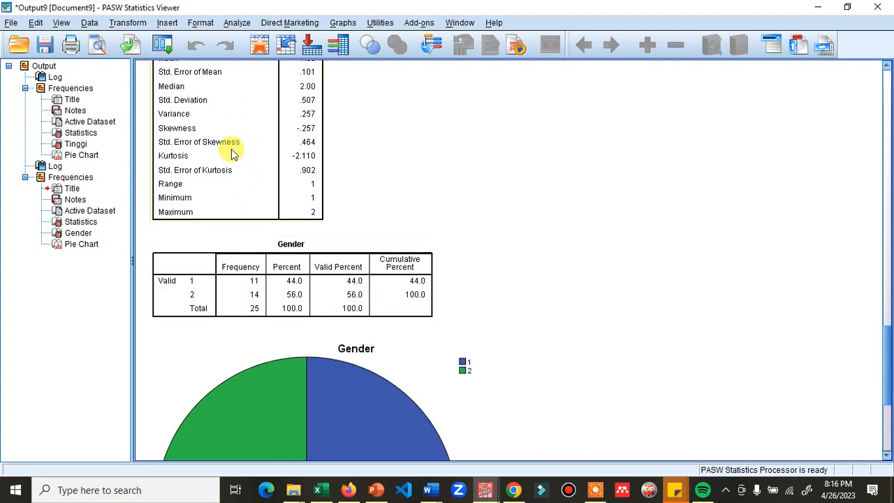
{"action": "scroll", "coordinate": [237, 168], "scroll_direction": "up", "scroll_amount": 2}
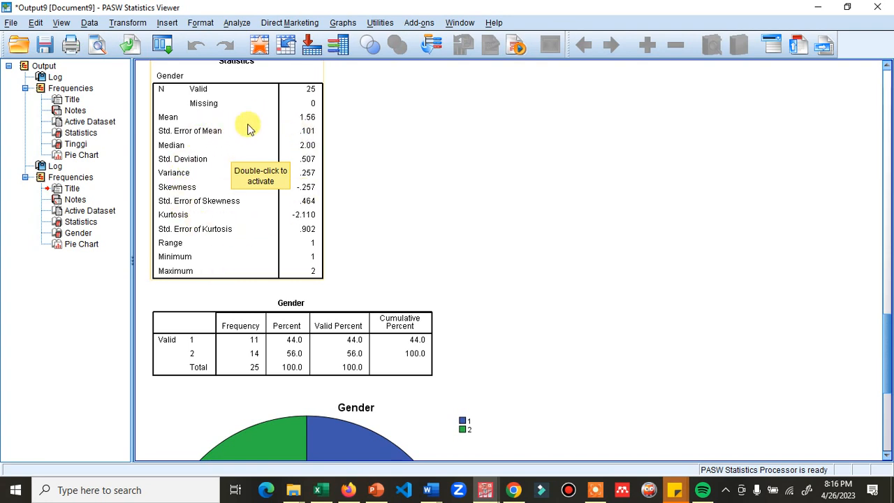
{"action": "scroll", "coordinate": [275, 192], "scroll_direction": "down", "scroll_amount": 5}
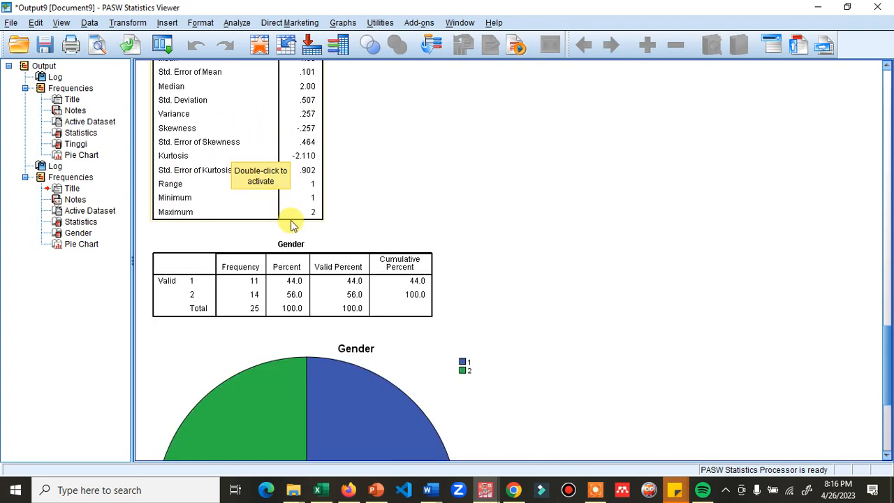
{"action": "left_click", "coordinate": [194, 180]}
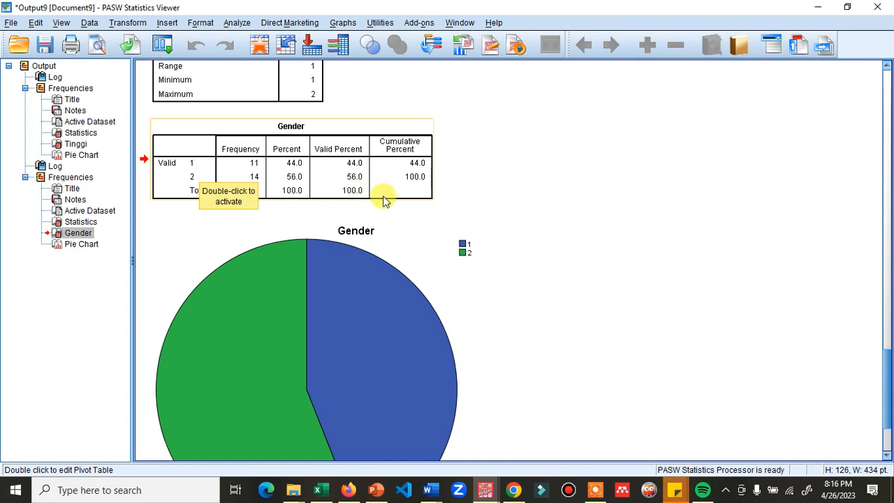
{"action": "scroll", "coordinate": [380, 203], "scroll_direction": "down", "scroll_amount": 3}
{"action": "left_click", "coordinate": [361, 223]}
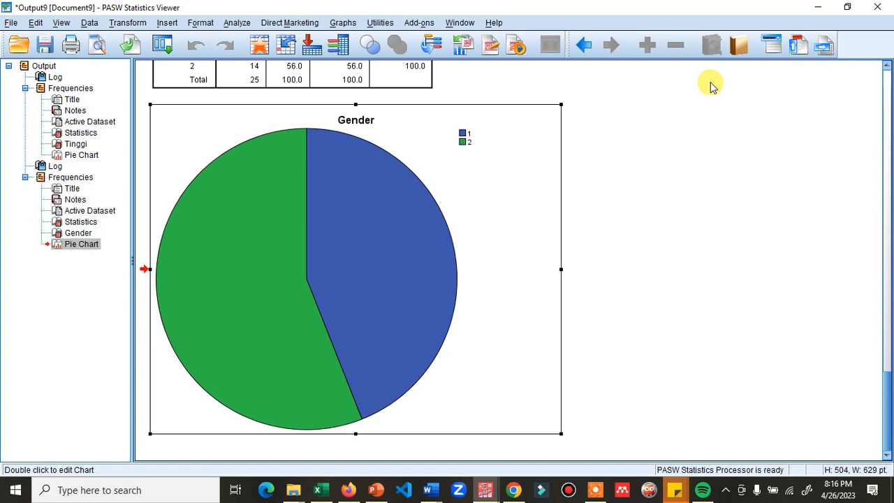
{"action": "left_click", "coordinate": [236, 23]}
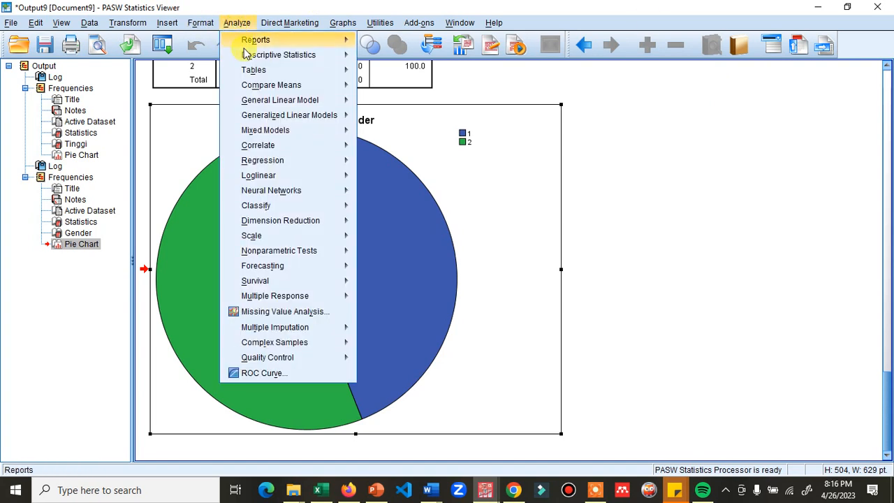
{"action": "mouse_move", "coordinate": [249, 59]}
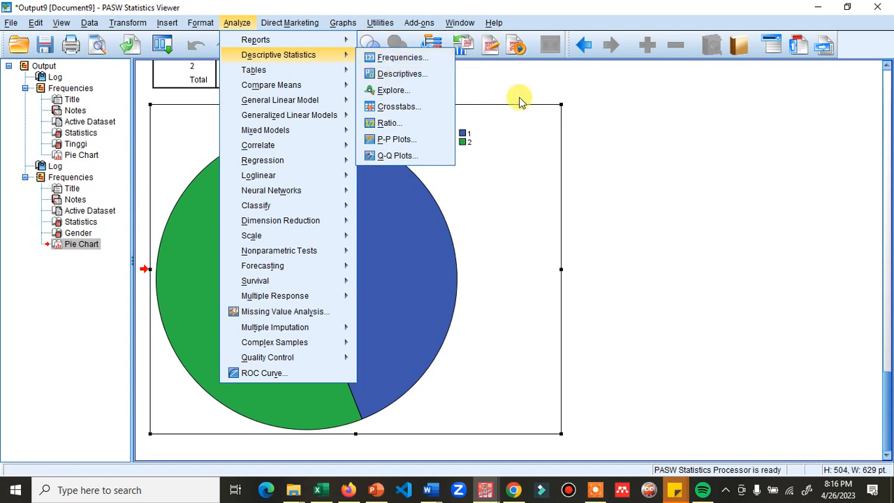
{"action": "left_click", "coordinate": [634, 124]}
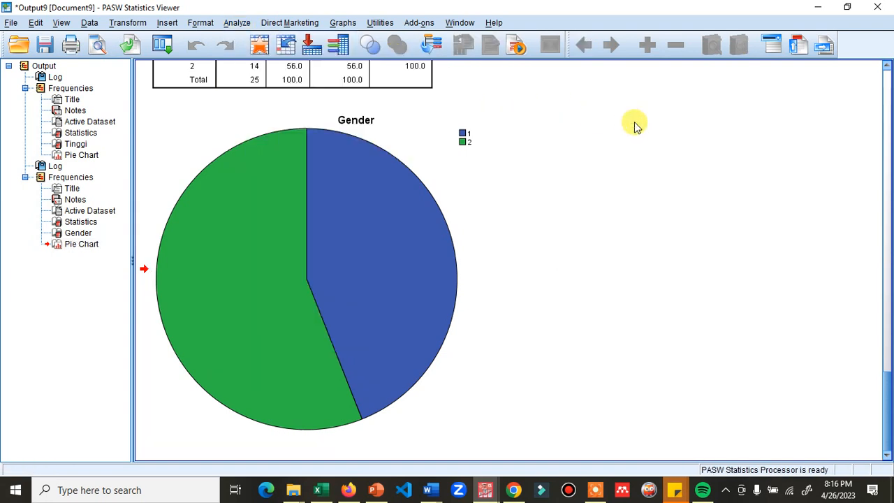